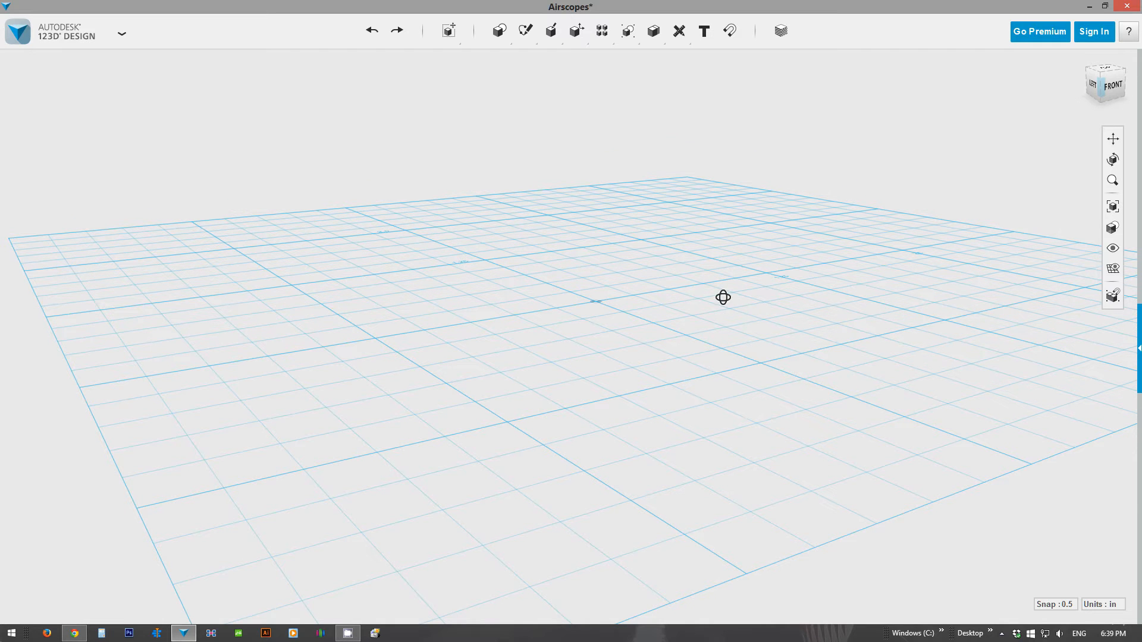
Try to sketch a nearly half-circle Two Point Arc of about 1 in radius centred on the origin in top view, and undo it.
mouse_move(722, 297)
right_down()
mouse_move(713, 311)
mouse_move(726, 303)
right_up()
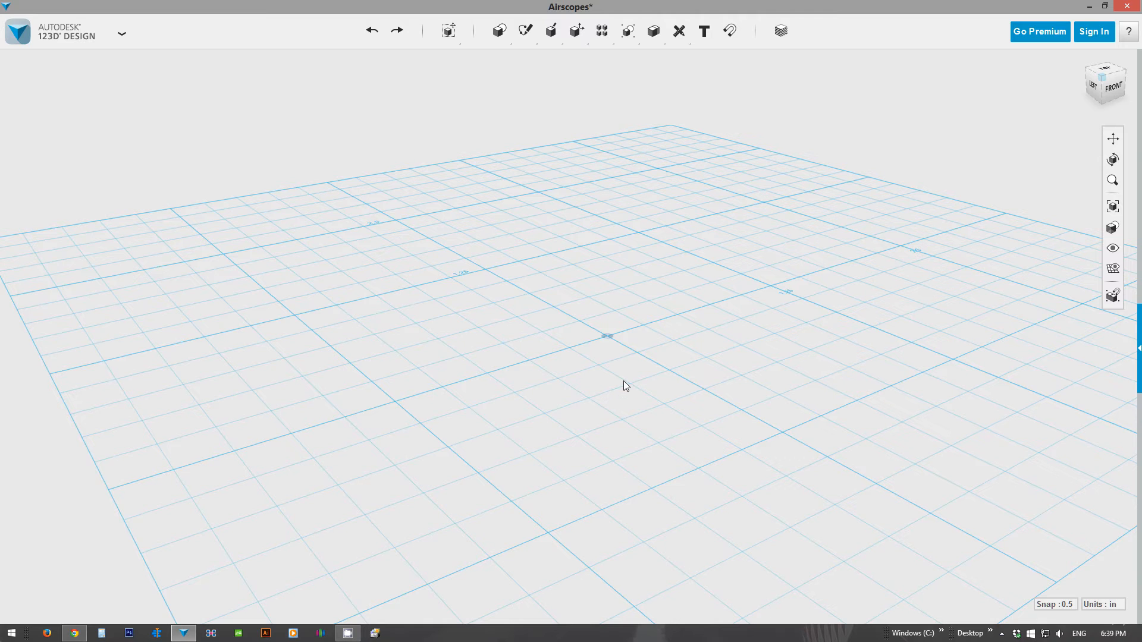
mouse_move(499, 31)
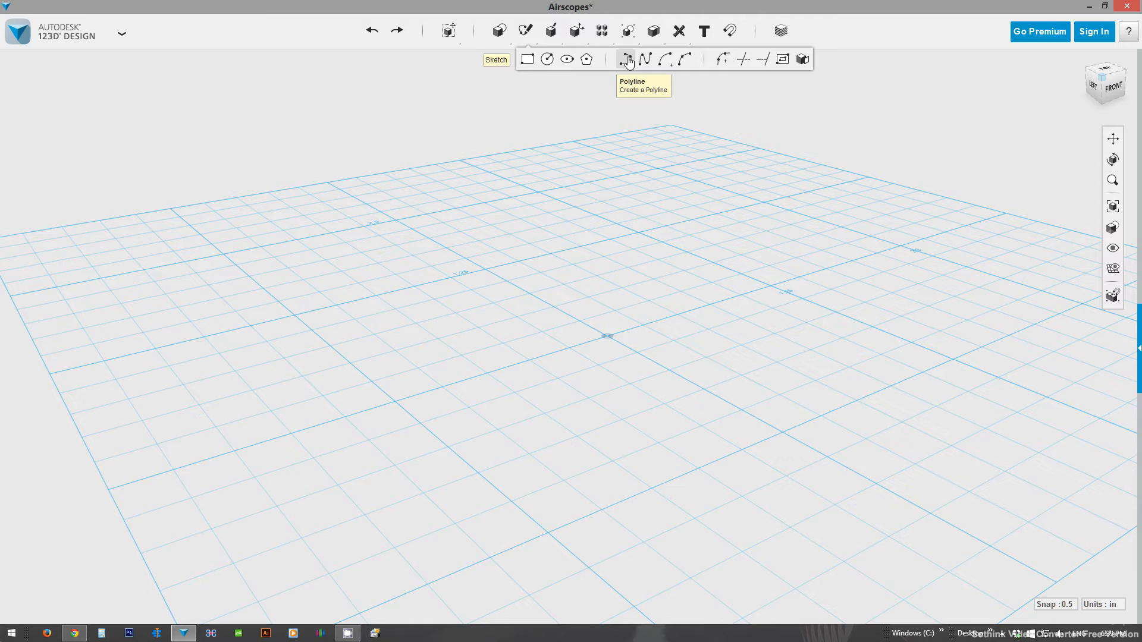
click(666, 63)
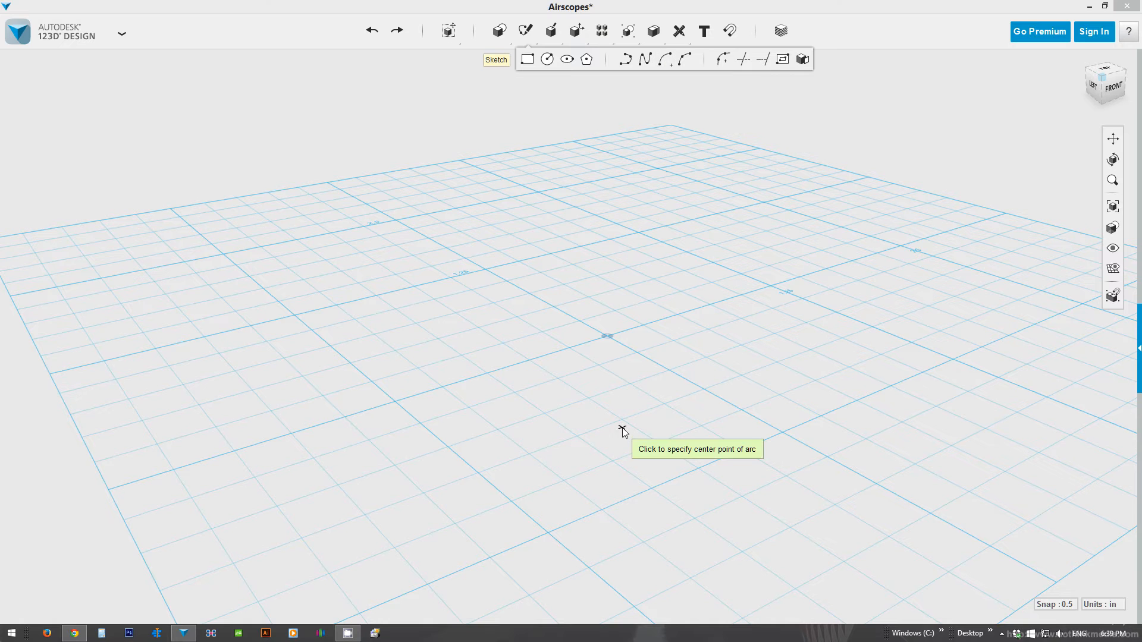
click(1105, 70)
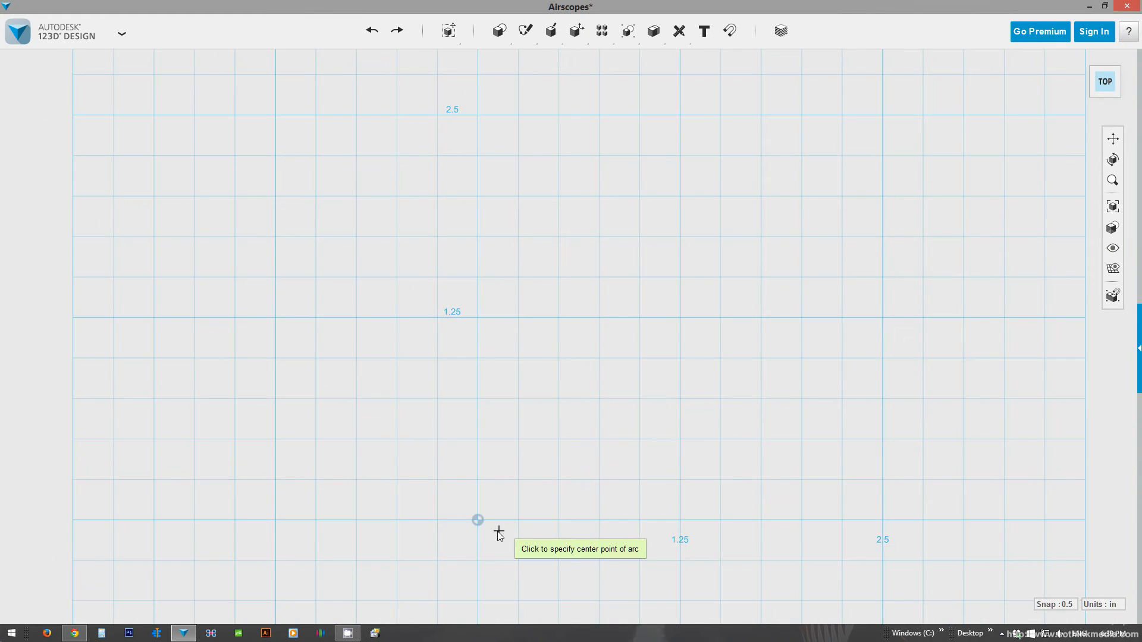
click(480, 521)
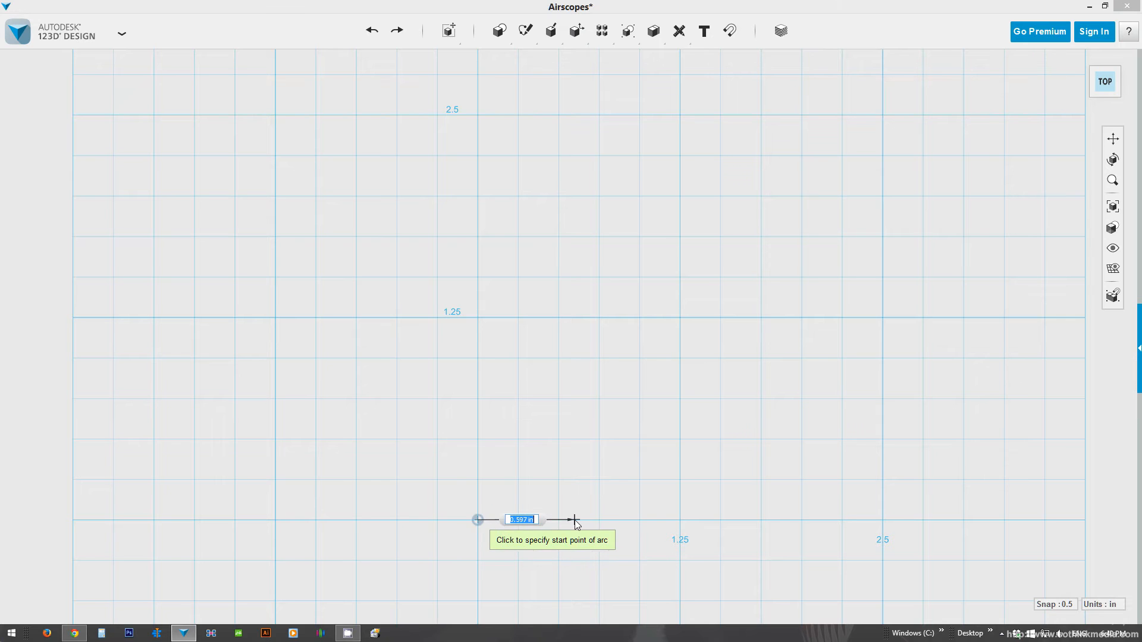
click(638, 520)
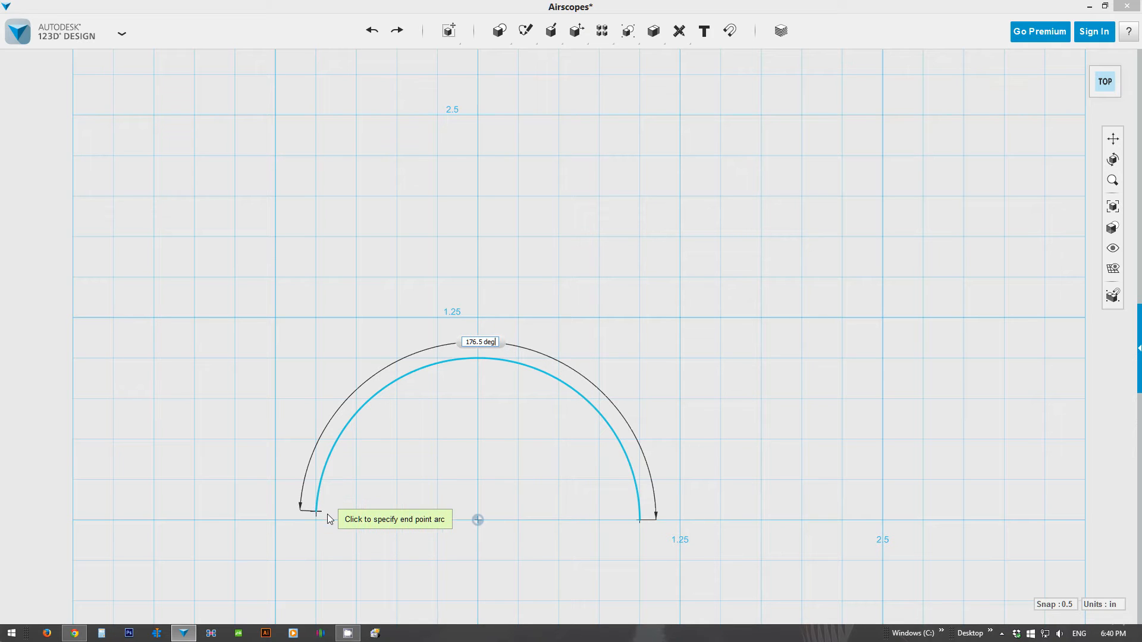
click(330, 515)
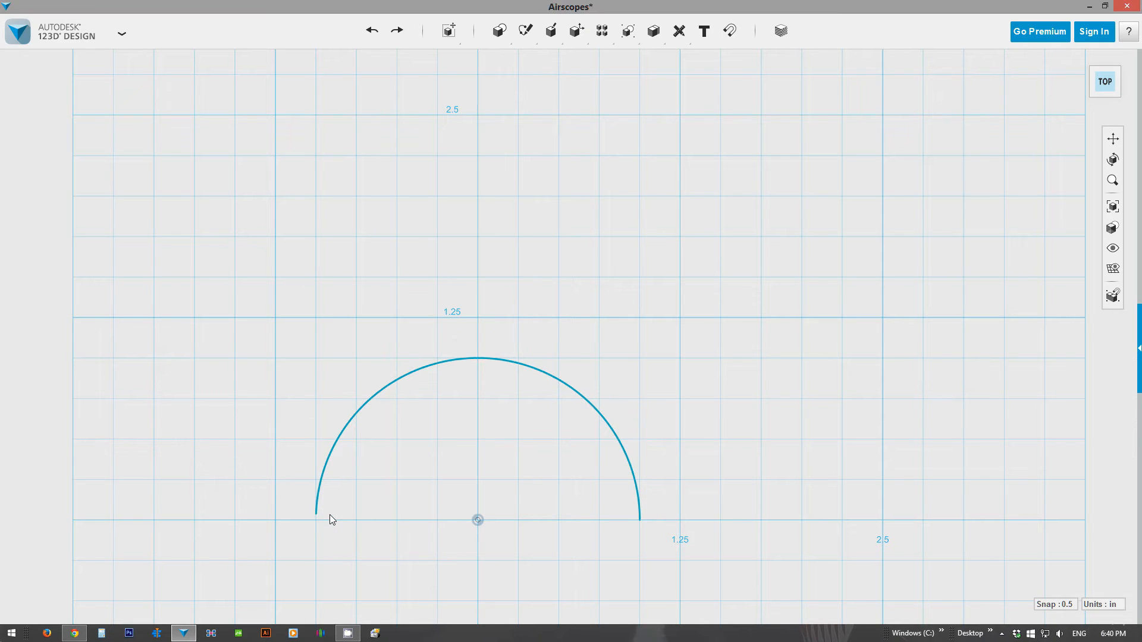
key(ctrl+z)
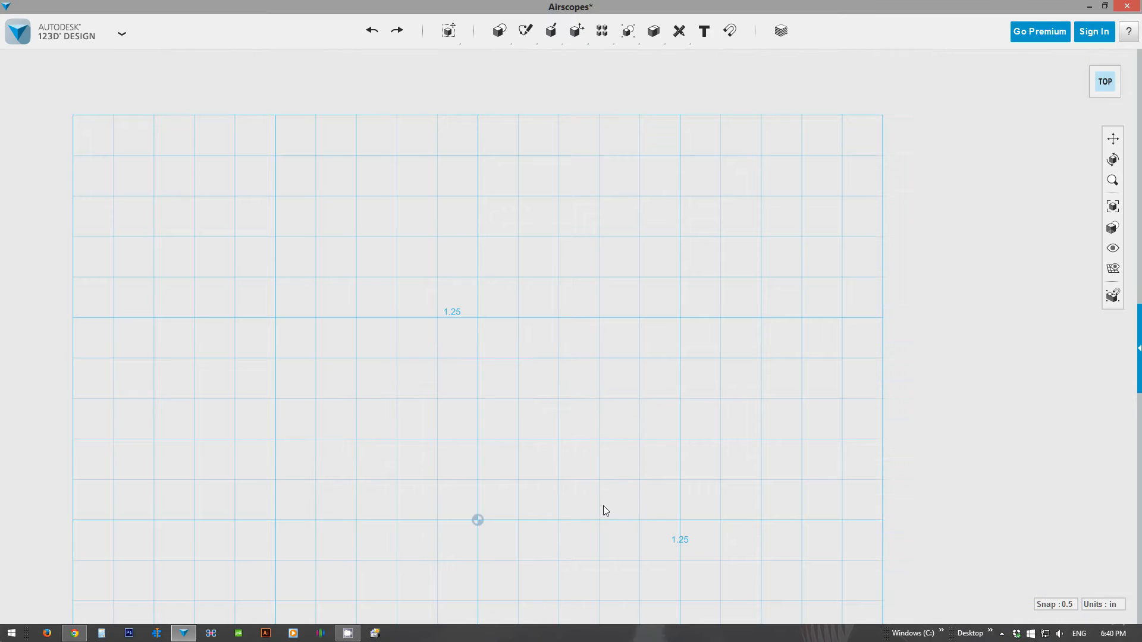
Sketch a 180-degree Two Point Arc centred on the origin with a radius of about 1 in.
mouse_move(562, 33)
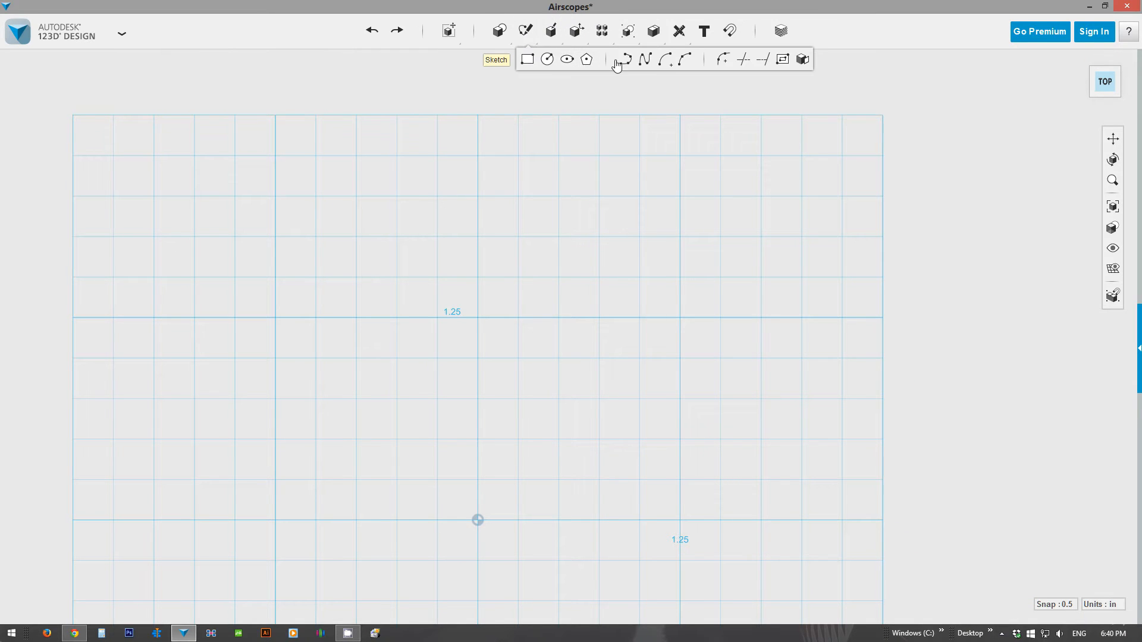
click(665, 59)
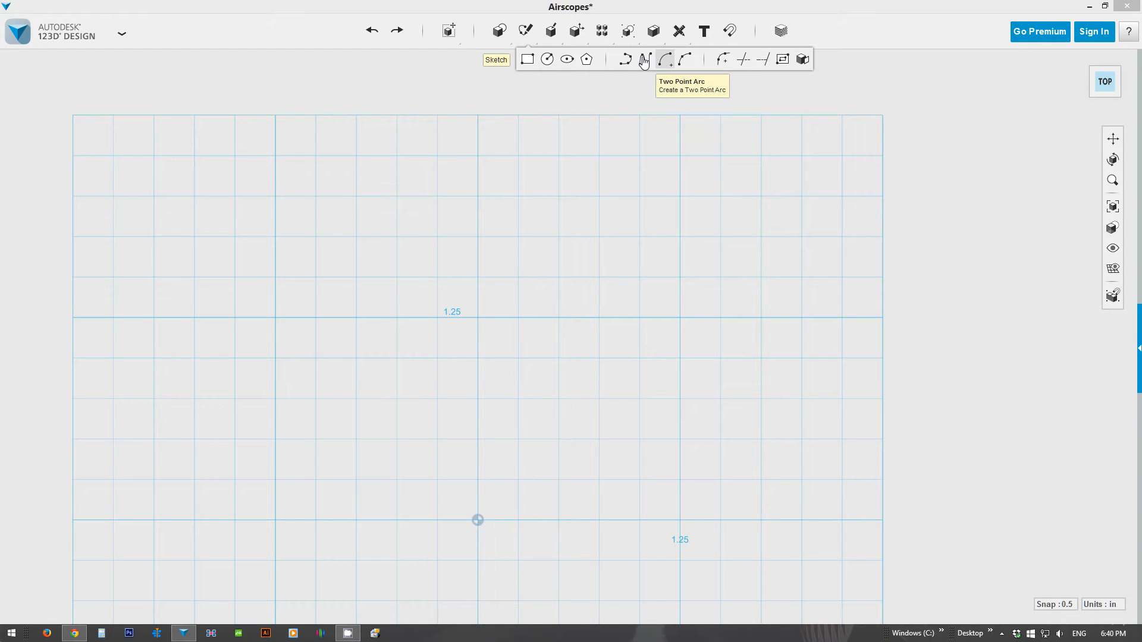
click(654, 321)
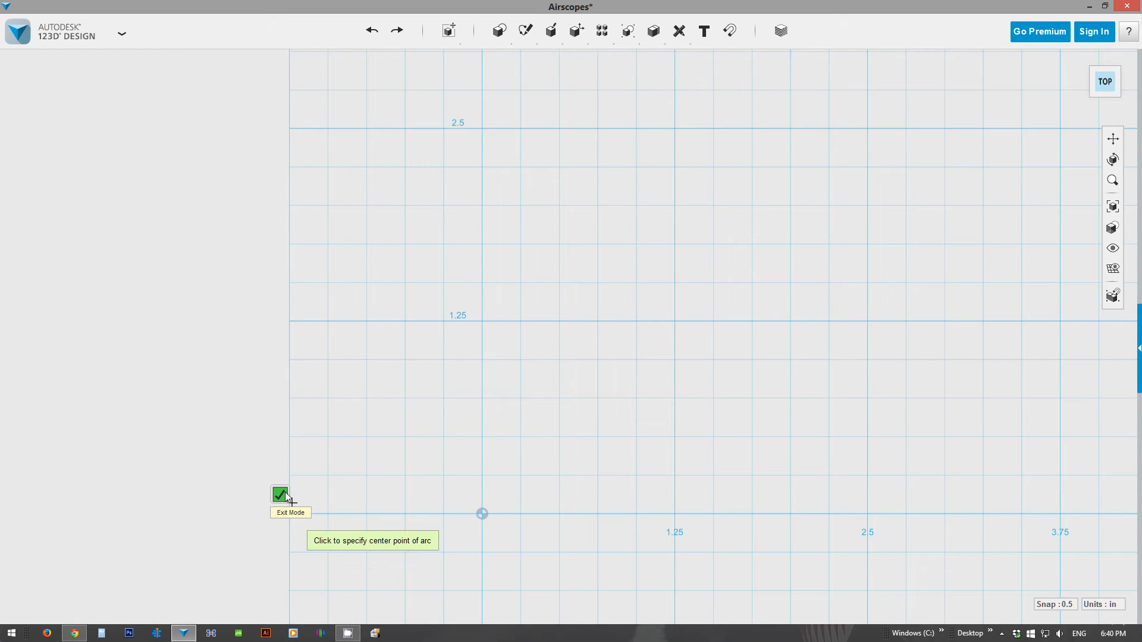
click(482, 514)
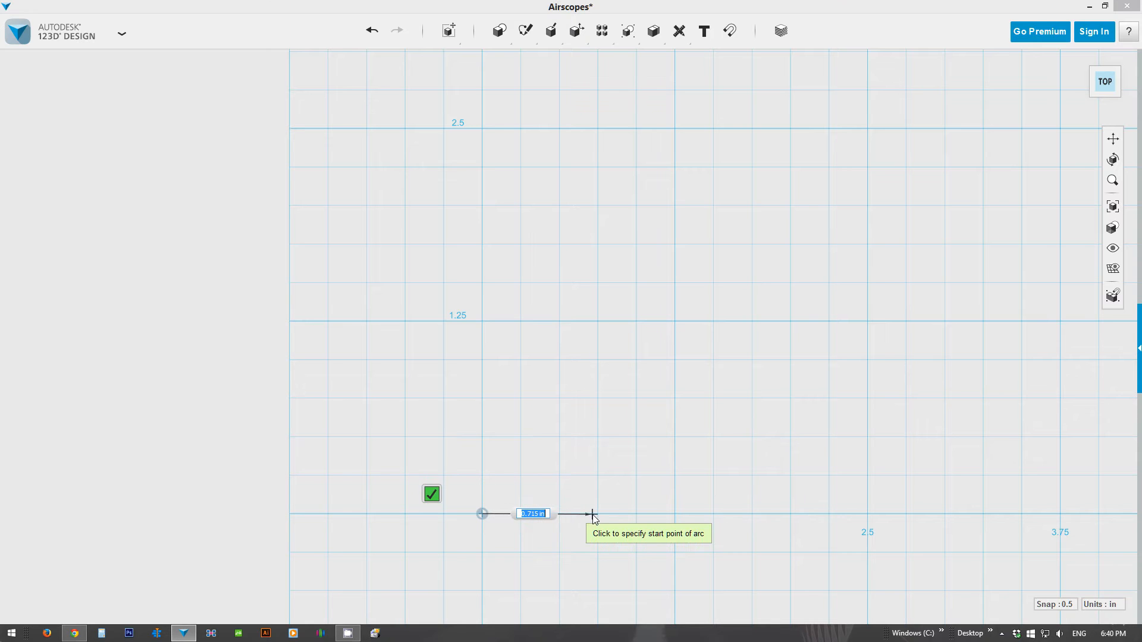
click(637, 513)
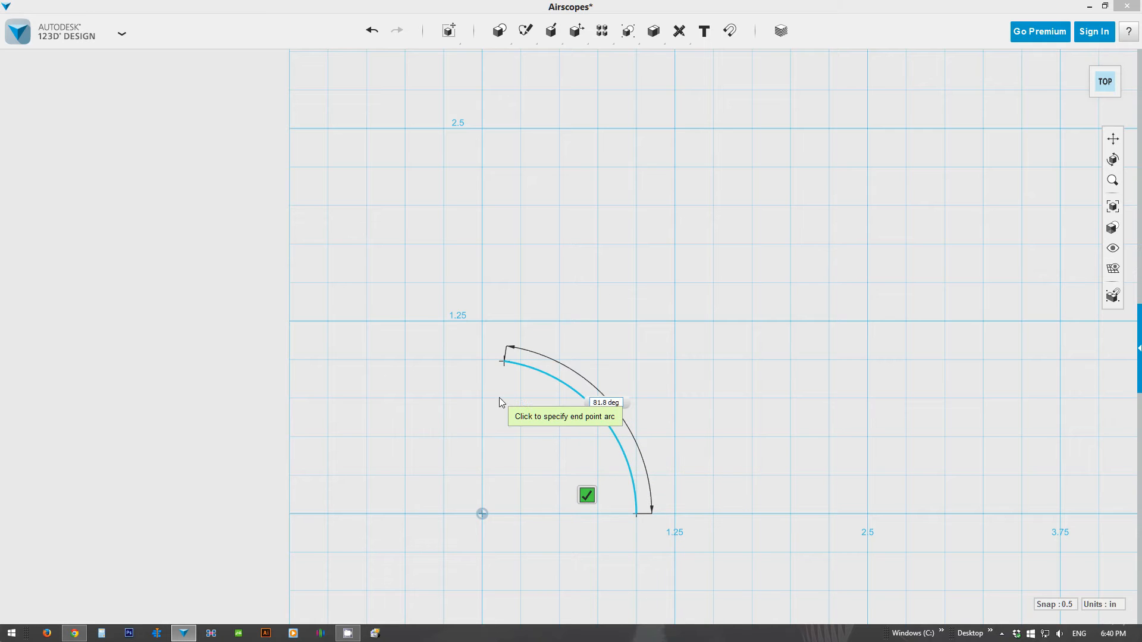
key(BackSpace)
key(BackSpace)
key(BackSpace)
key(BackSpace)
key(BackSpace)
key(BackSpace)
key(BackSpace)
key(BackSpace)
text(18)
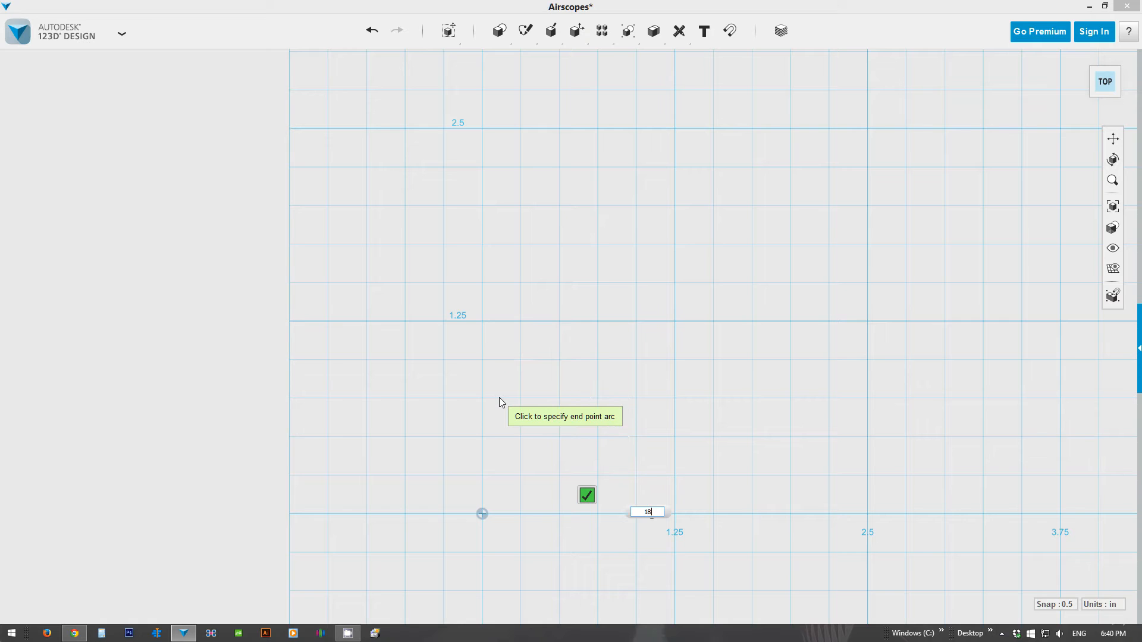
text(0)
key(Tab)
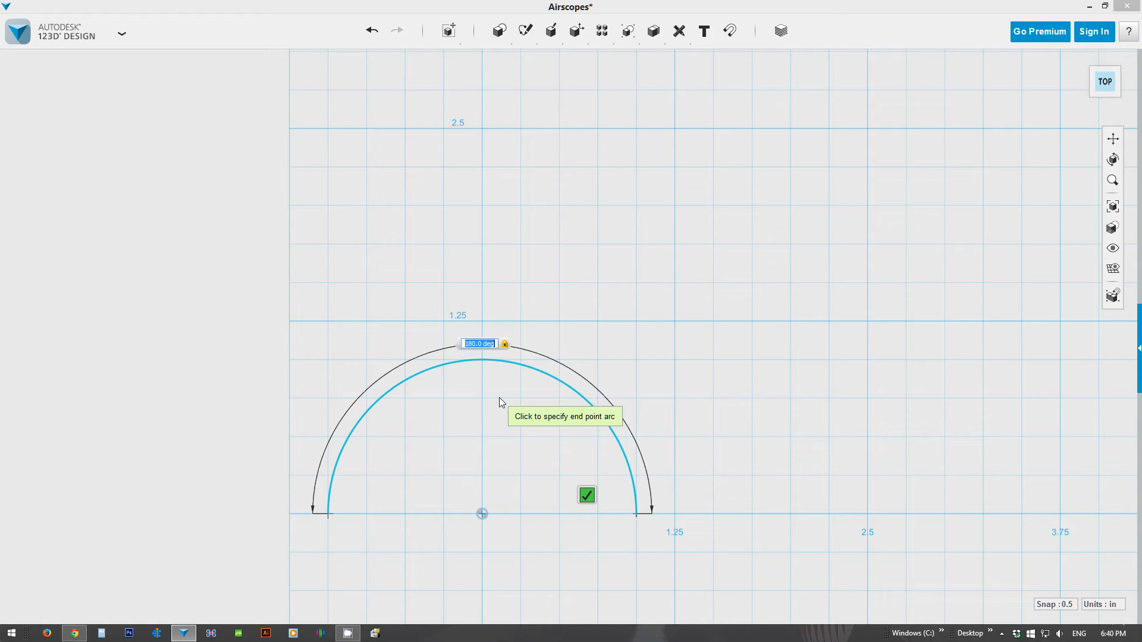
key(Return)
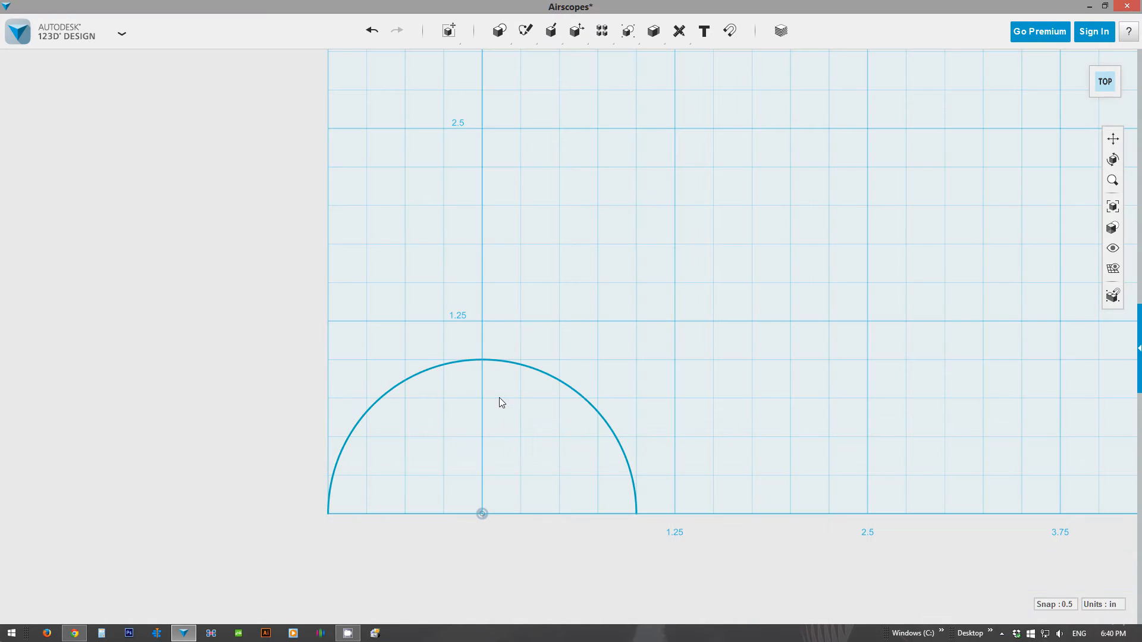
Close the half-circle with a straight 2 in Polyline between the two ends of the arc.
mouse_move(525, 31)
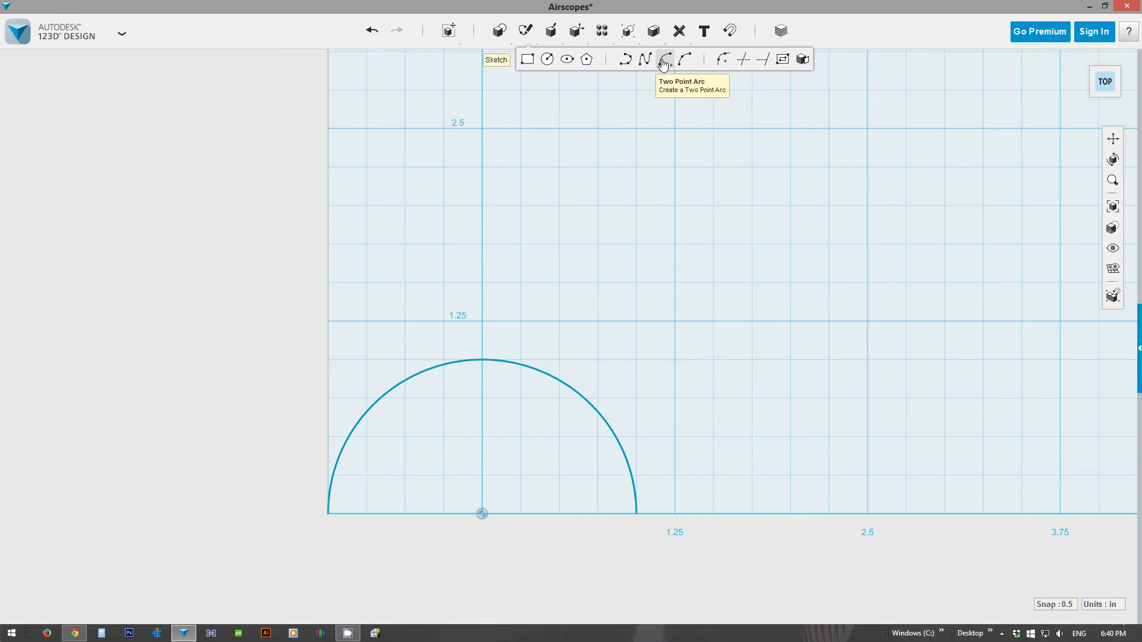
click(631, 60)
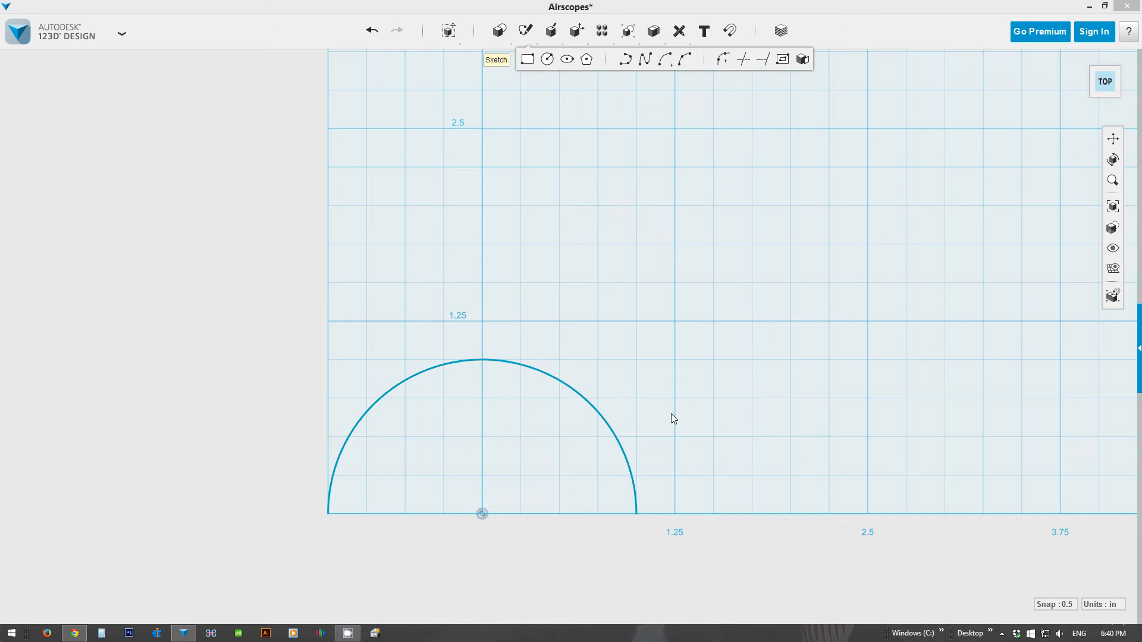
click(636, 512)
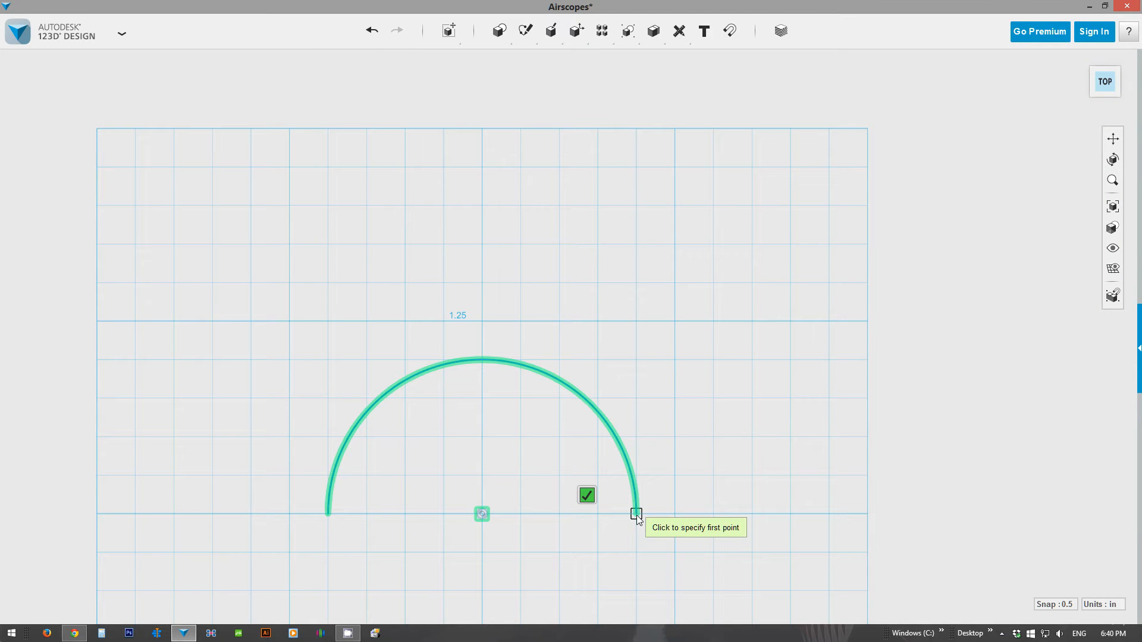
click(636, 515)
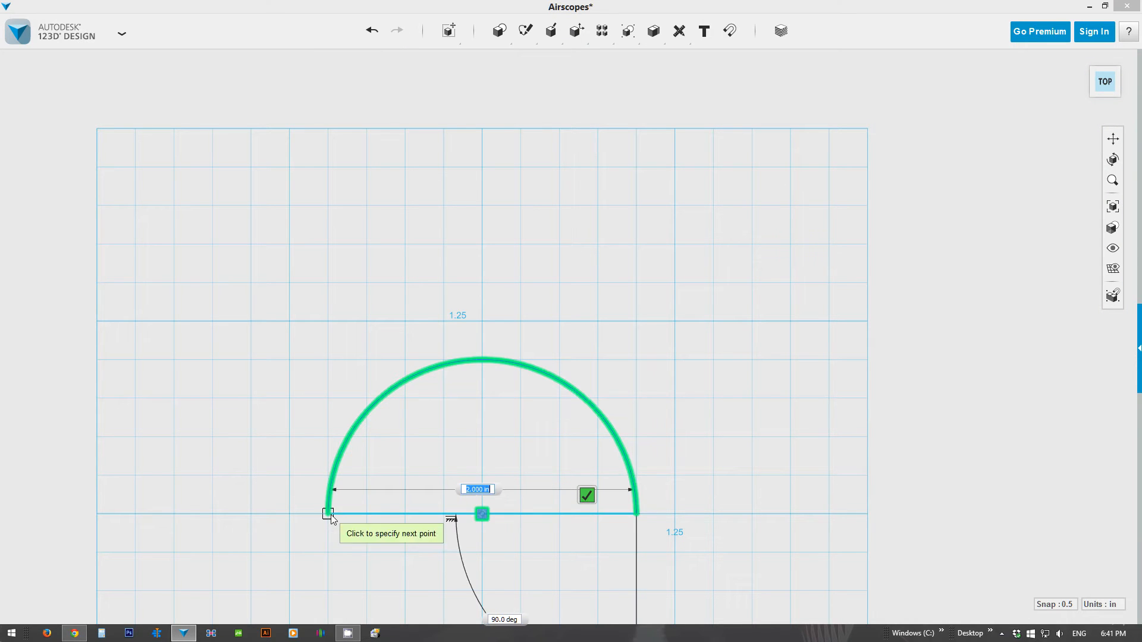
click(331, 515)
click(280, 494)
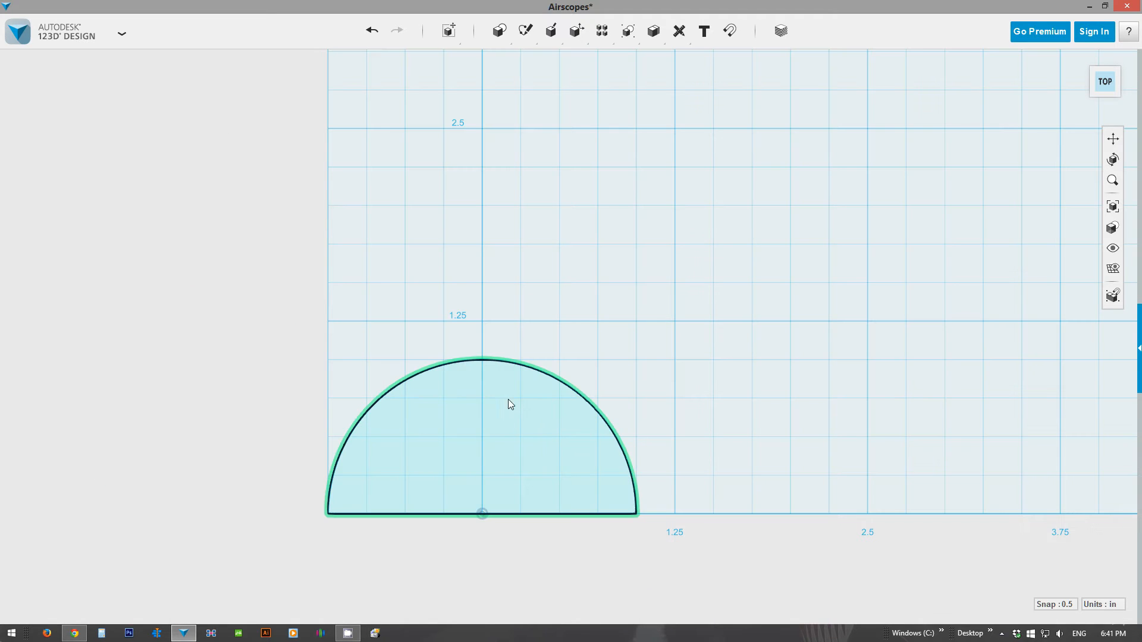
Extrude the closed half-circle profile upward into a solid half-cylinder.
middle_drag(499, 440, 657, 343)
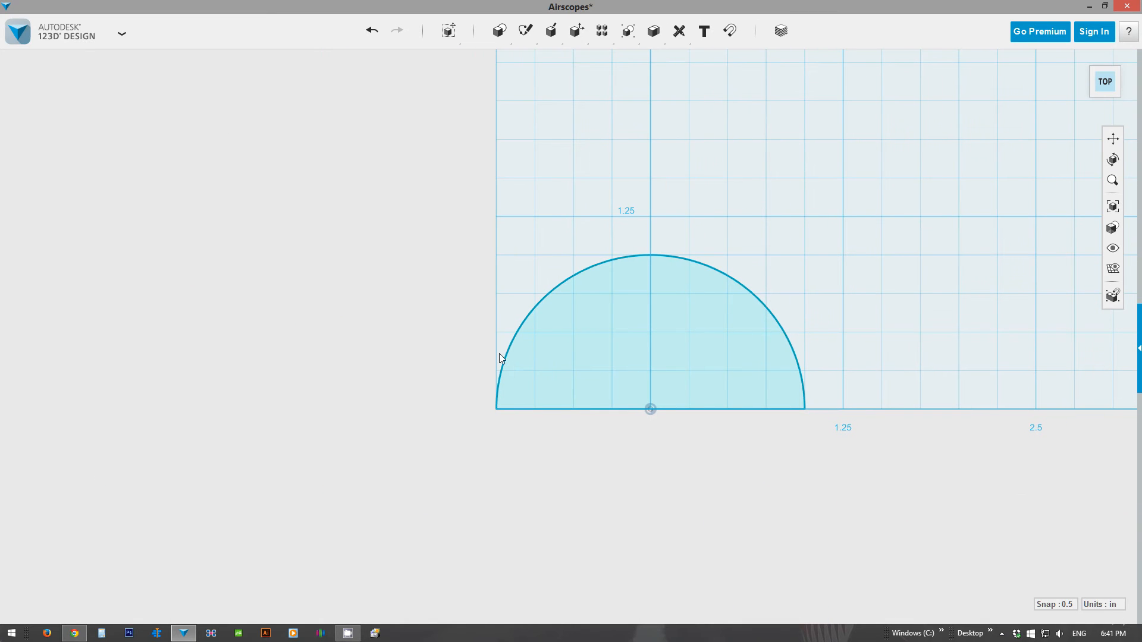
click(588, 325)
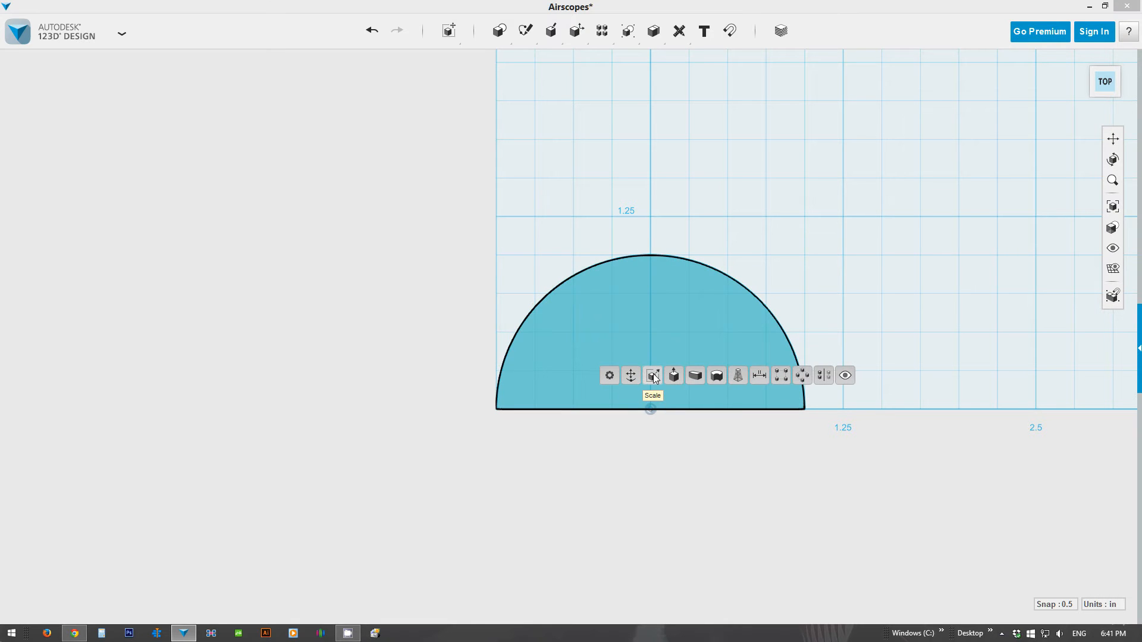
click(672, 375)
right_drag(656, 336, 653, 301)
click(659, 262)
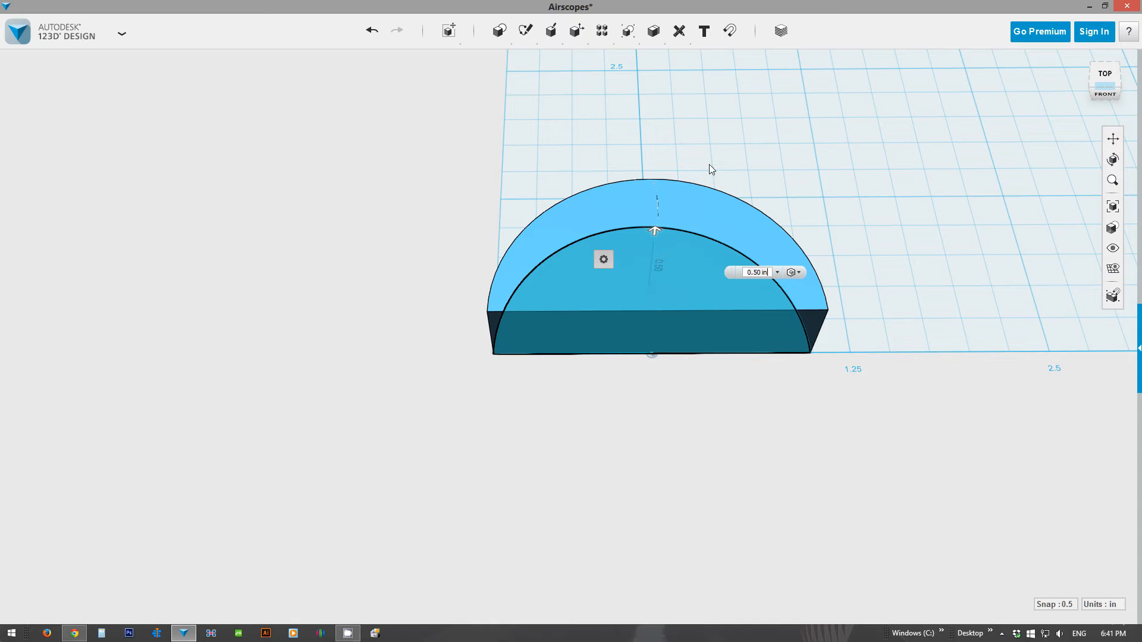
key(BackSpace)
key(BackSpace)
key(BackSpace)
key(BackSpace)
key(BackSpace)
key(BackSpace)
key(BackSpace)
text(2.)
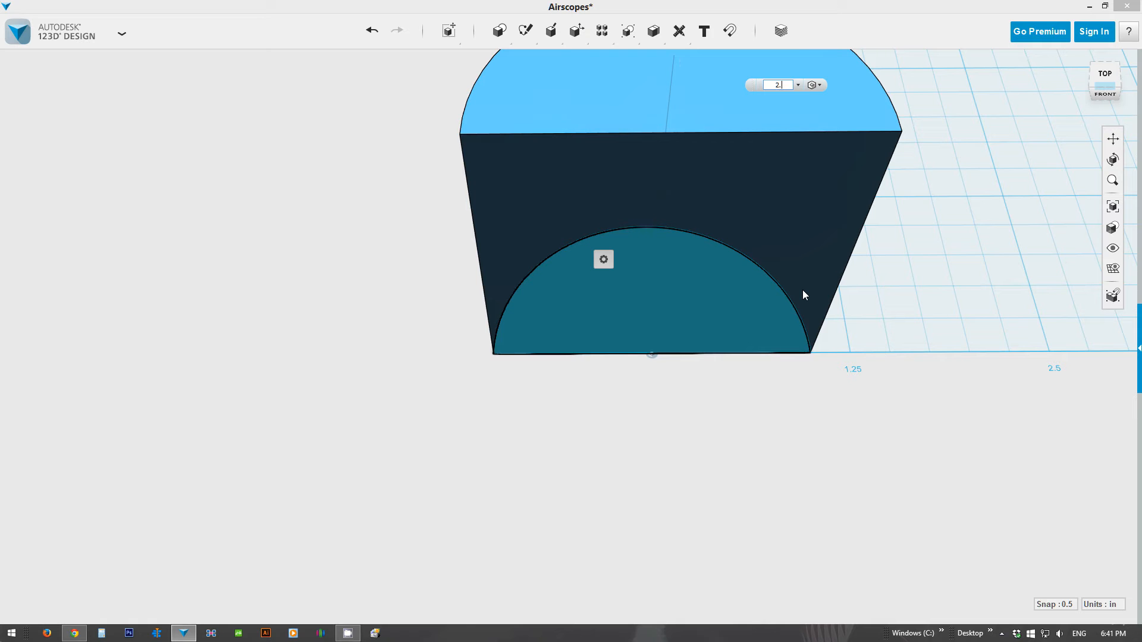
key(Return)
Examine the extruded half-cylinder from several sides, including its flat face and rounded back.
scroll(579, 414, down, 3)
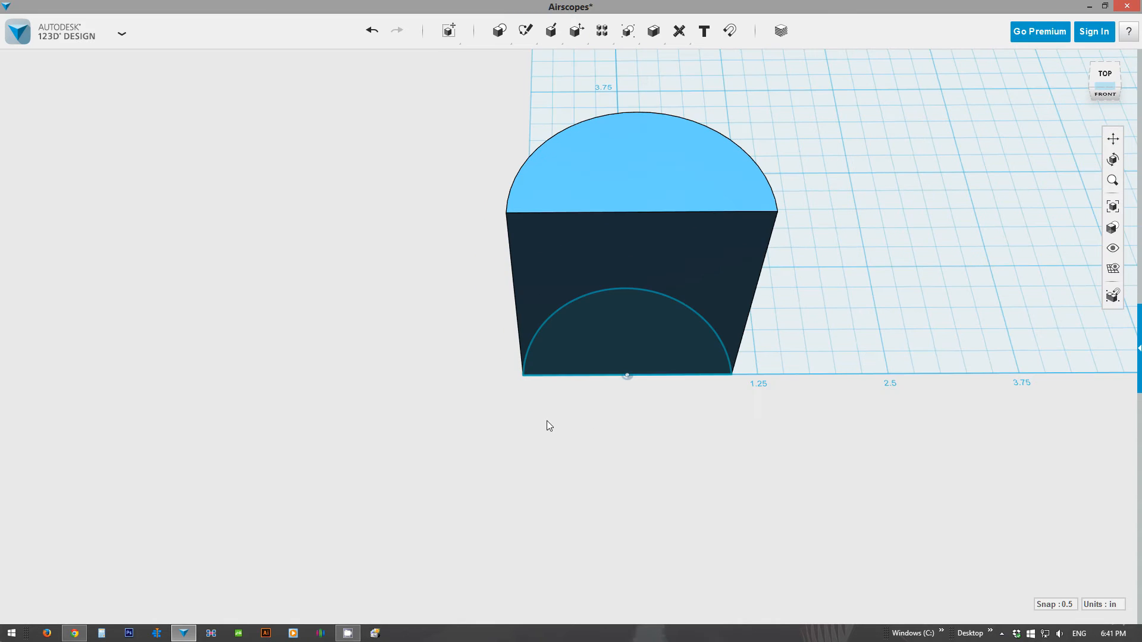
mouse_move(1107, 605)
right_drag(446, 318, 478, 345)
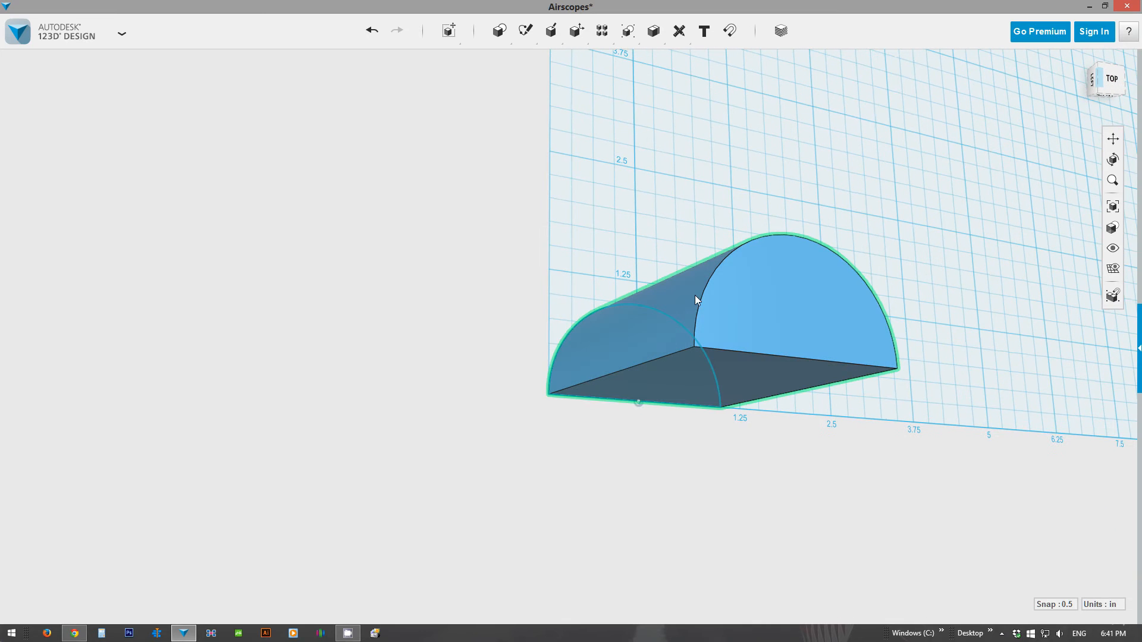
scroll(754, 394, up, 1)
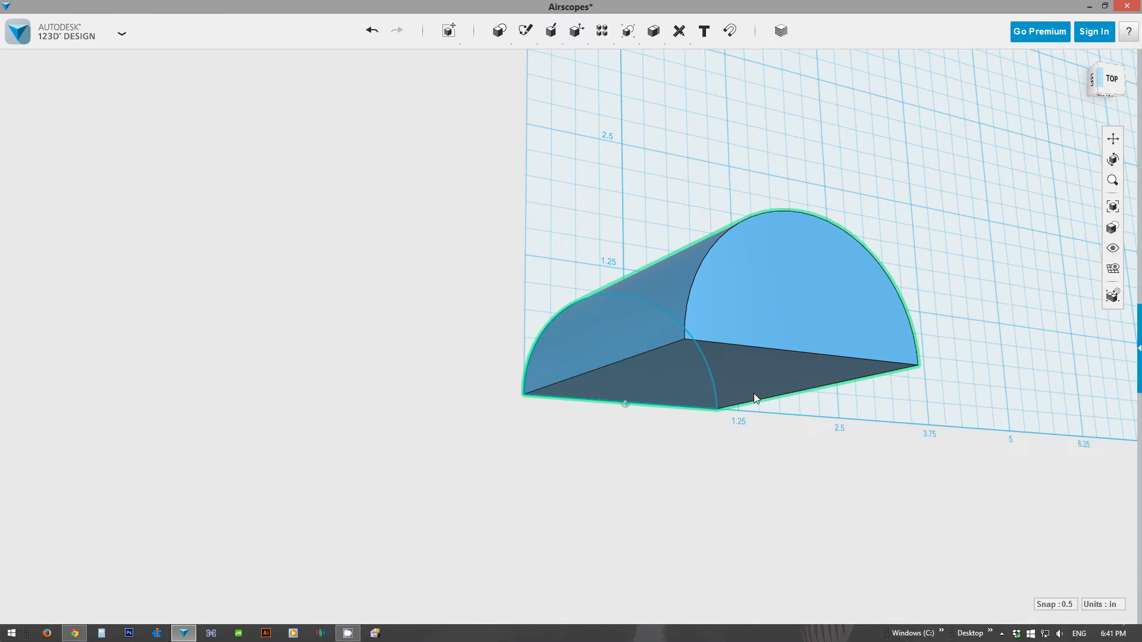
right_drag(747, 370, 644, 322)
right_drag(535, 220, 489, 313)
scroll(491, 316, down, 3)
middle_drag(467, 250, 488, 337)
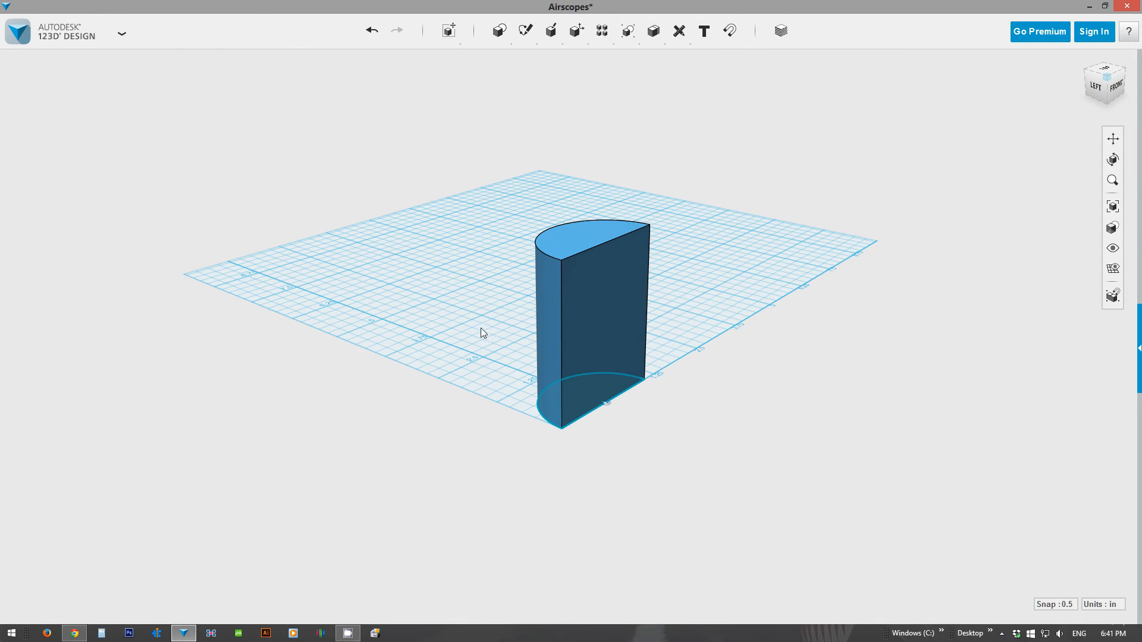
scroll(484, 312, up, 5)
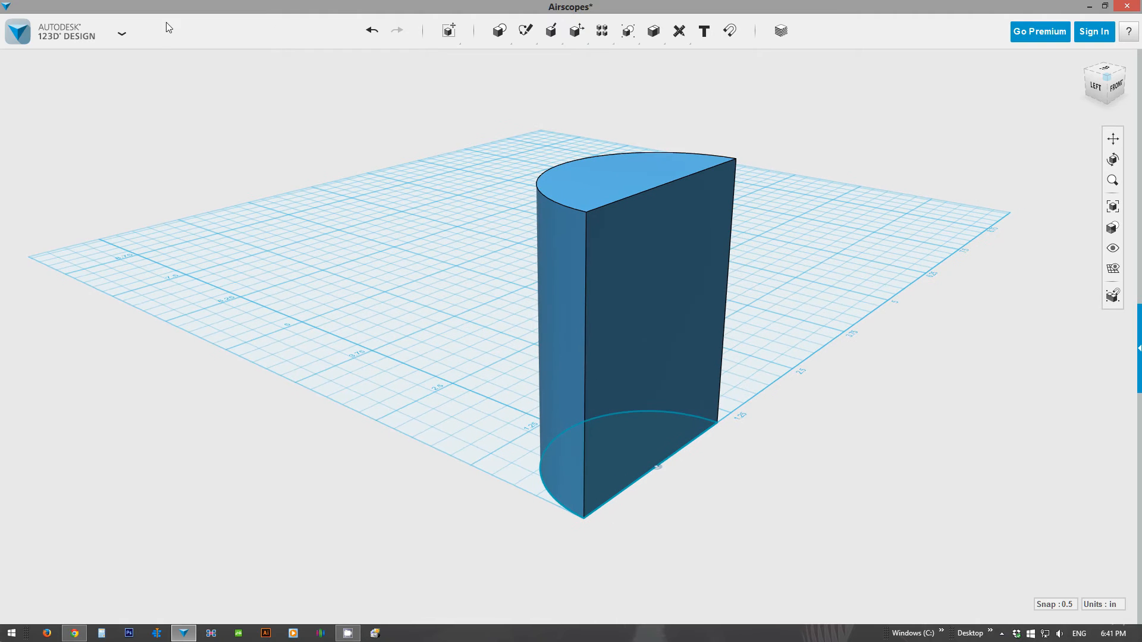
Save the Airscopes project to the local computer.
click(122, 34)
mouse_move(53, 158)
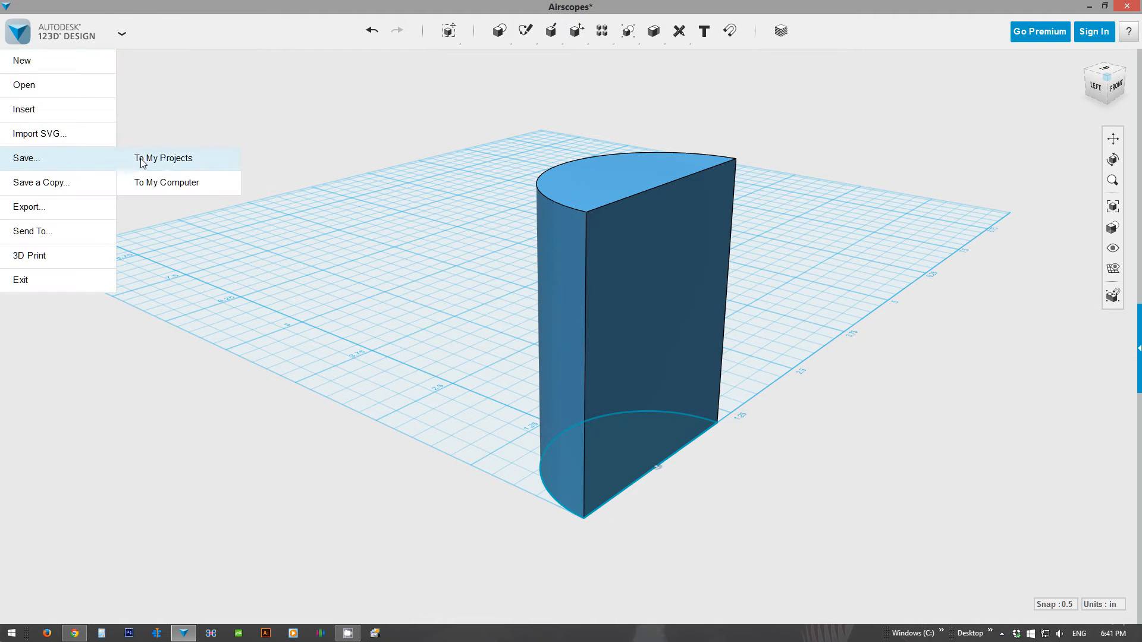
click(147, 182)
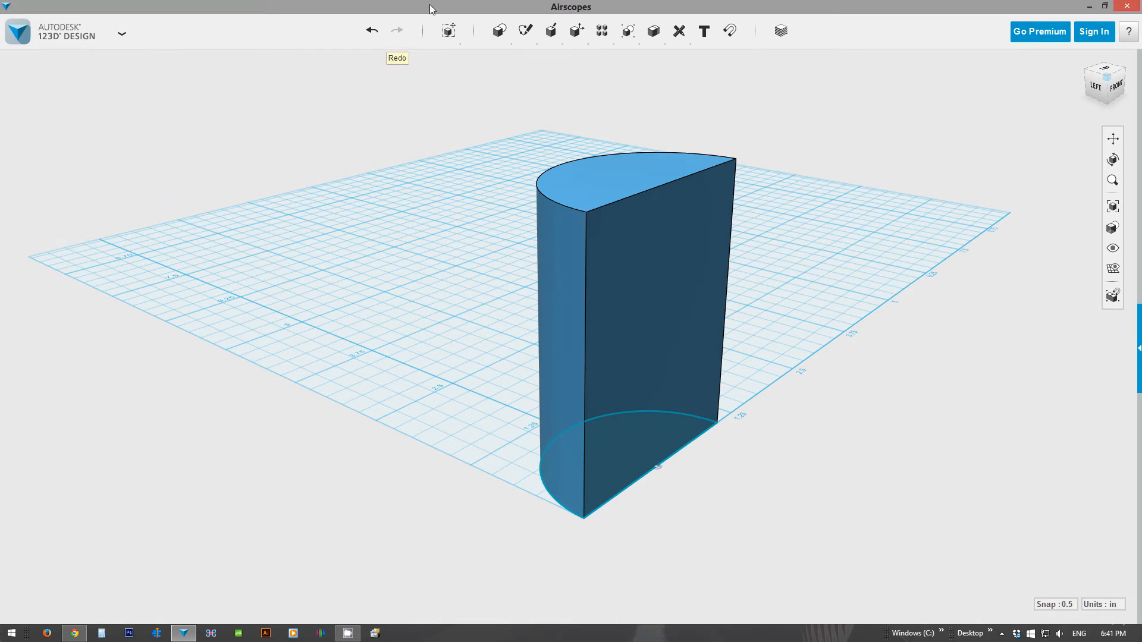
click(121, 35)
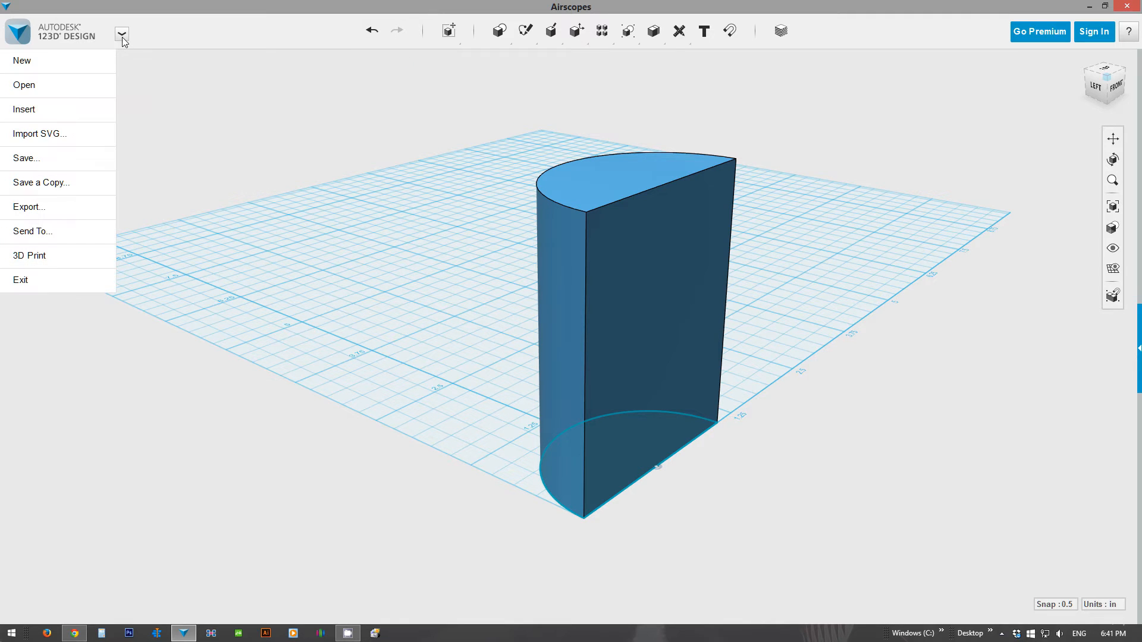
mouse_move(551, 32)
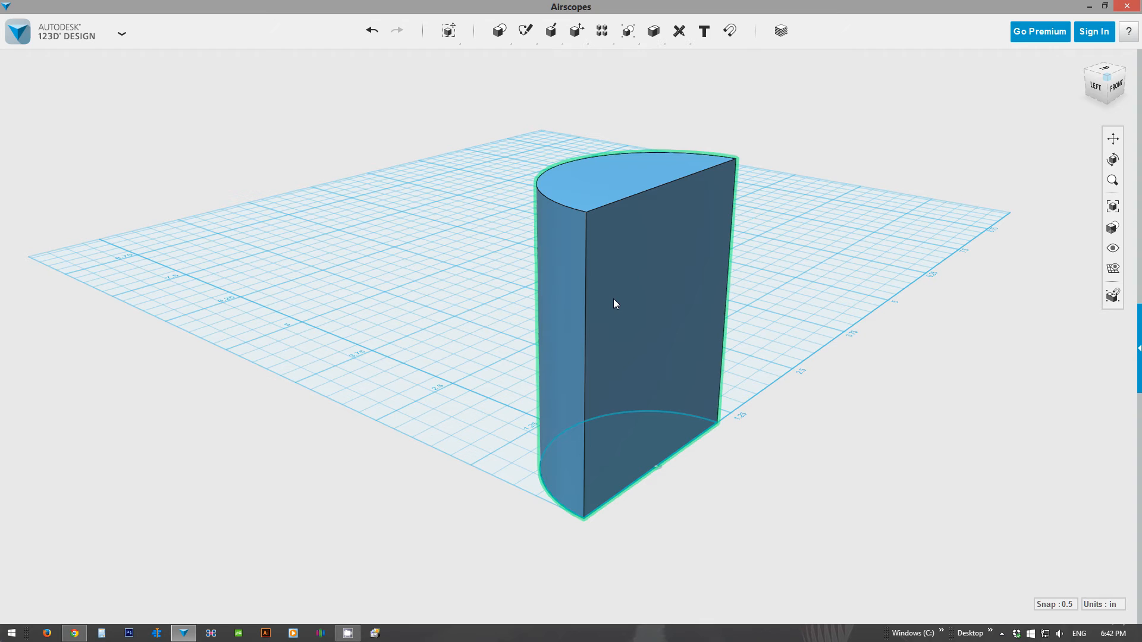
right_drag(596, 304, 426, 333)
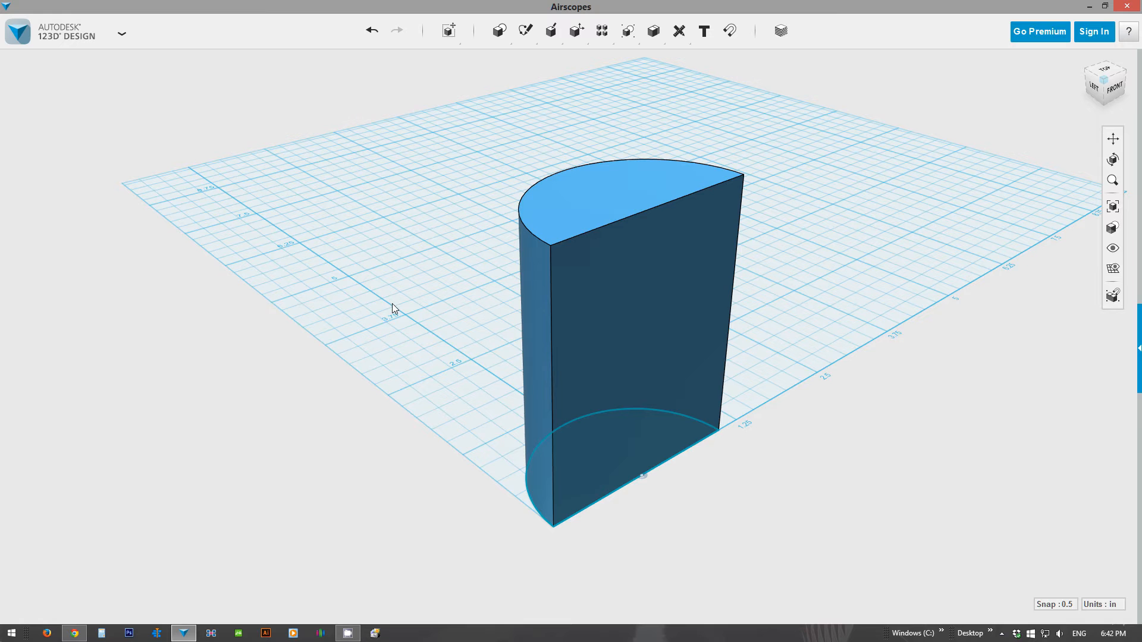
Tweak the half-cylinder's top face by -0.724 in and -0.083 in, tapering the flat side toward the rounded back.
mouse_move(391, 311)
right_down()
mouse_move(443, 298)
mouse_move(401, 309)
right_up()
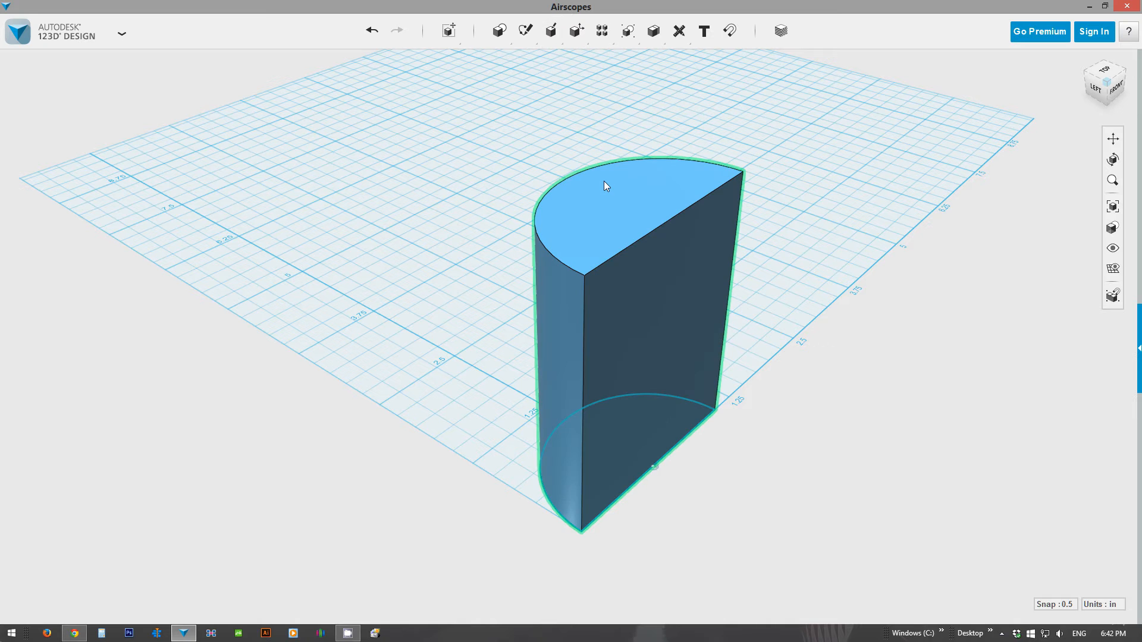
mouse_move(558, 25)
click(653, 294)
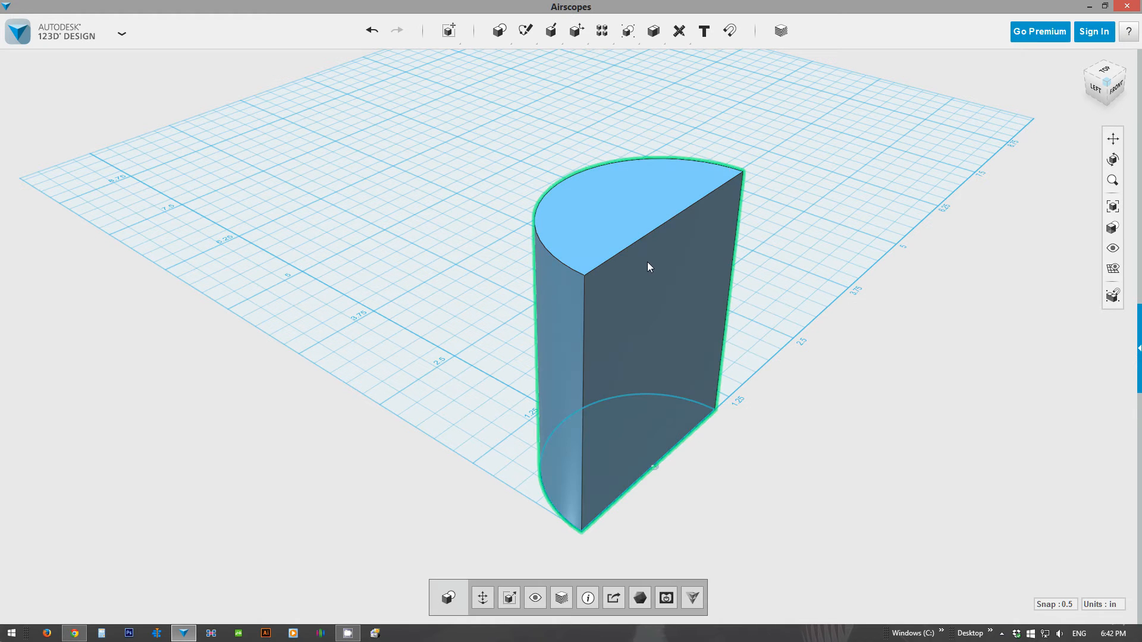
right_drag(647, 262, 668, 184)
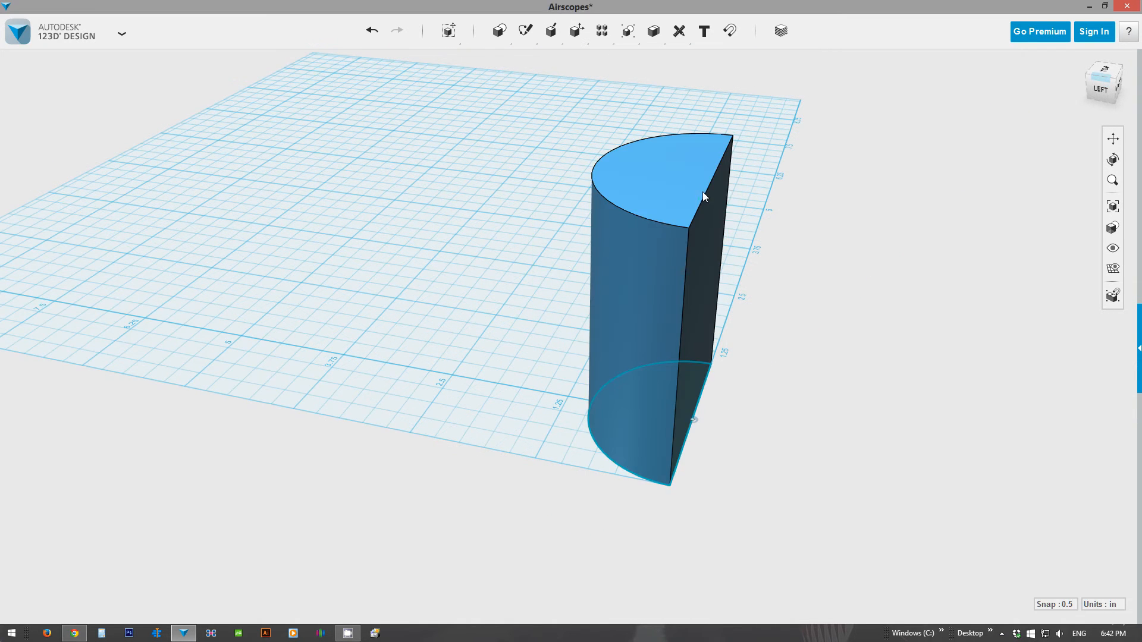
click(688, 182)
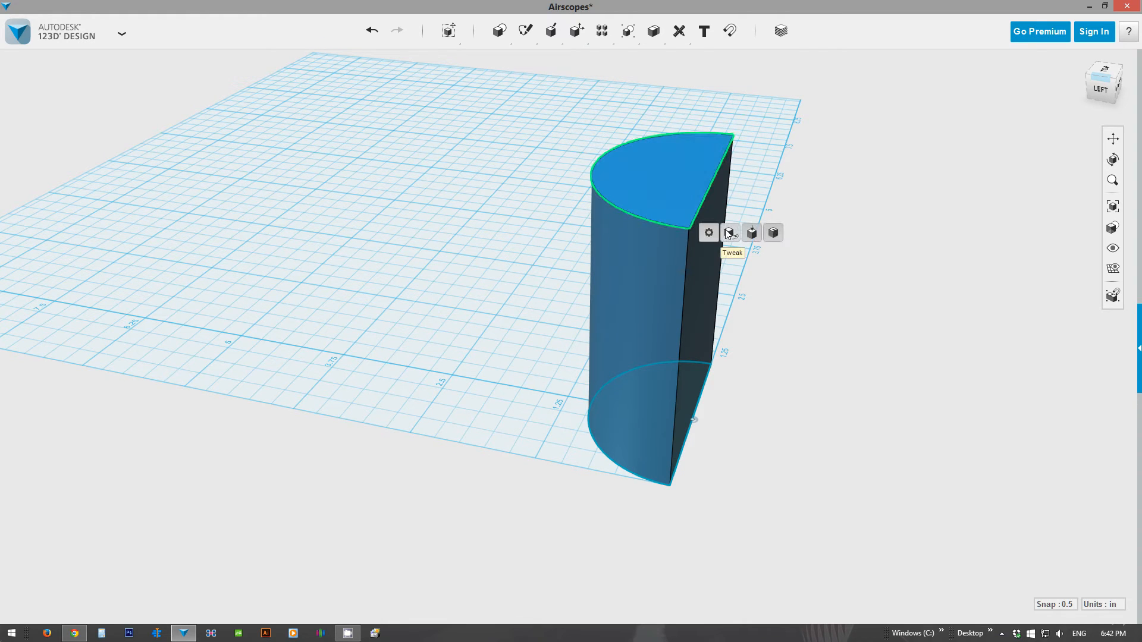
click(727, 232)
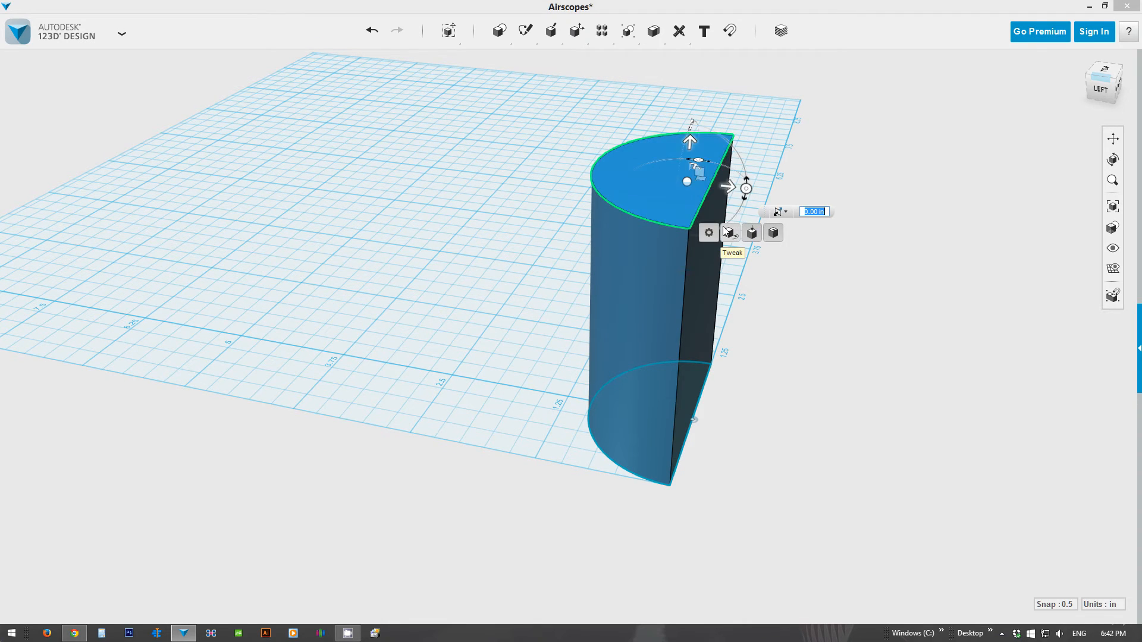
click(706, 180)
drag(705, 181, 613, 173)
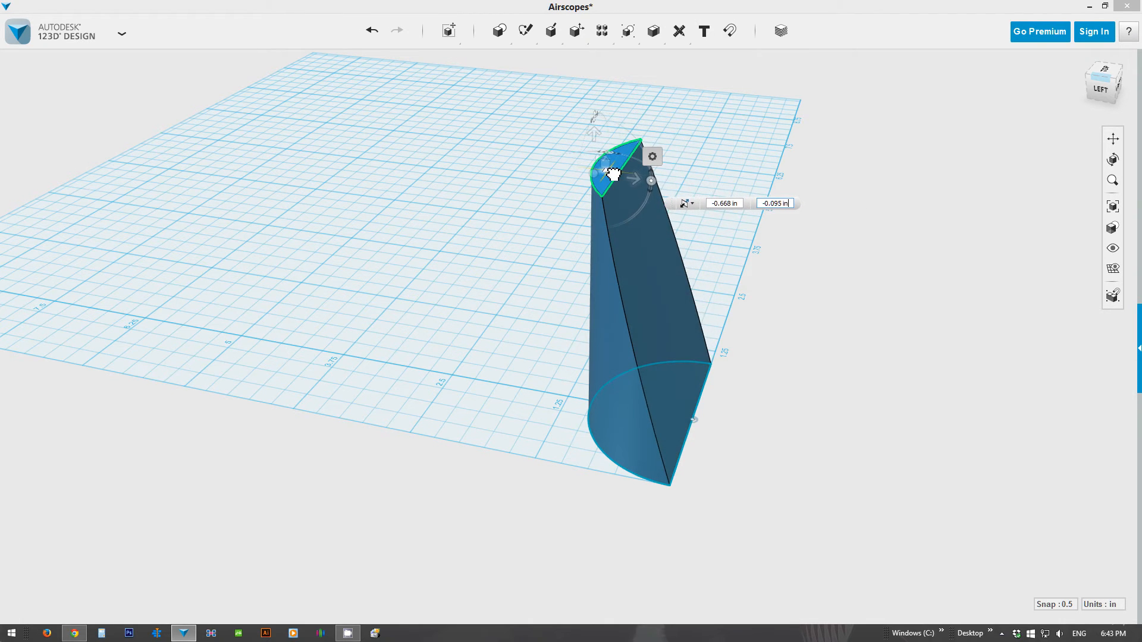
scroll(613, 174, up, 3)
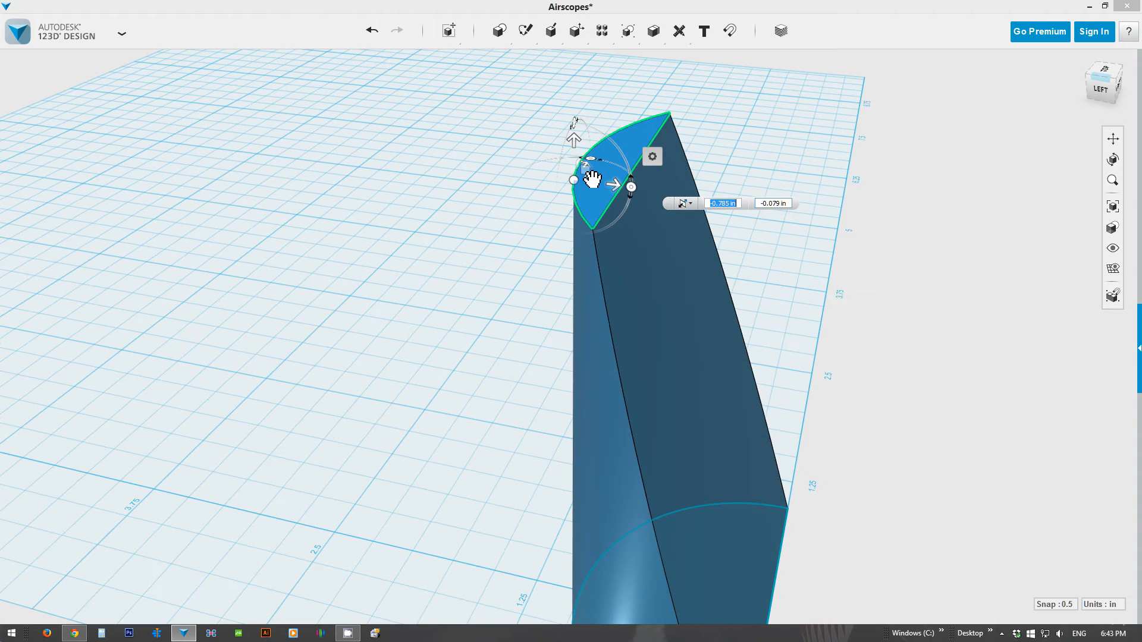
mouse_move(594, 181)
mouse_down()
mouse_move(532, 172)
mouse_move(613, 185)
mouse_up()
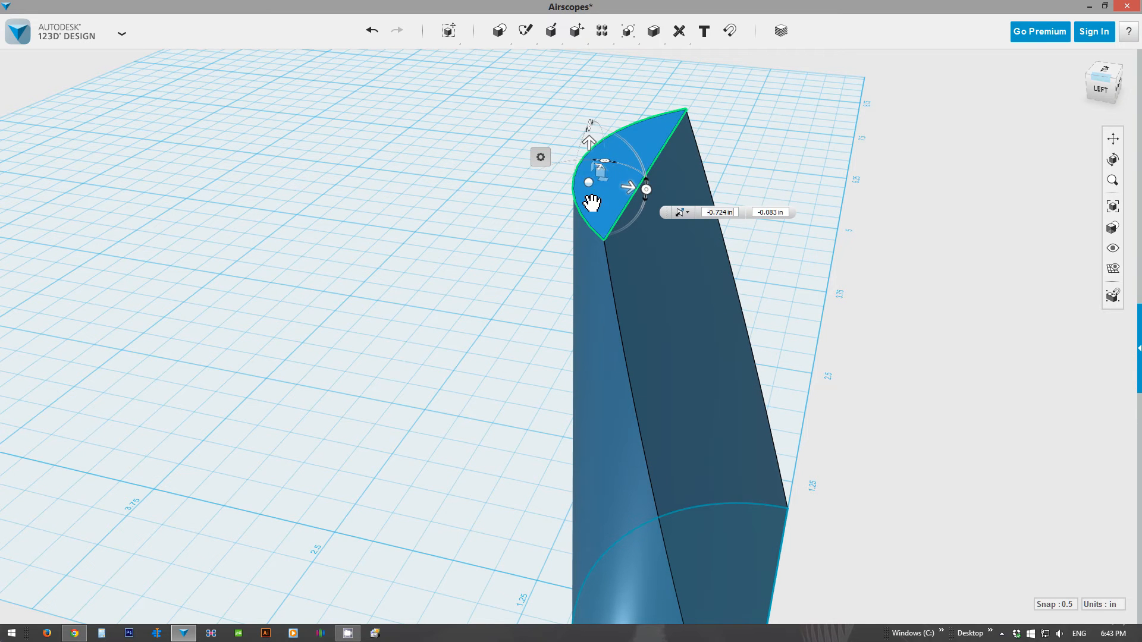
key(Return)
Shell the tapered solid through its flat face with an inside thickness of 0.0328324 in.
right_drag(592, 203, 510, 337)
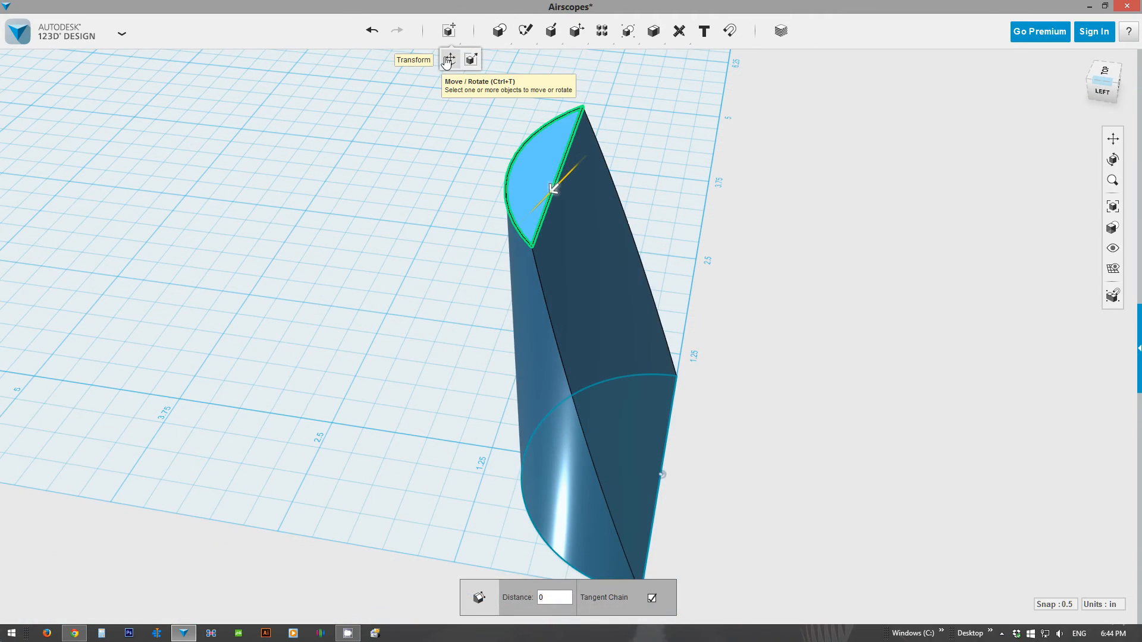
click(449, 56)
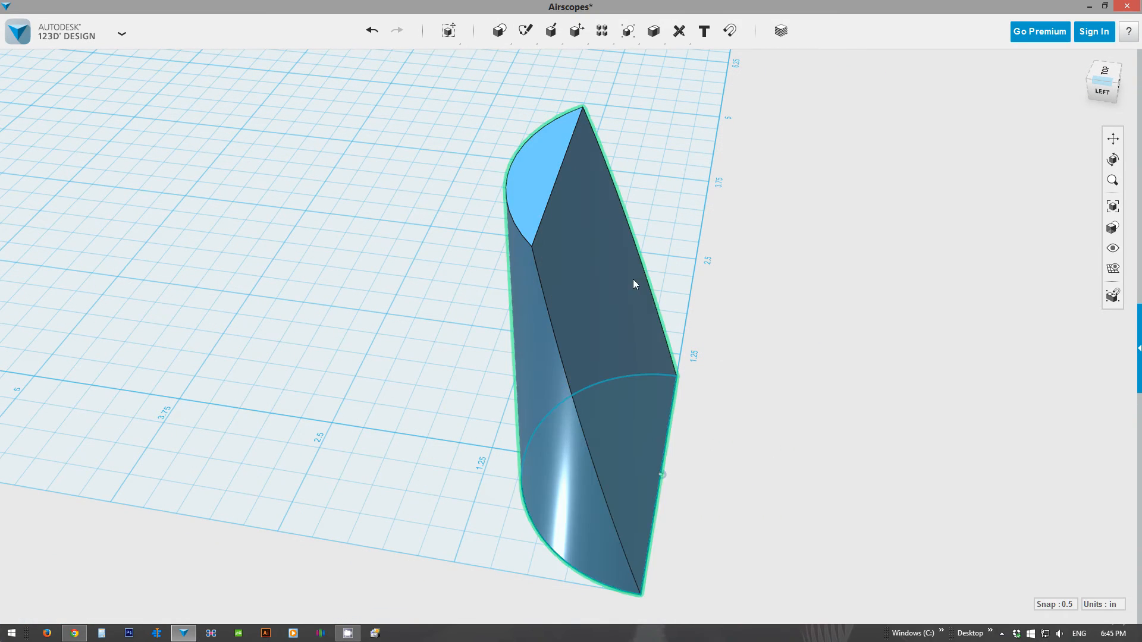
right_drag(480, 294, 454, 283)
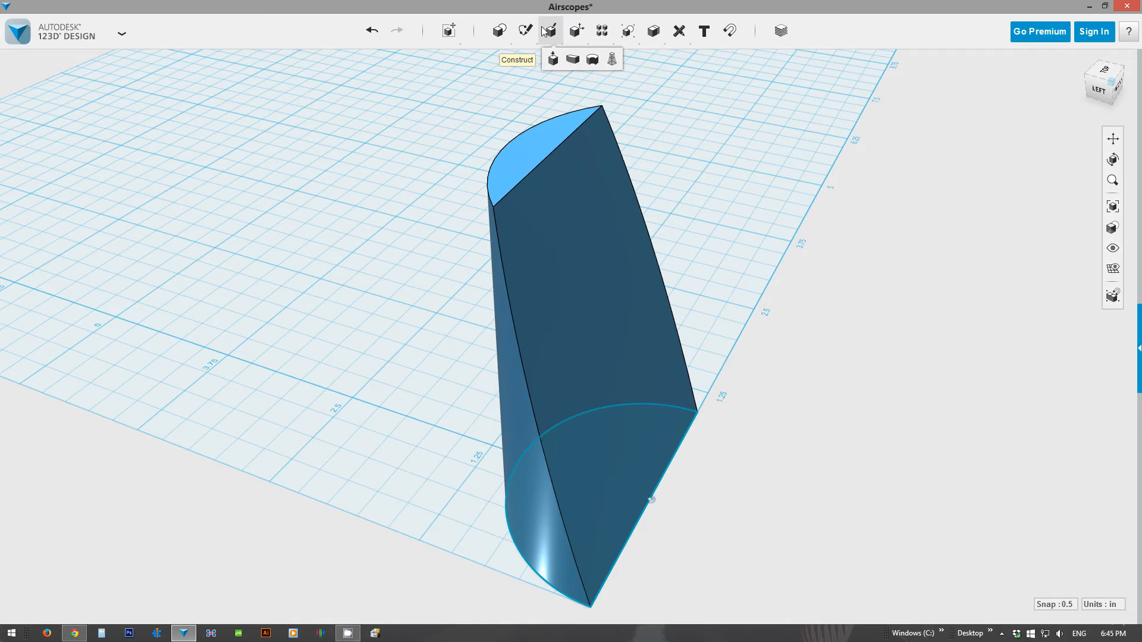
mouse_move(521, 31)
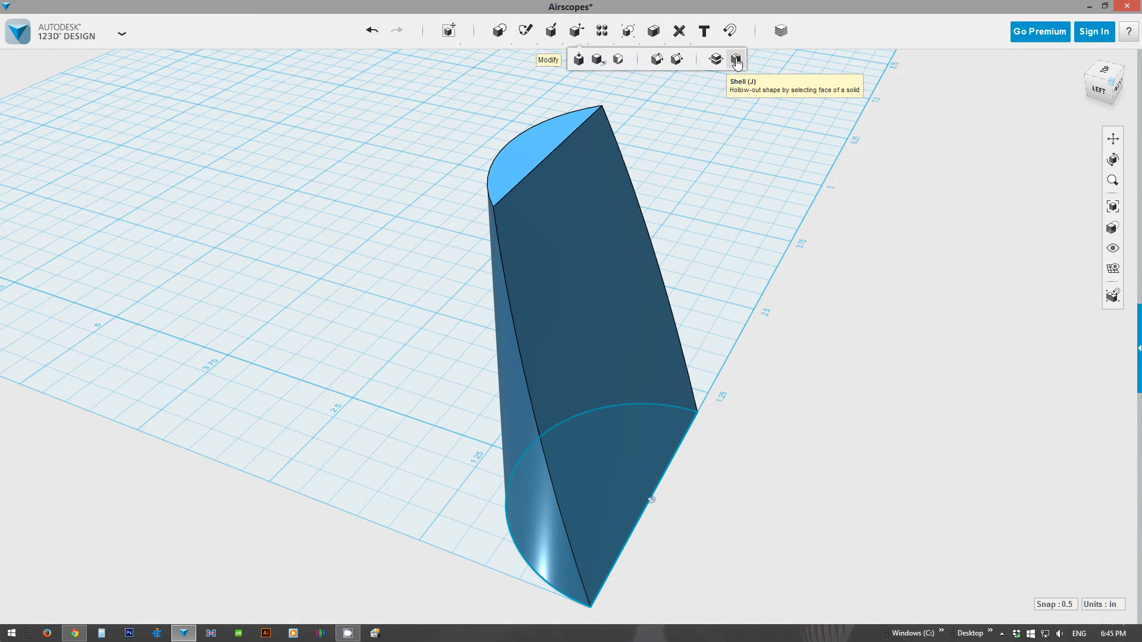
click(738, 62)
click(567, 202)
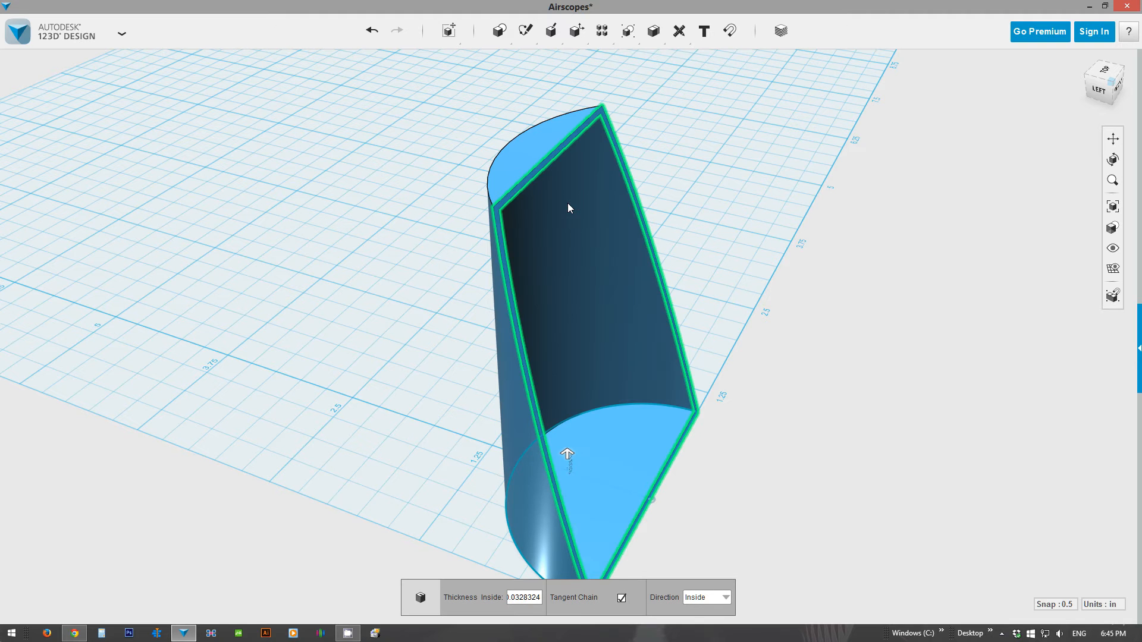
scroll(446, 282, down, 1)
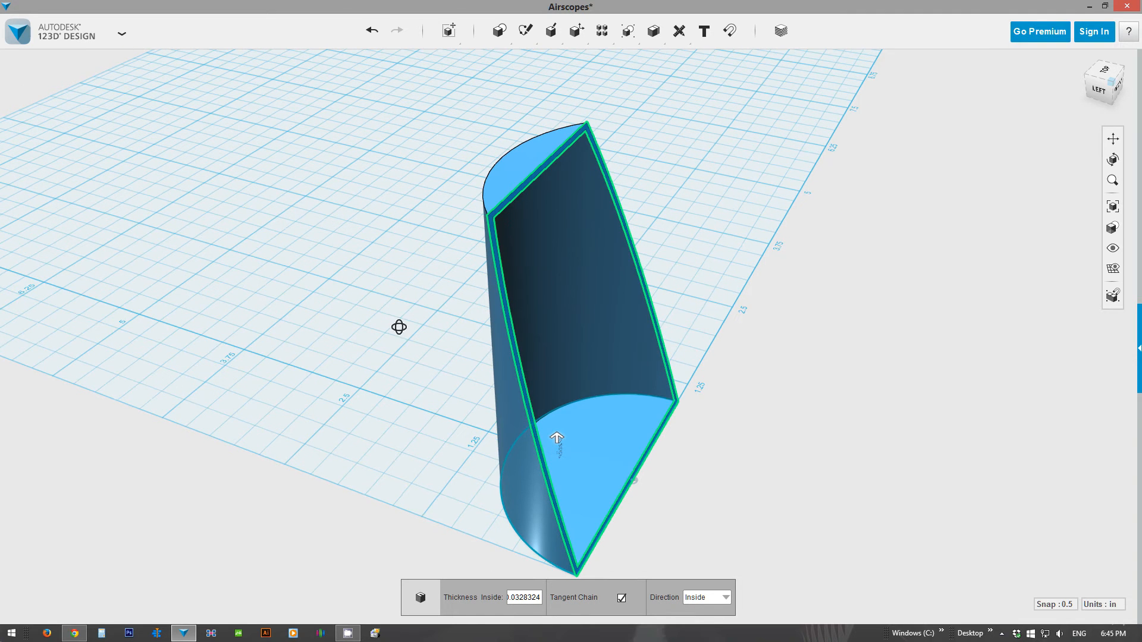
Press/Pull the inner bottom face down through the base to cut away the wide end wall.
right_drag(399, 327, 586, 300)
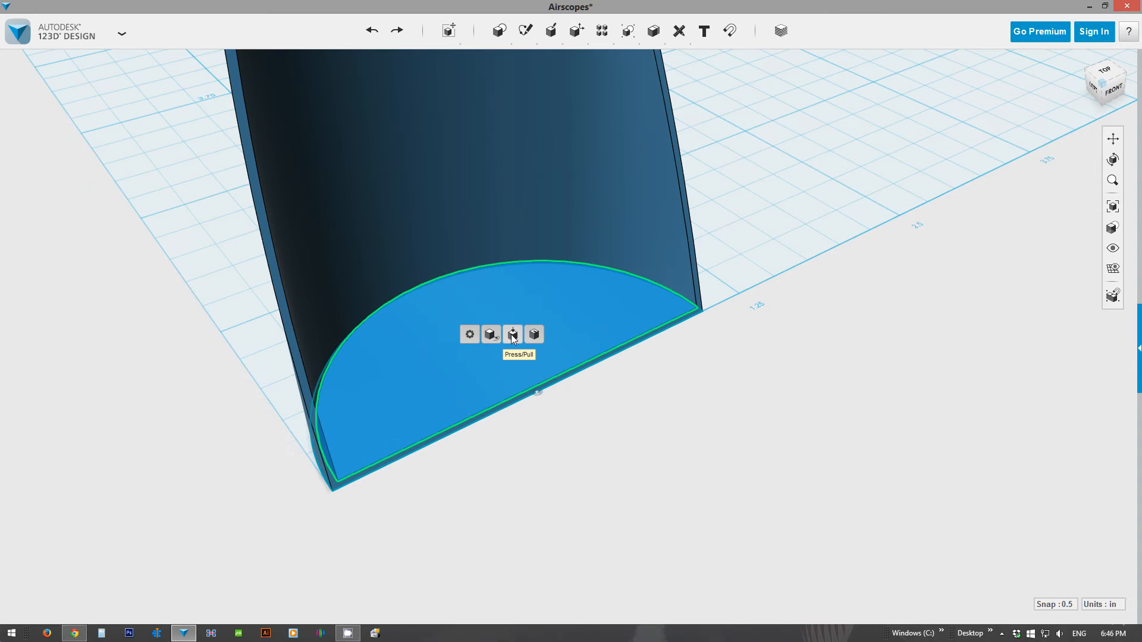
click(511, 334)
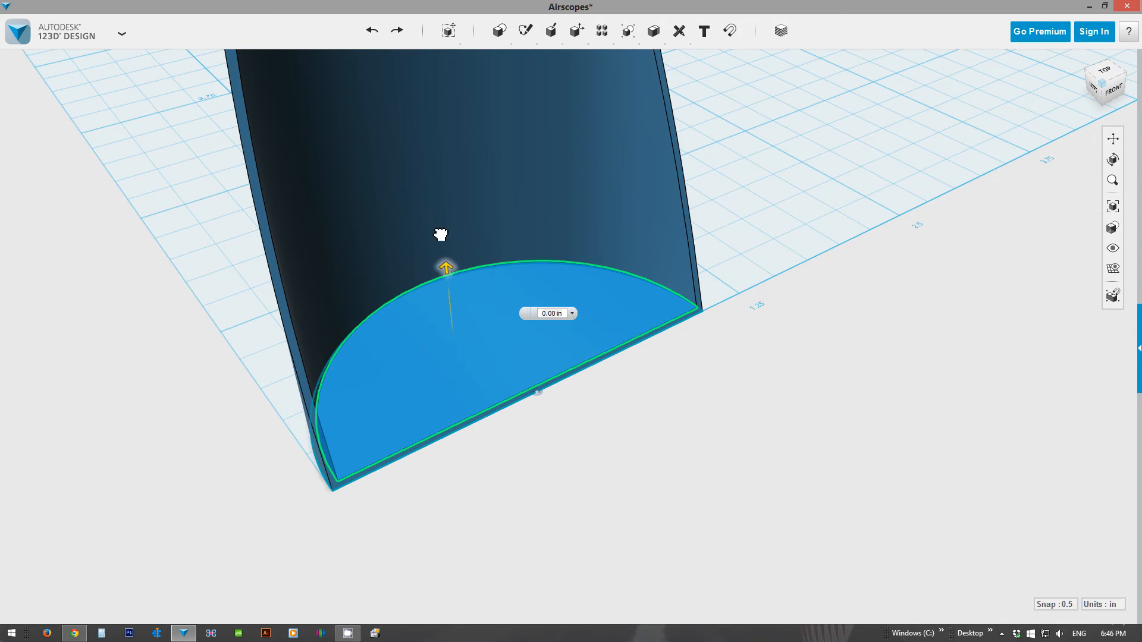
drag(441, 234, 476, 392)
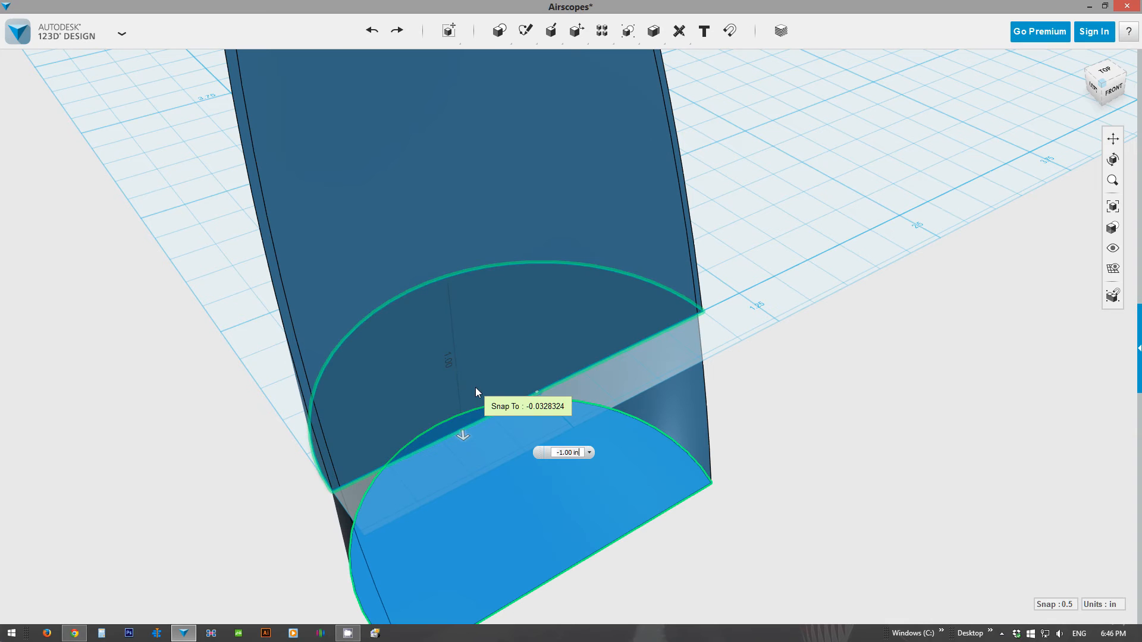
click(476, 390)
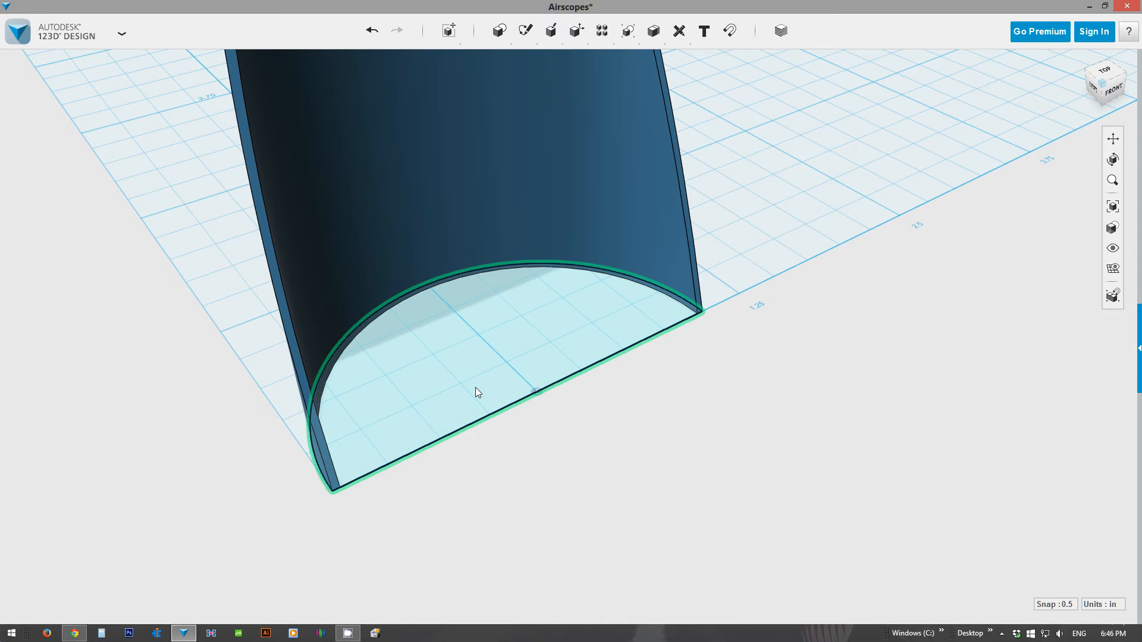
Cycle the shell's orientation until it lies with its rounded side up and wide opening facing sideways, and drop it onto the grid.
right_drag(420, 507, 367, 528)
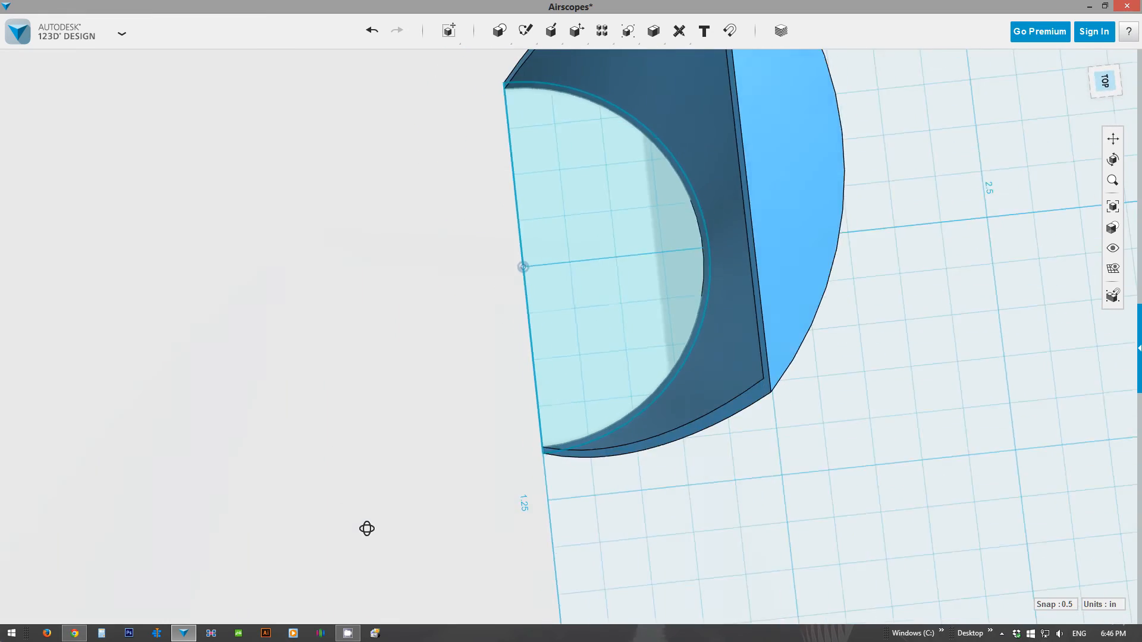
right_drag(367, 528, 428, 448)
right_drag(428, 449, 452, 402)
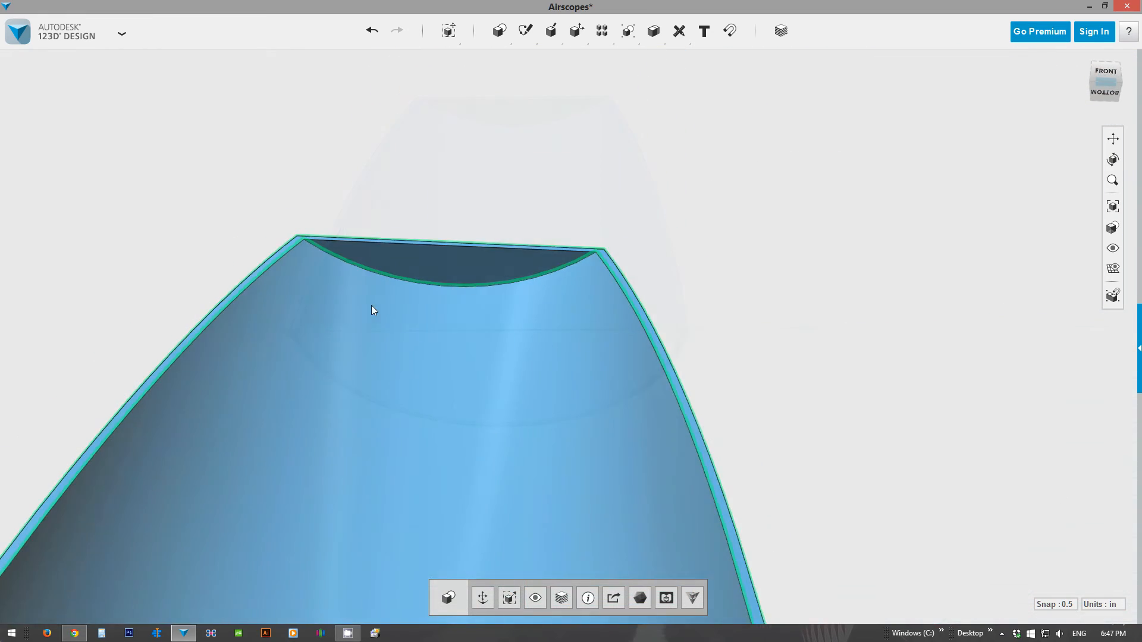
scroll(371, 305, down, 6)
right_drag(260, 322, 313, 387)
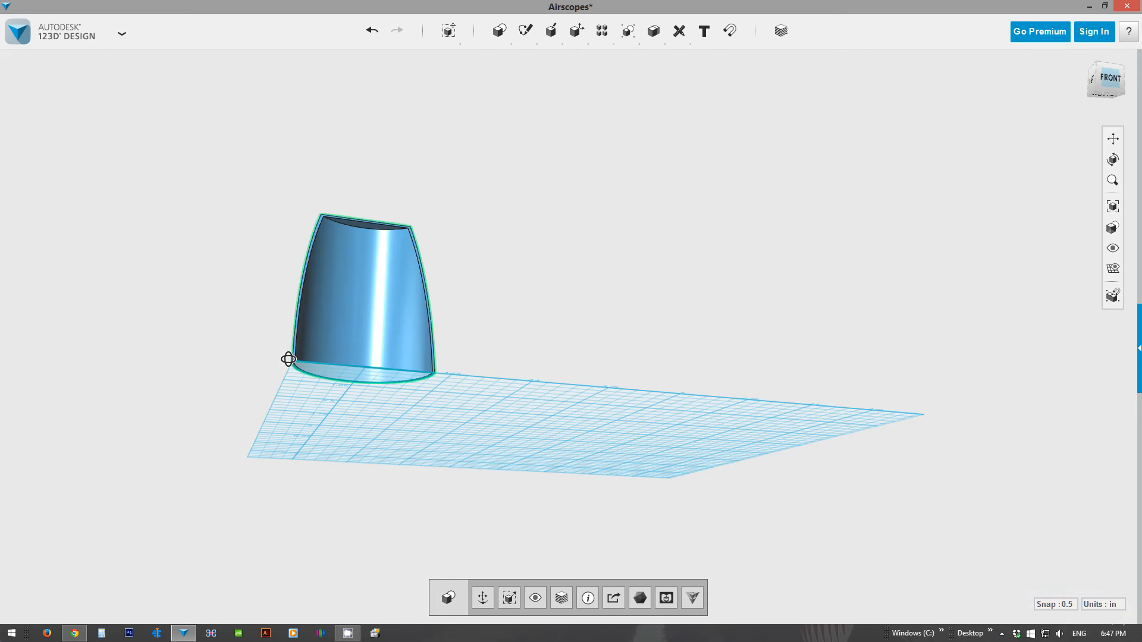
click(385, 339)
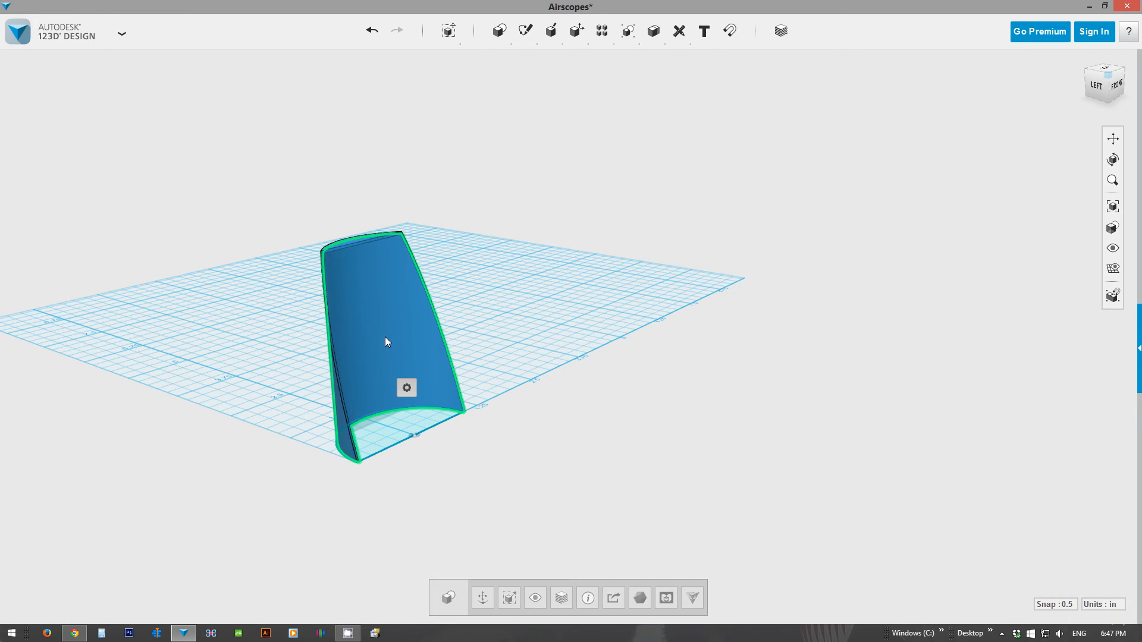
key(space)
key(space)
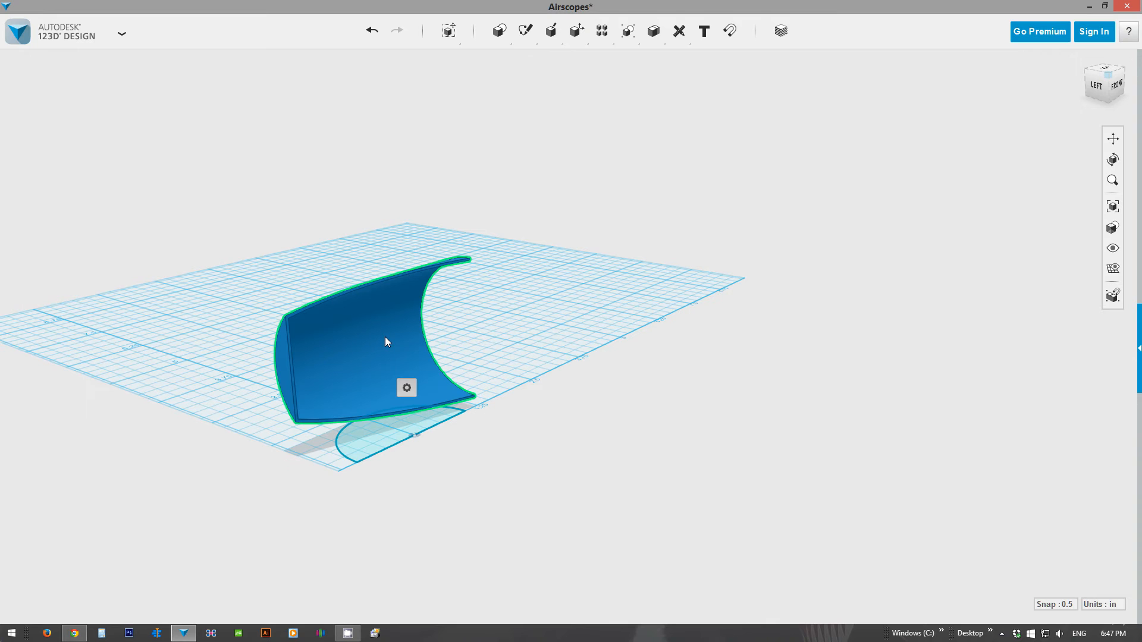
key(space)
key(space)
key(space)
key(space)
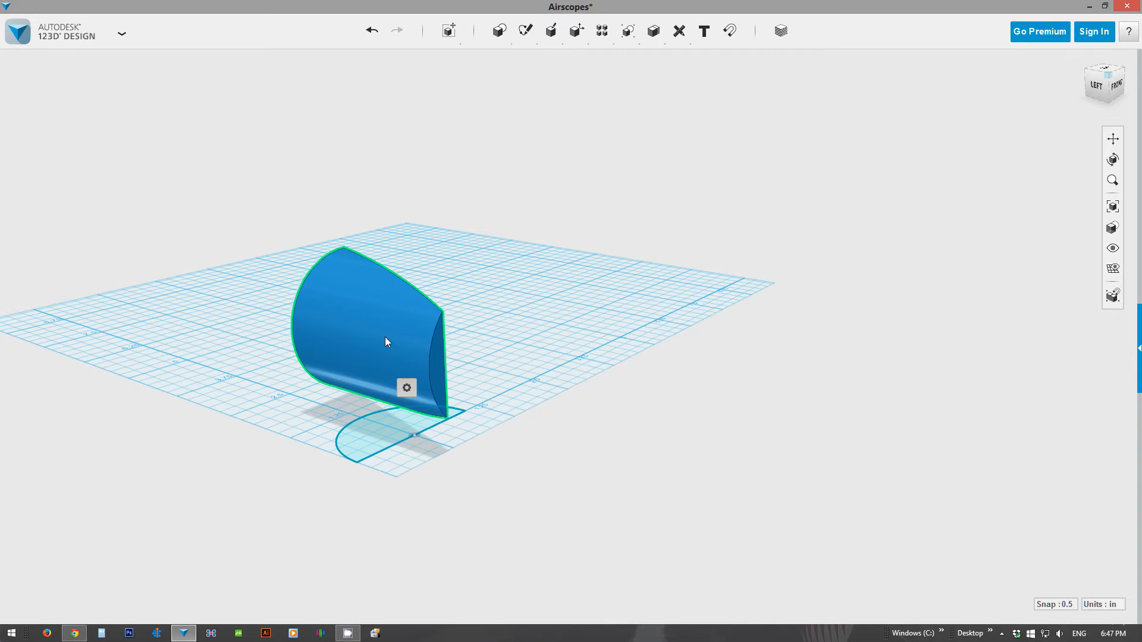
key(space)
key(space)
key(space)
key(space)
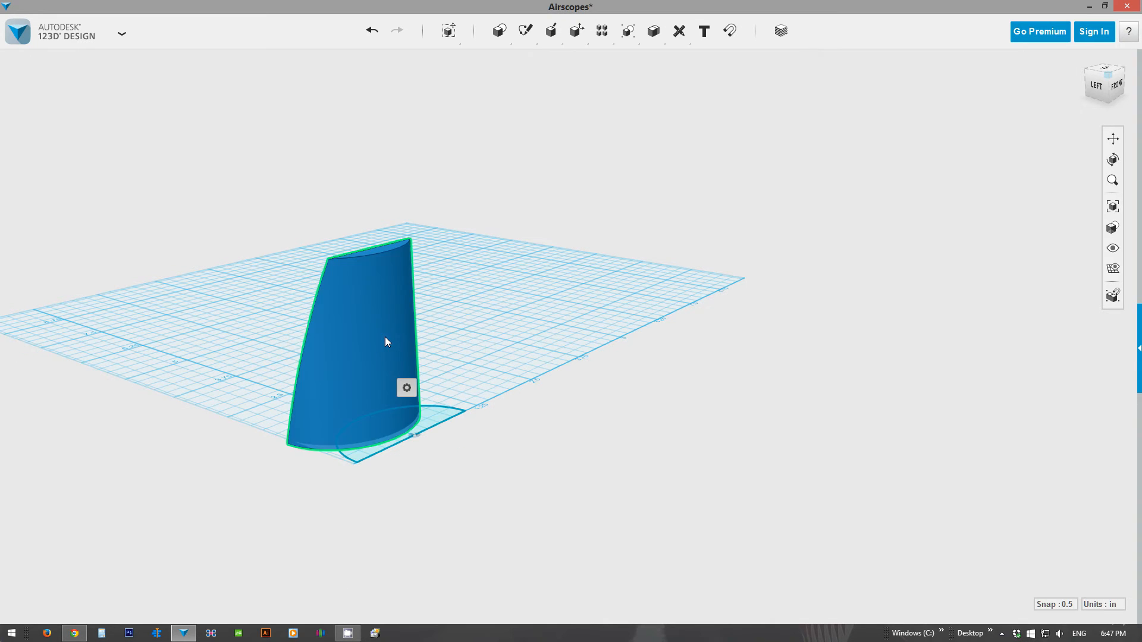
key(space)
key(space)
key(space)
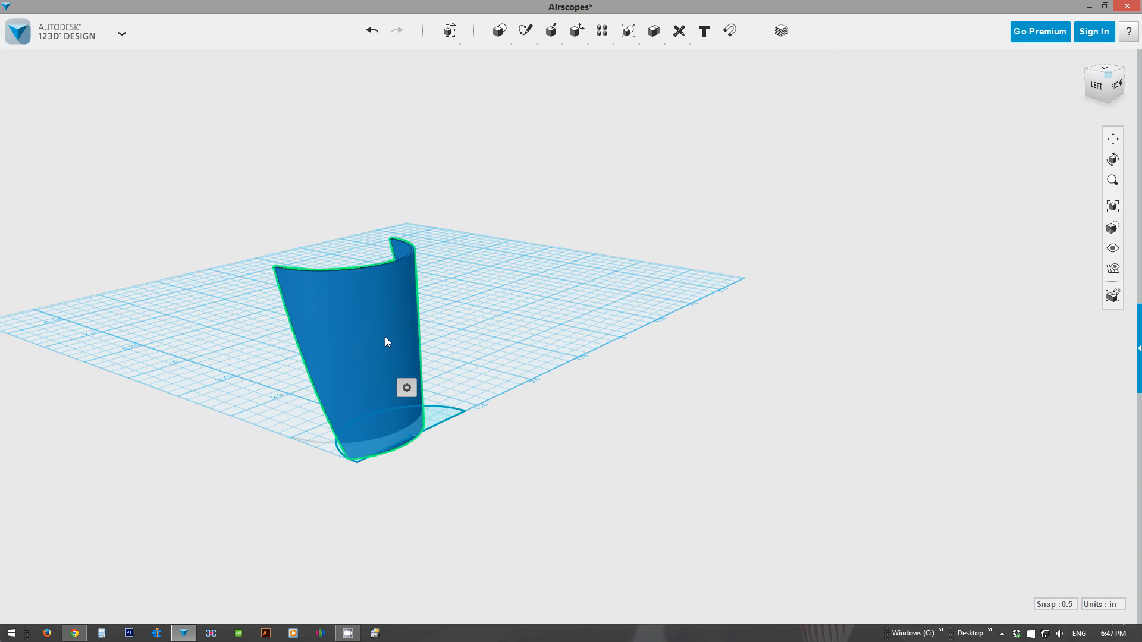
key(space)
key(space)
key(space)
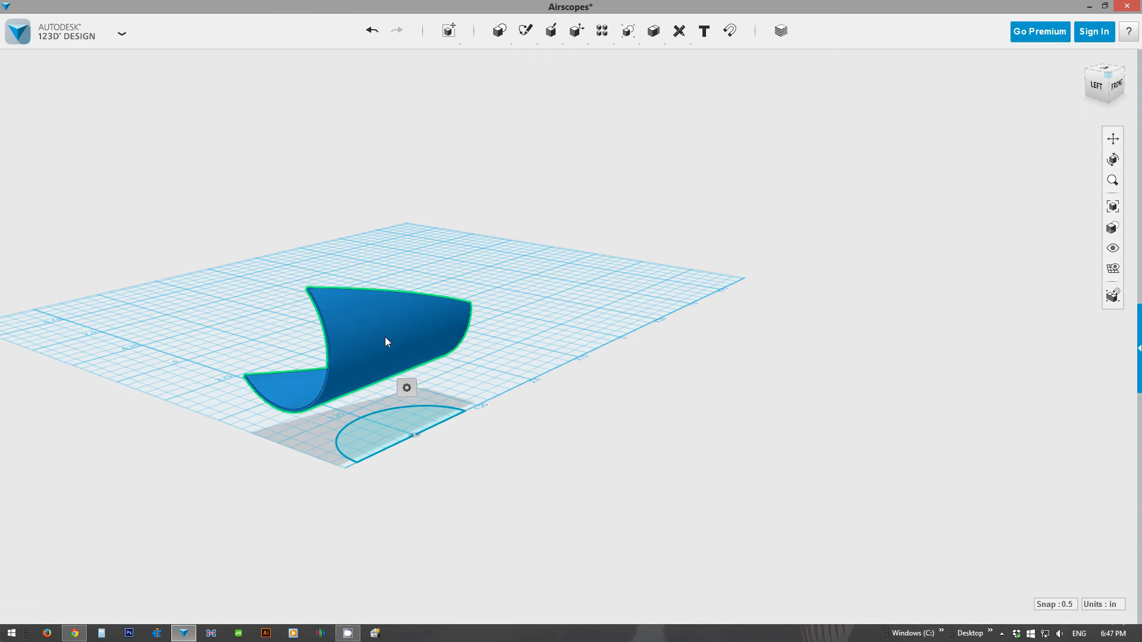
key(space)
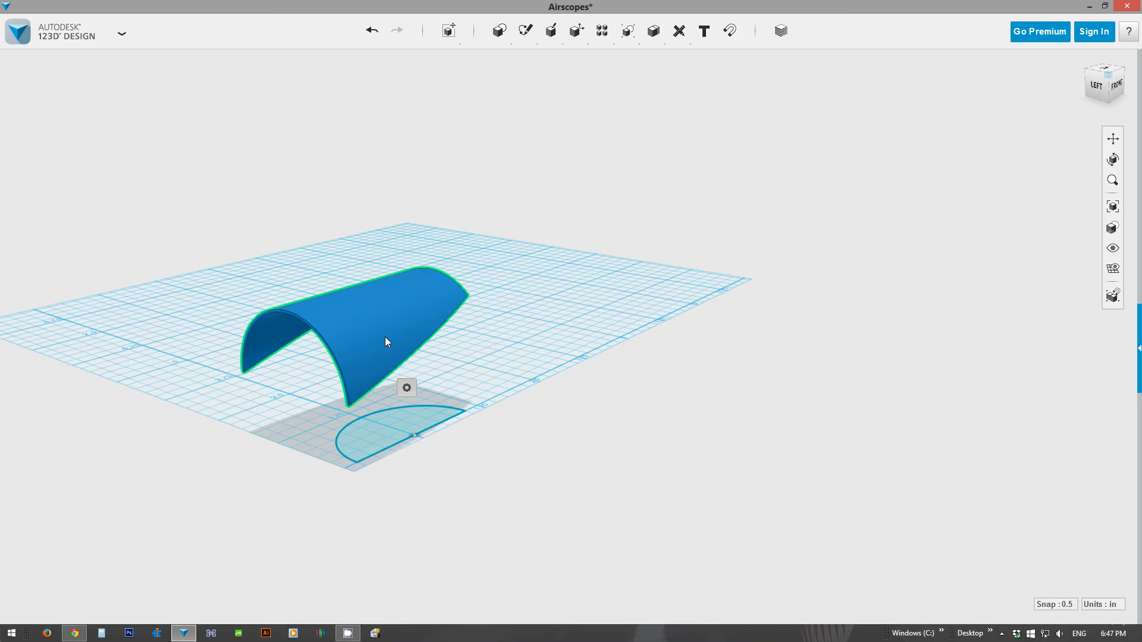
key(d)
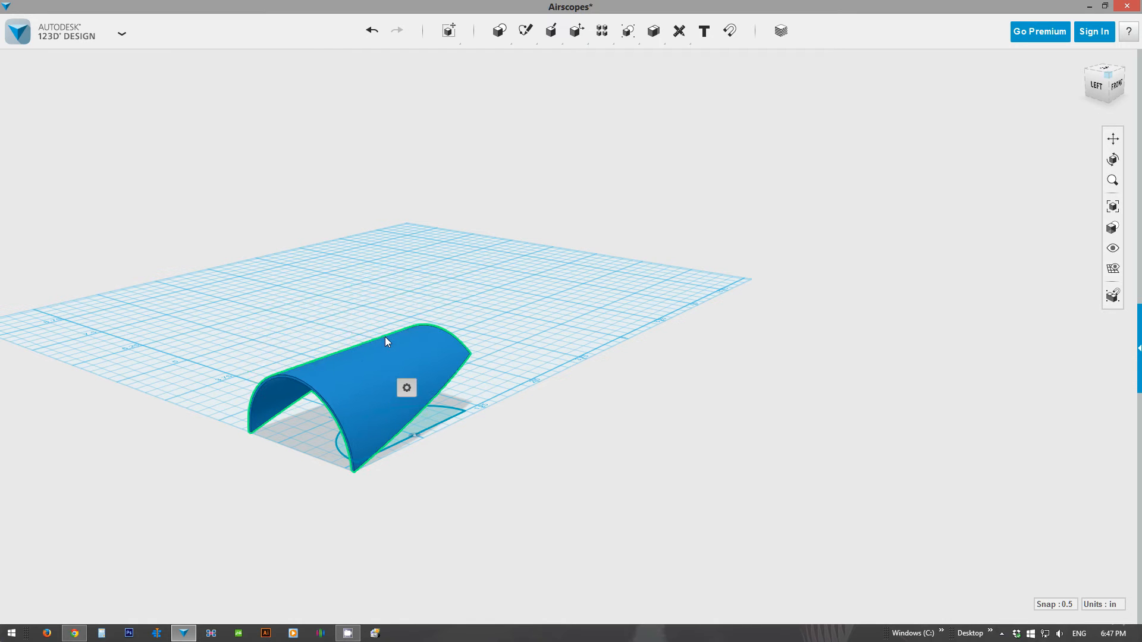
Turn the grounded shell about the vertical axis so its wide semicircular opening faces the front, keeping the rounded side up.
right_drag(339, 339, 135, 324)
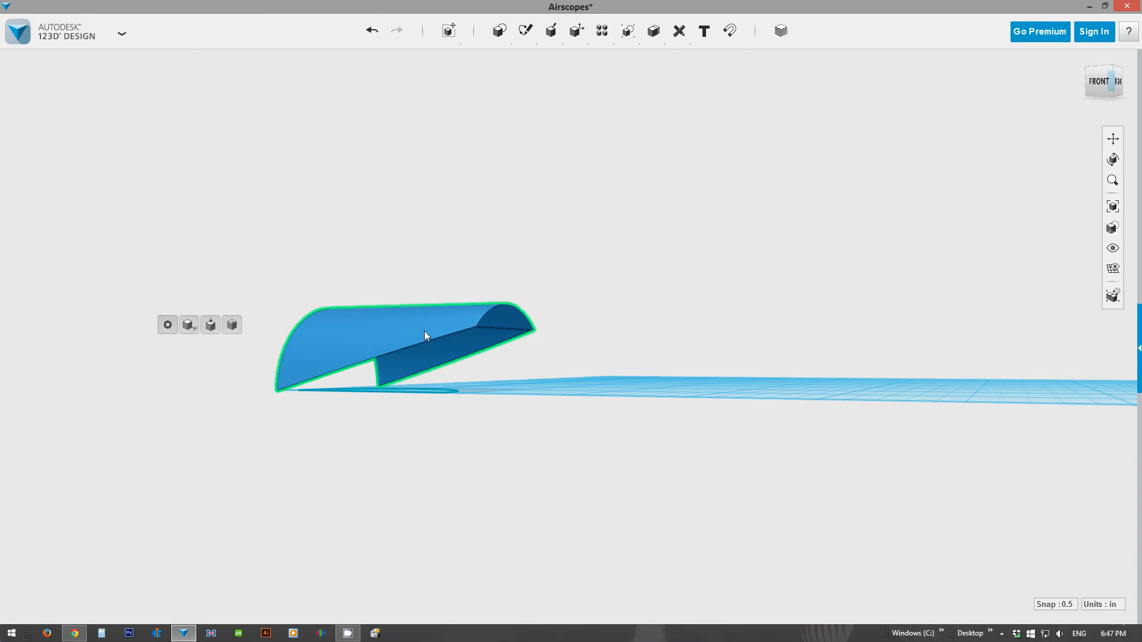
click(449, 321)
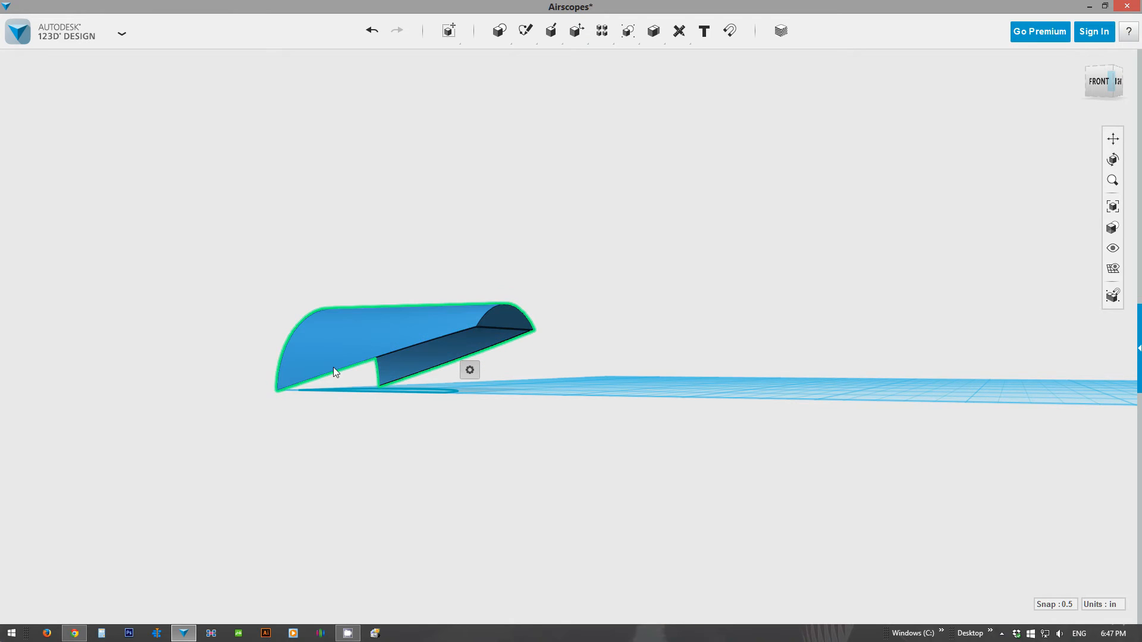
right_drag(269, 451, 383, 379)
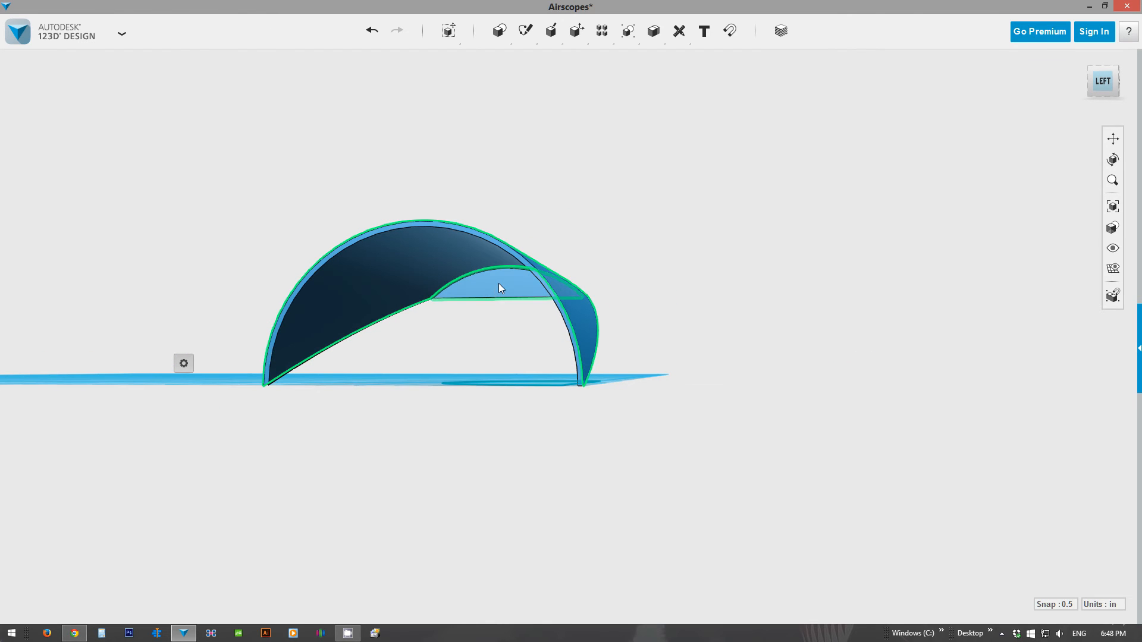
right_drag(450, 390, 376, 394)
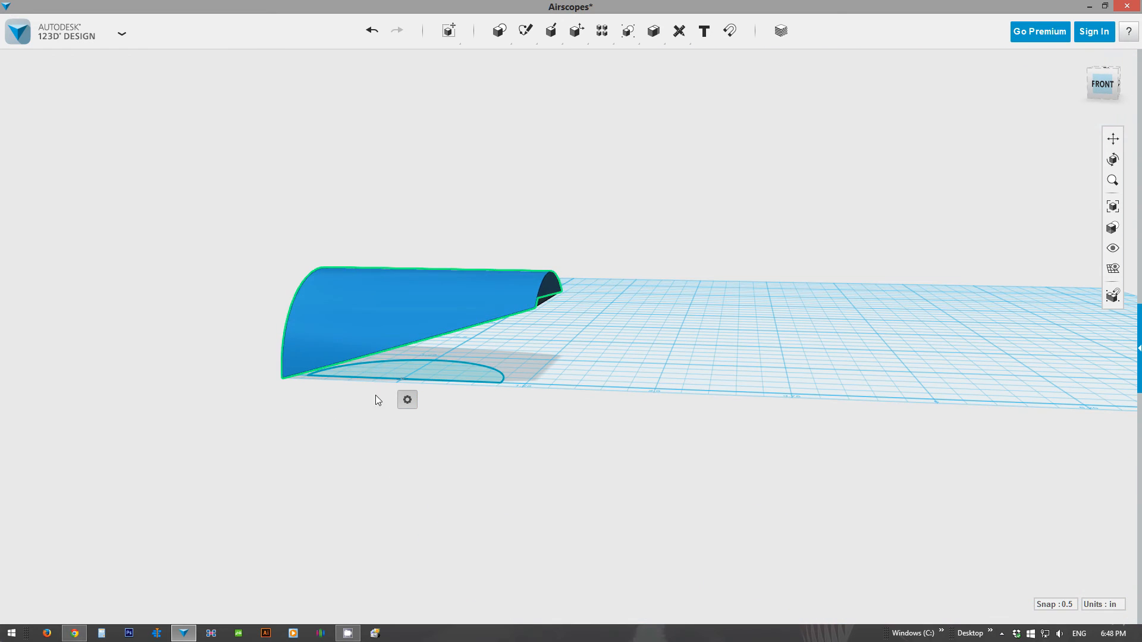
click(395, 317)
key(Right)
key(Right)
key(Up)
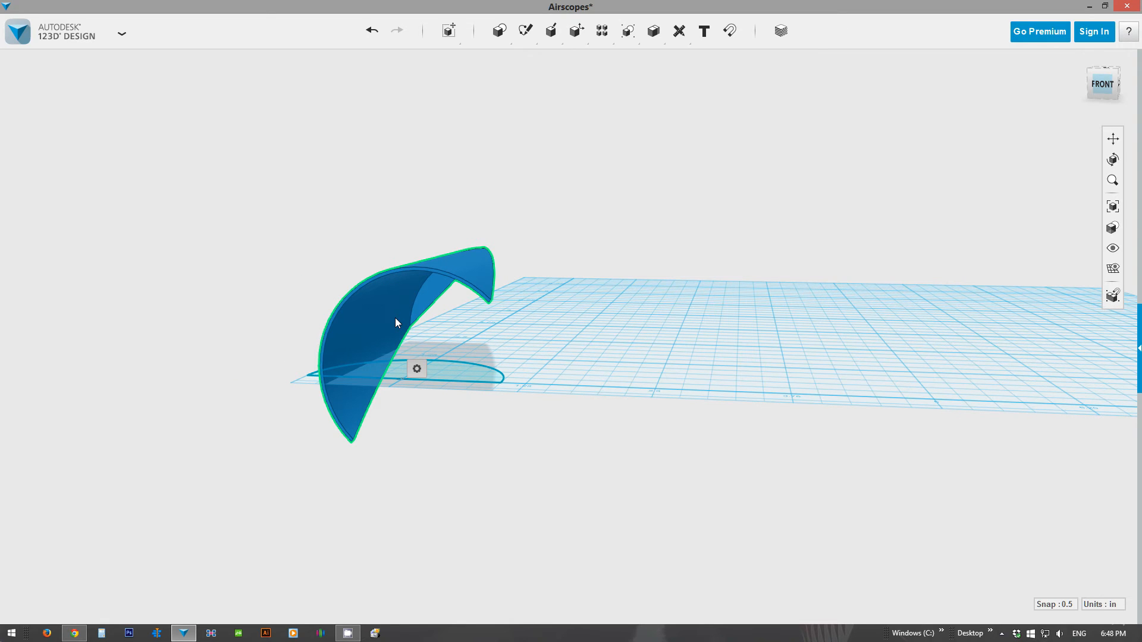
key(Down)
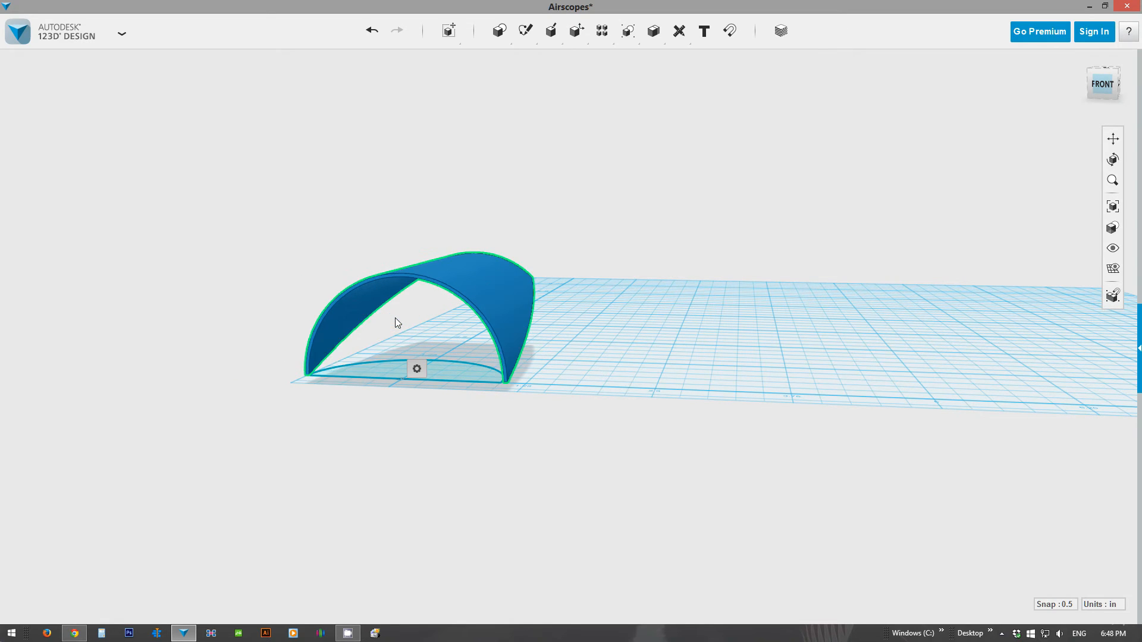
Stand the shell upright with its wide end down and drop it onto the grid.
key(Up)
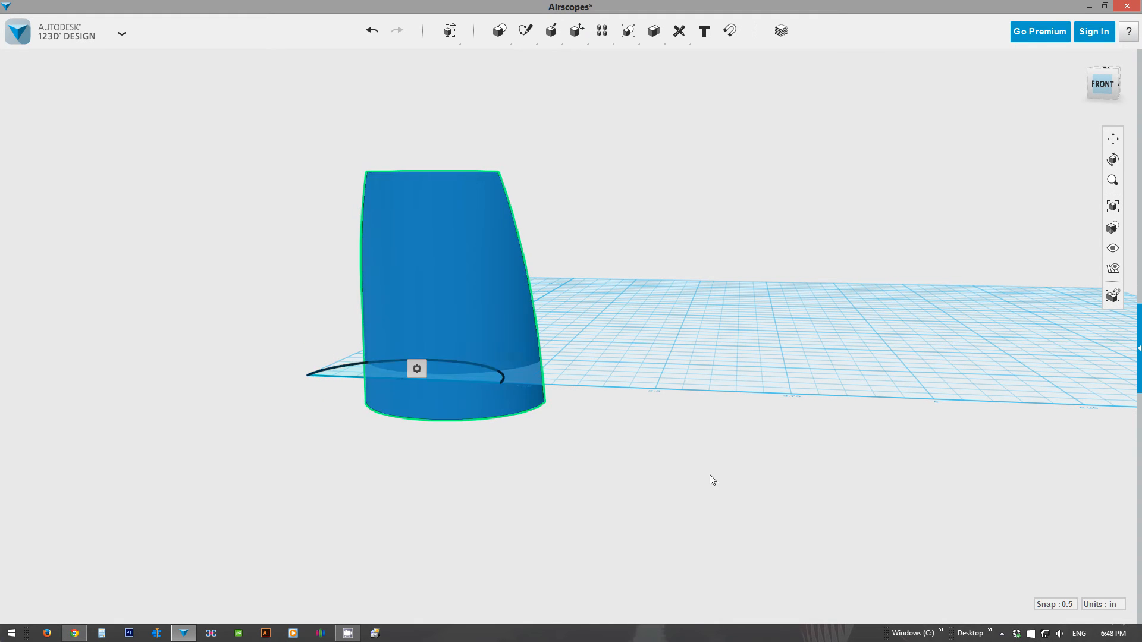
right_drag(688, 303, 547, 324)
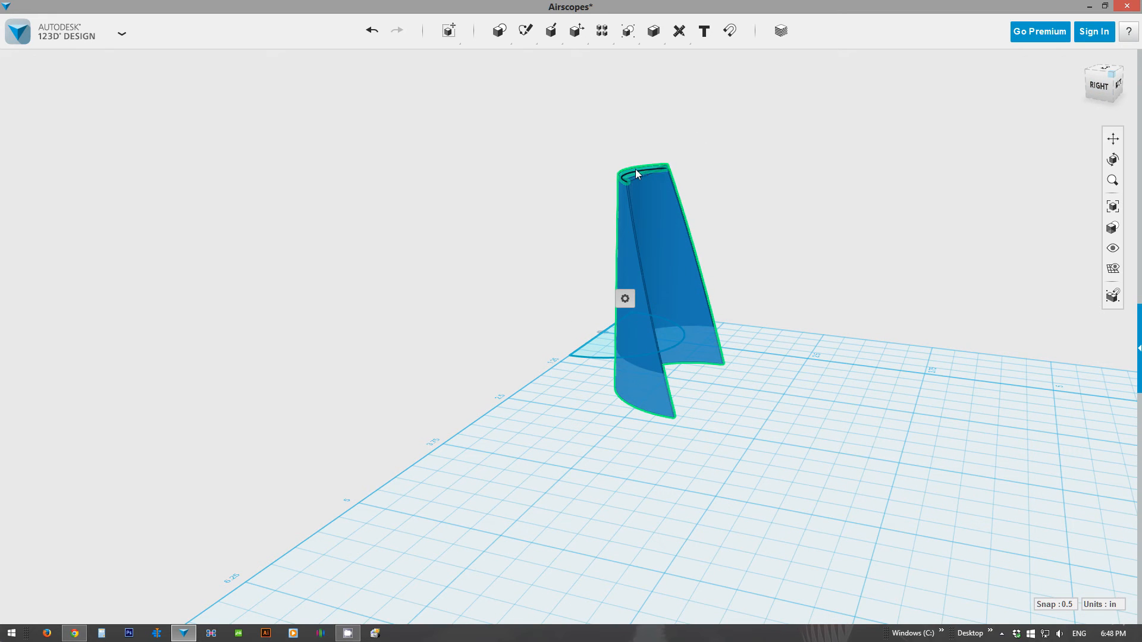
key(d)
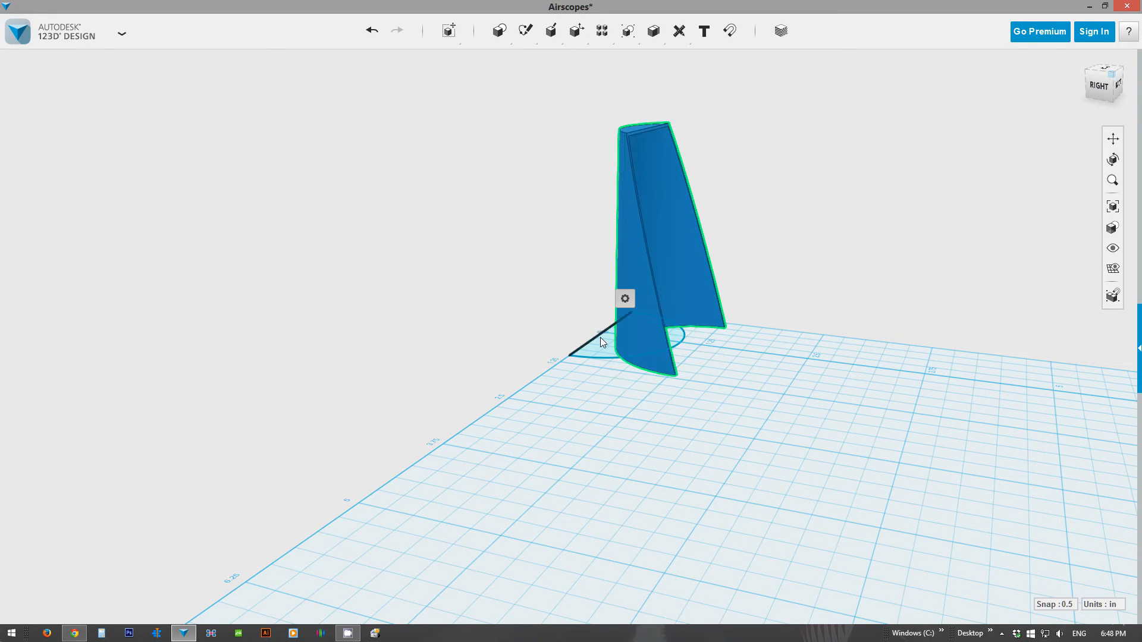
Hide all sketches so only the solid shell stays on the grid.
right_drag(540, 368, 559, 416)
click(594, 250)
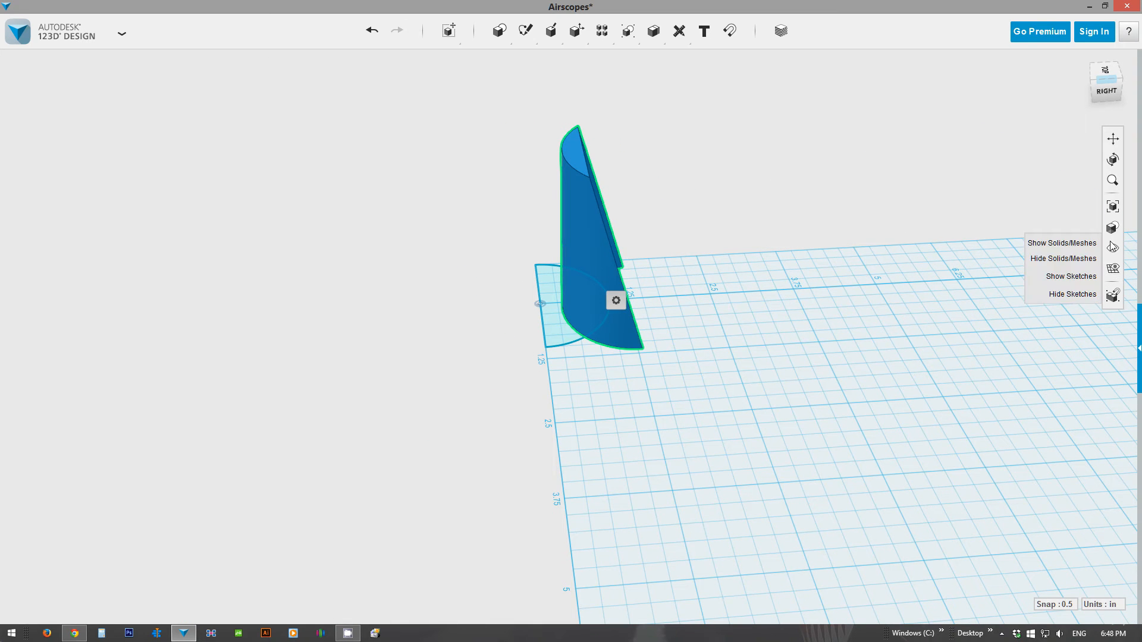
click(1068, 293)
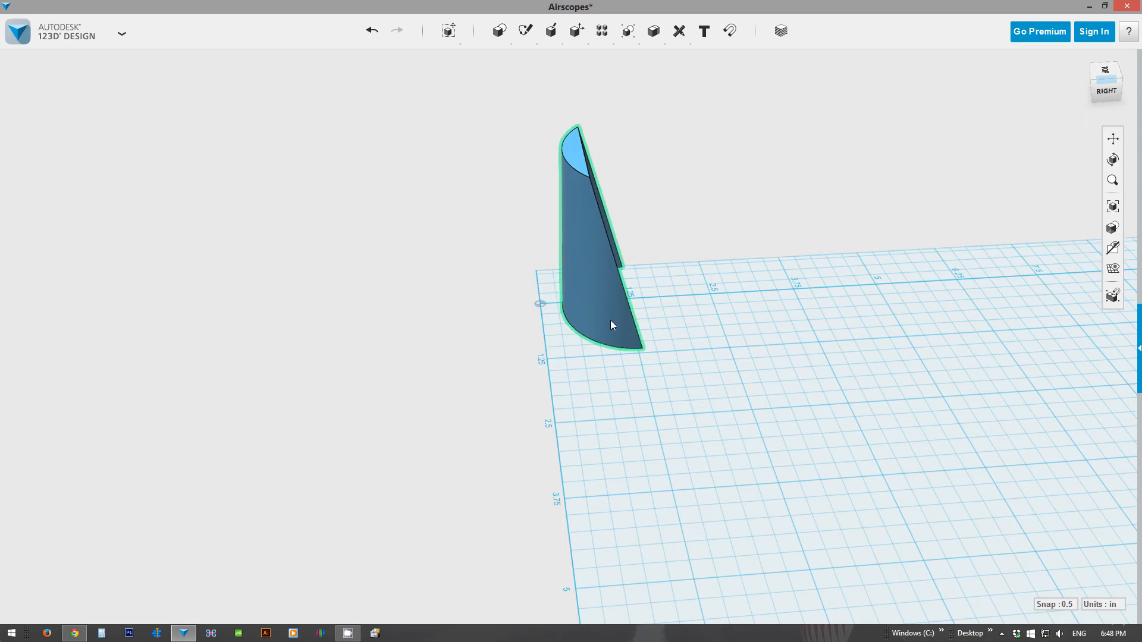
Press/Pull the inner face of the narrow end wall outward by -0.50 in to cut that wall away.
mouse_move(610, 320)
right_down()
mouse_move(624, 392)
mouse_move(557, 396)
mouse_move(815, 349)
mouse_move(868, 350)
mouse_move(886, 372)
mouse_move(910, 373)
mouse_move(808, 382)
mouse_move(851, 362)
right_up()
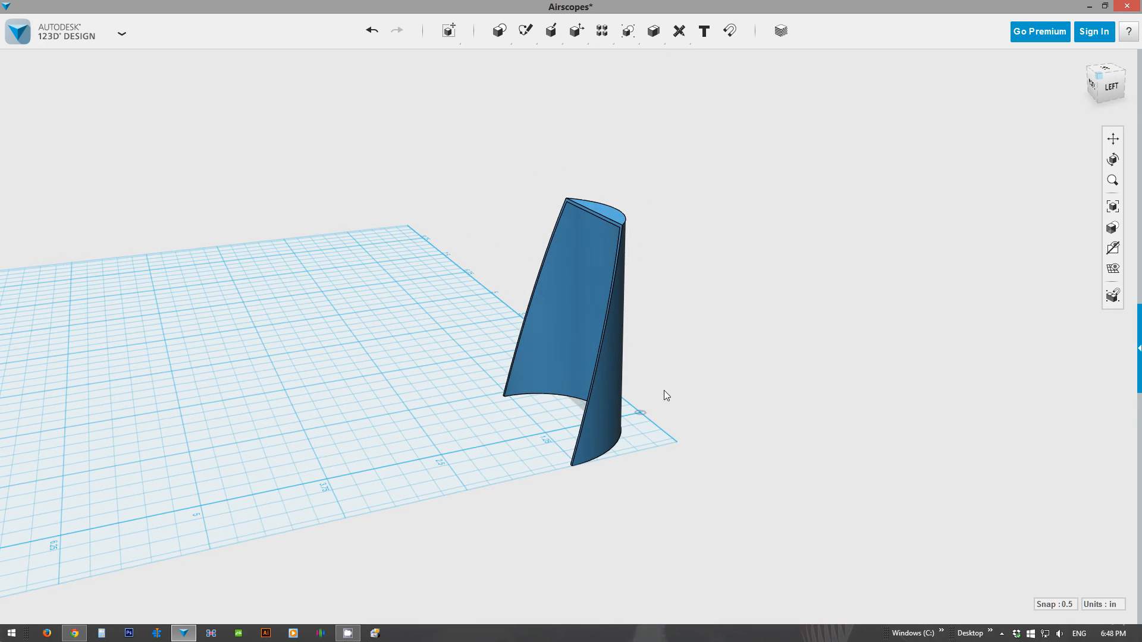
click(532, 374)
right_drag(431, 338, 414, 354)
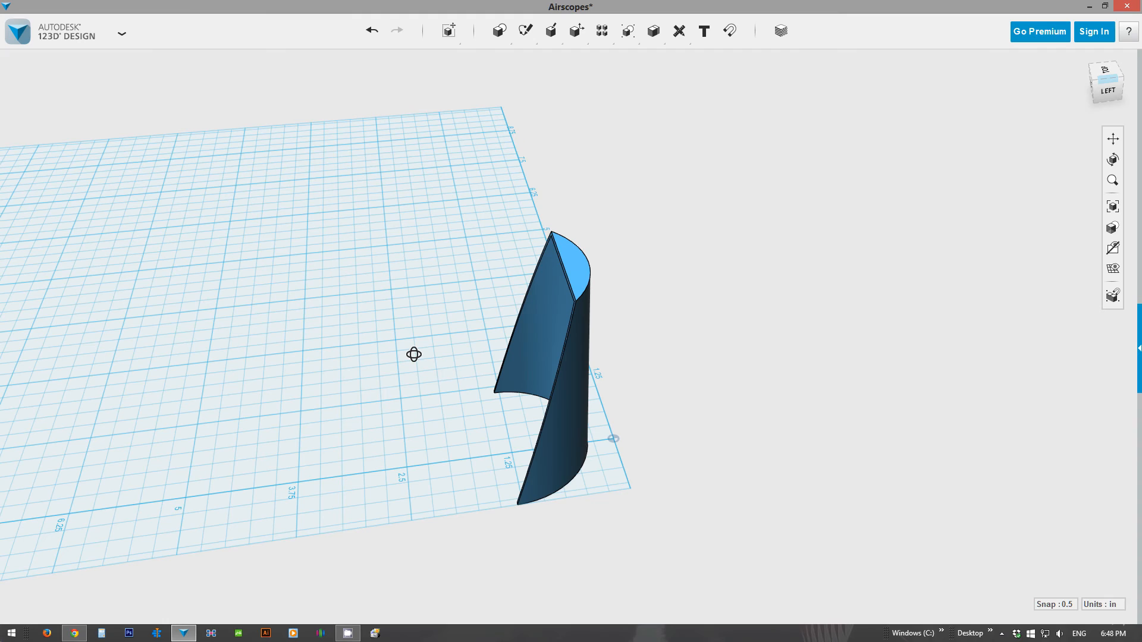
scroll(483, 343, up, 3)
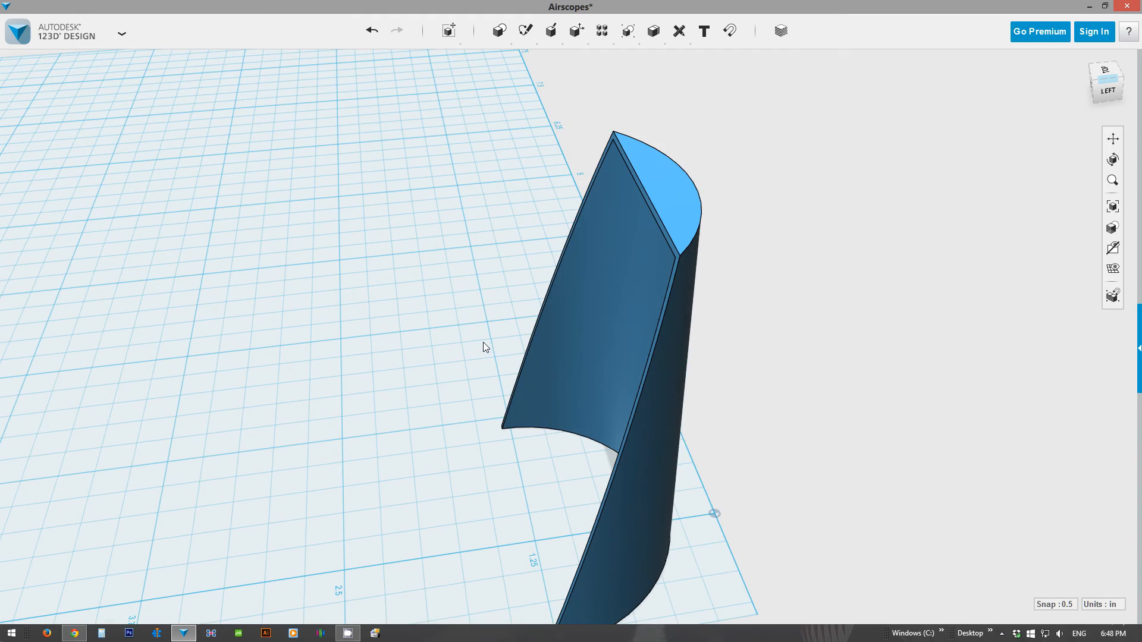
right_drag(456, 329, 624, 321)
scroll(595, 243, down, 2)
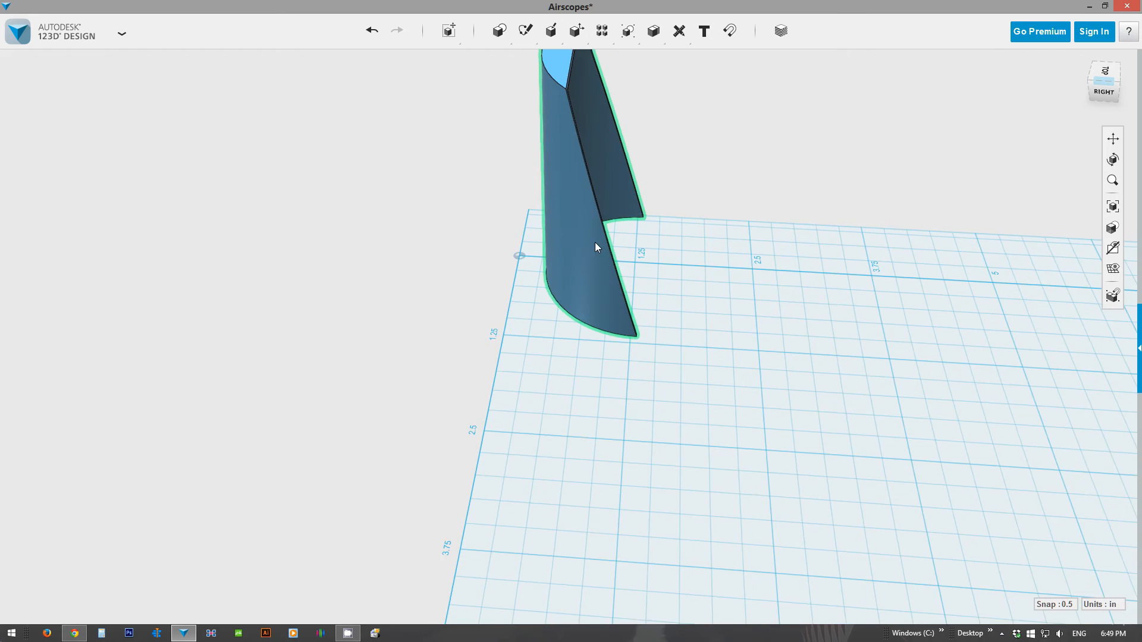
middle_drag(595, 243, 625, 395)
scroll(583, 214, up, 5)
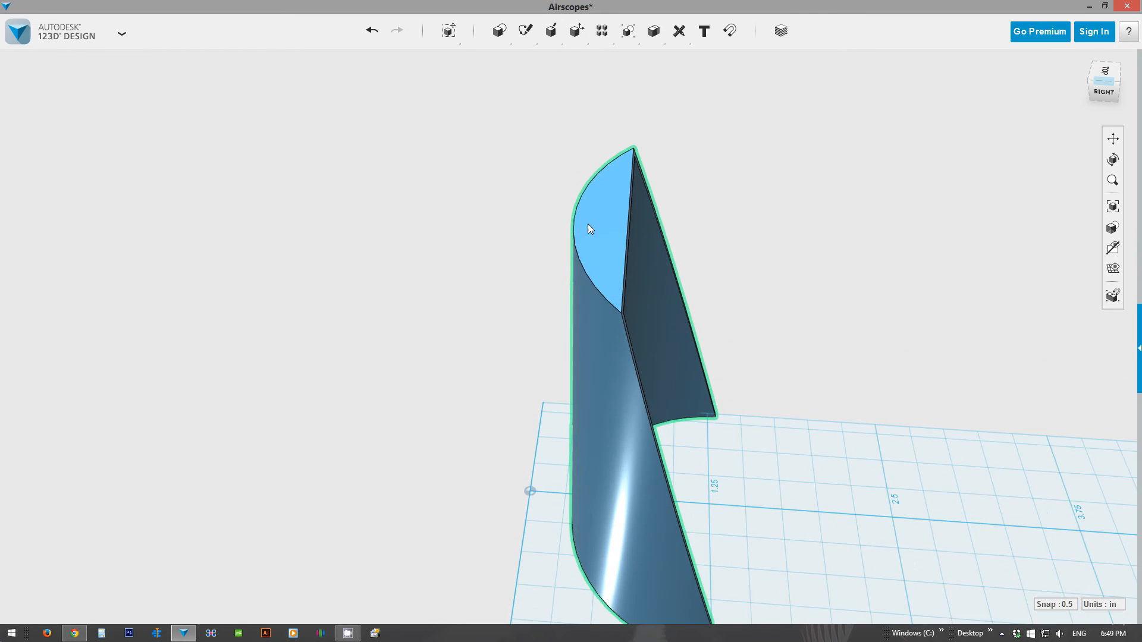
right_drag(592, 232, 533, 201)
click(549, 219)
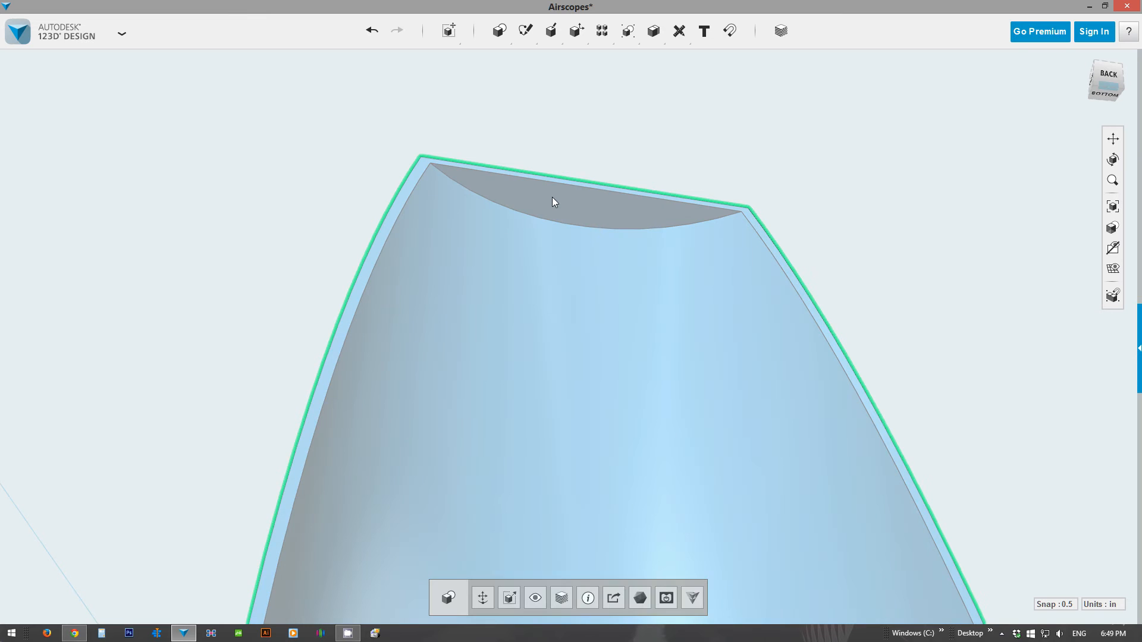
scroll(556, 196, up, 2)
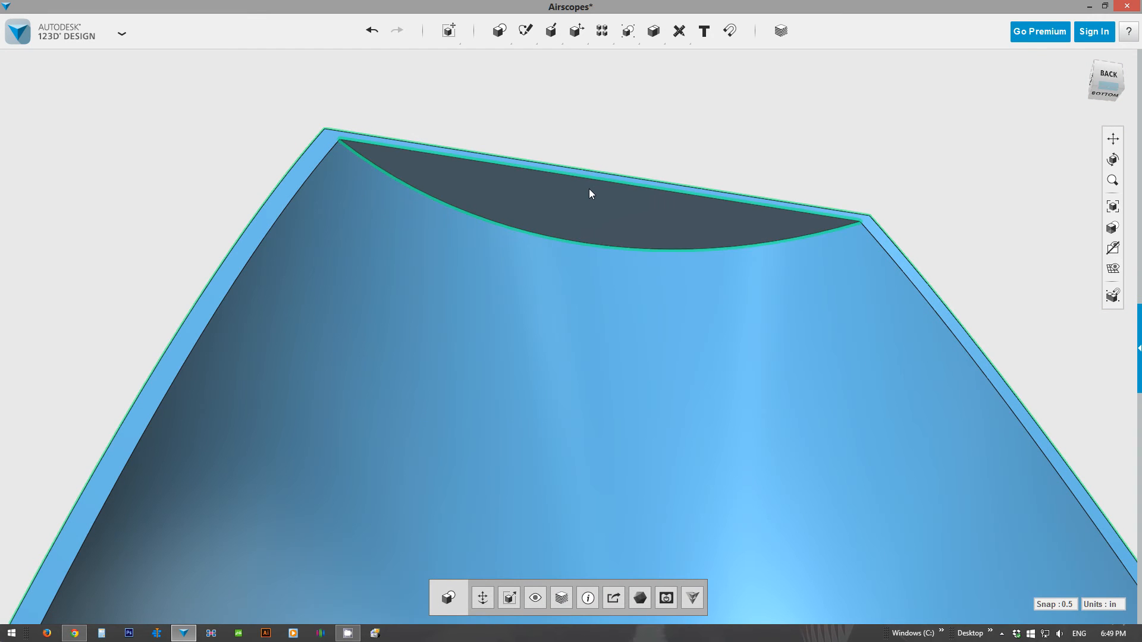
click(589, 188)
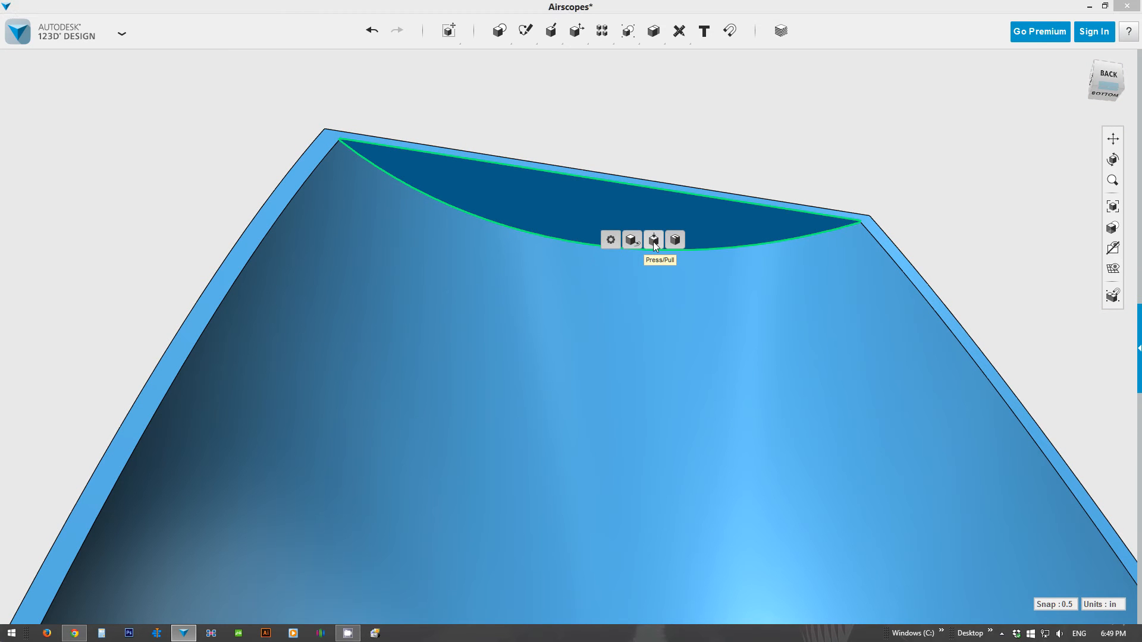
click(653, 240)
drag(594, 198, 593, 94)
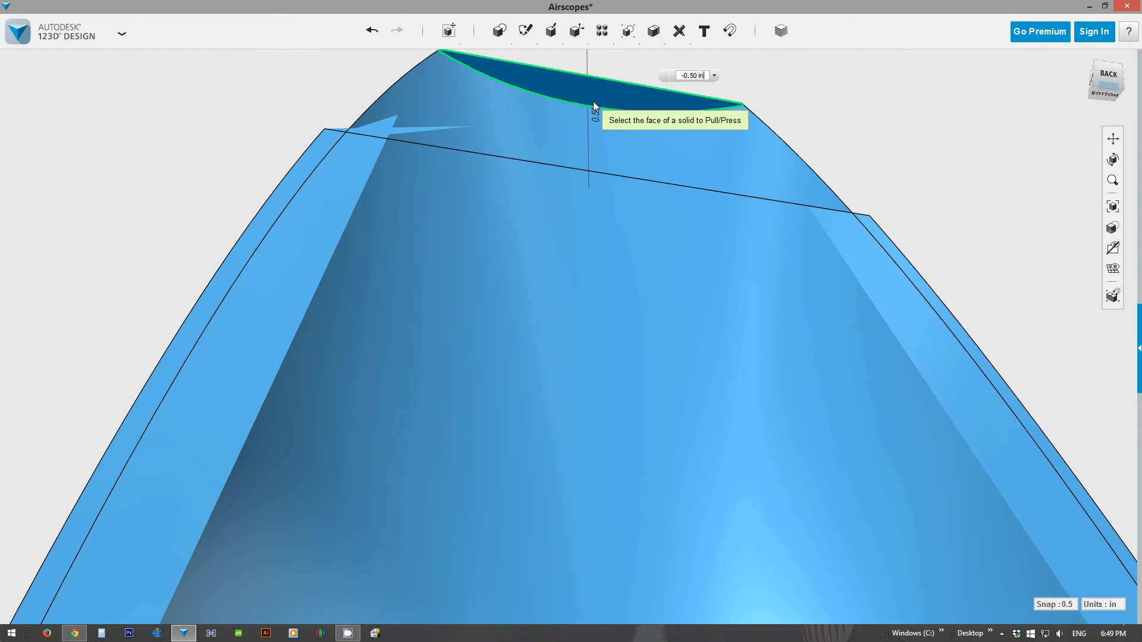
scroll(305, 255, down, 5)
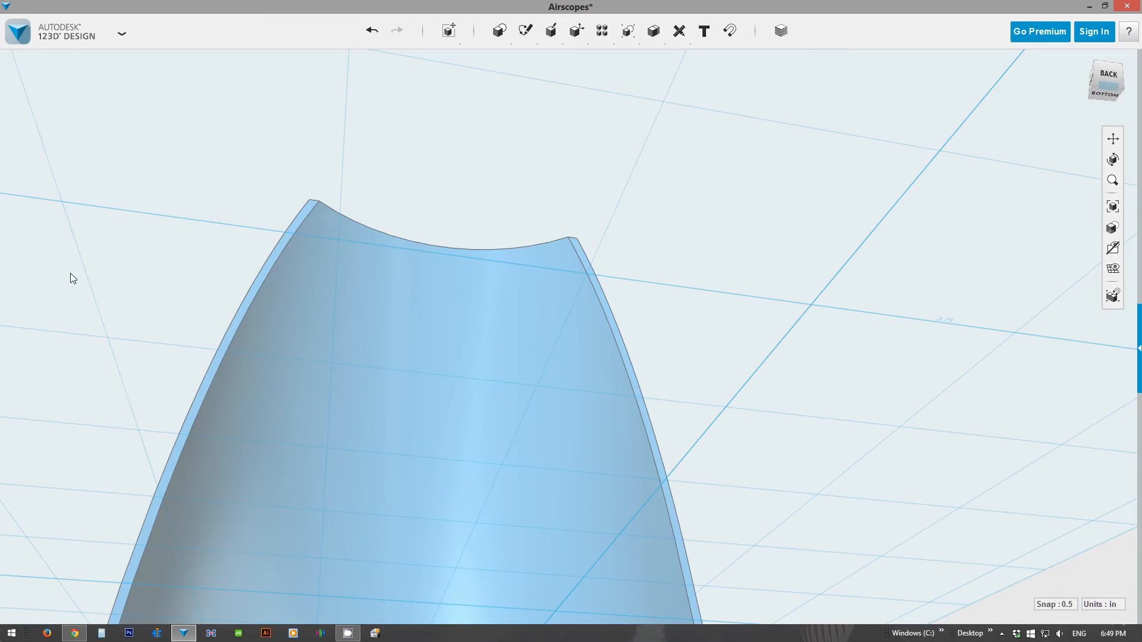
Save the Airscopes project with the scoop open at both ends.
right_drag(119, 298, 324, 458)
scroll(319, 479, down, 5)
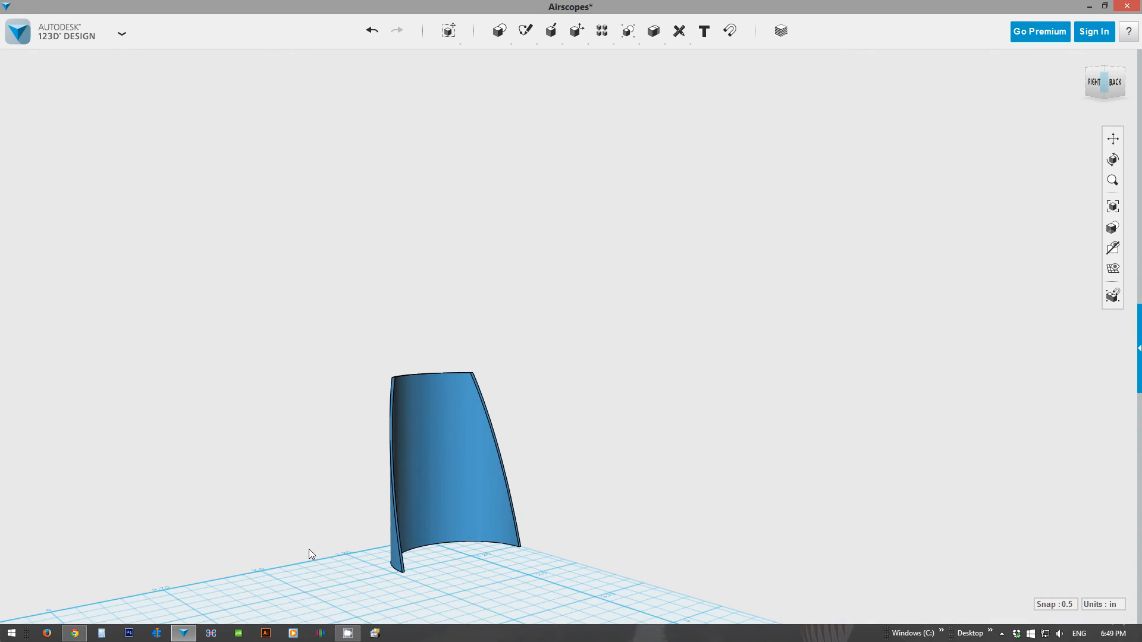
scroll(401, 395, down, 3)
right_drag(402, 387, 466, 399)
click(122, 34)
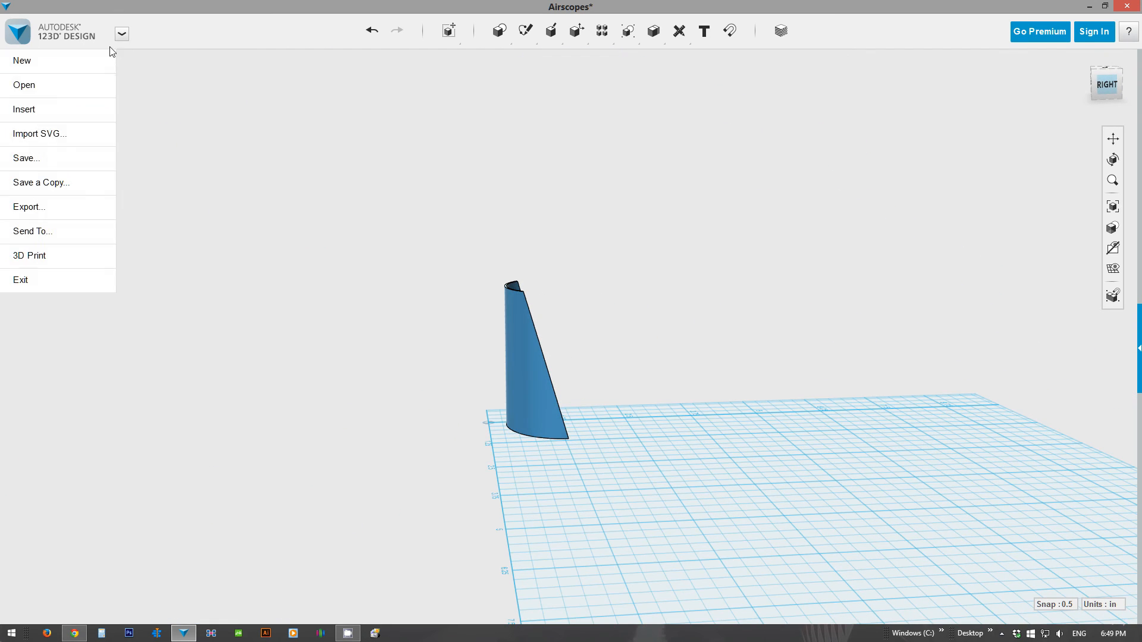
mouse_move(49, 164)
click(168, 184)
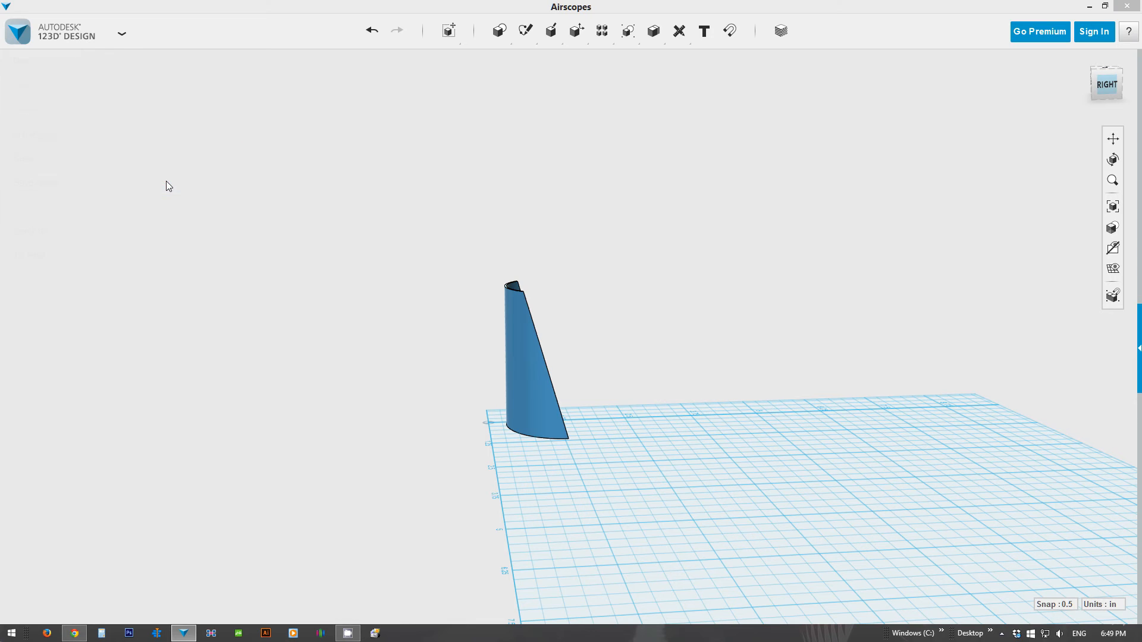
Start an STL export of the scoop with the mesh tessellation set to Fine.
click(63, 37)
mouse_move(47, 206)
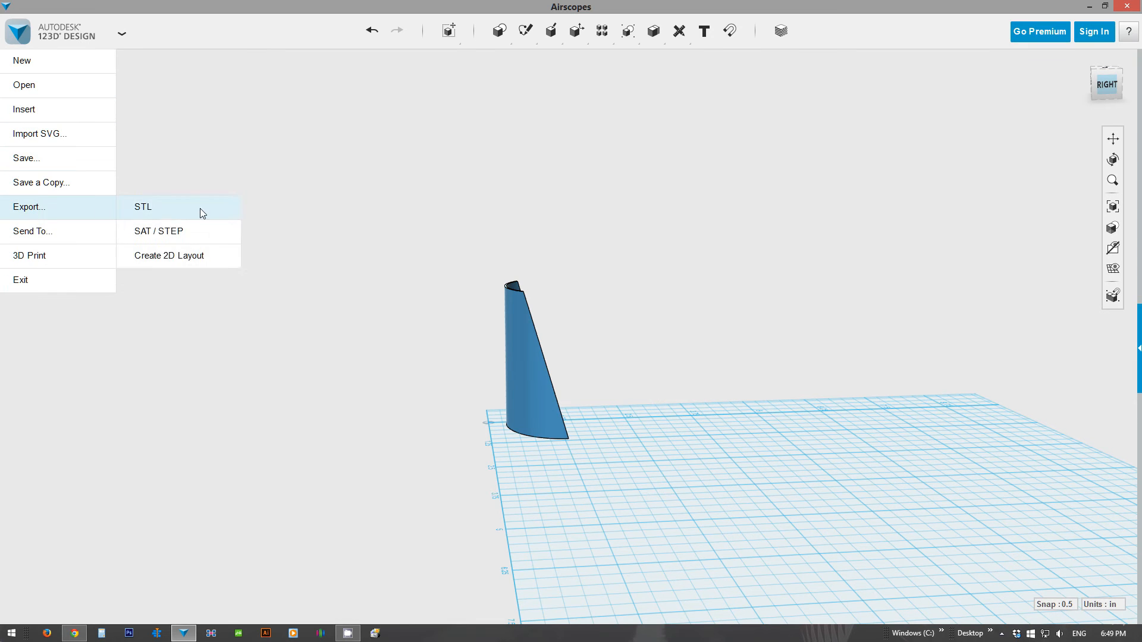
click(149, 208)
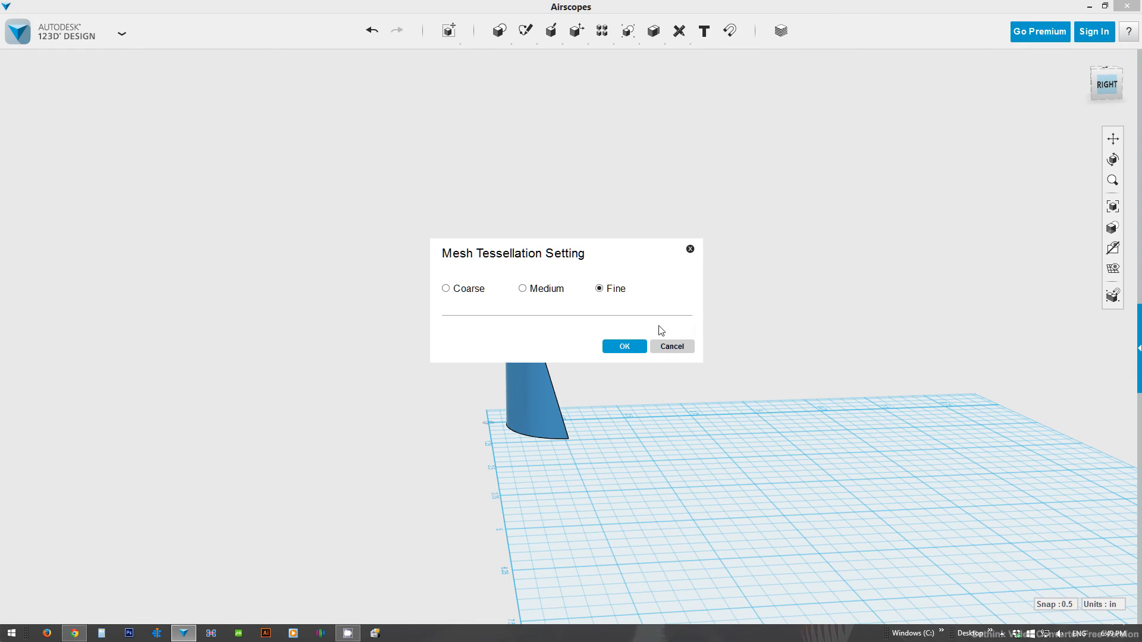
click(624, 346)
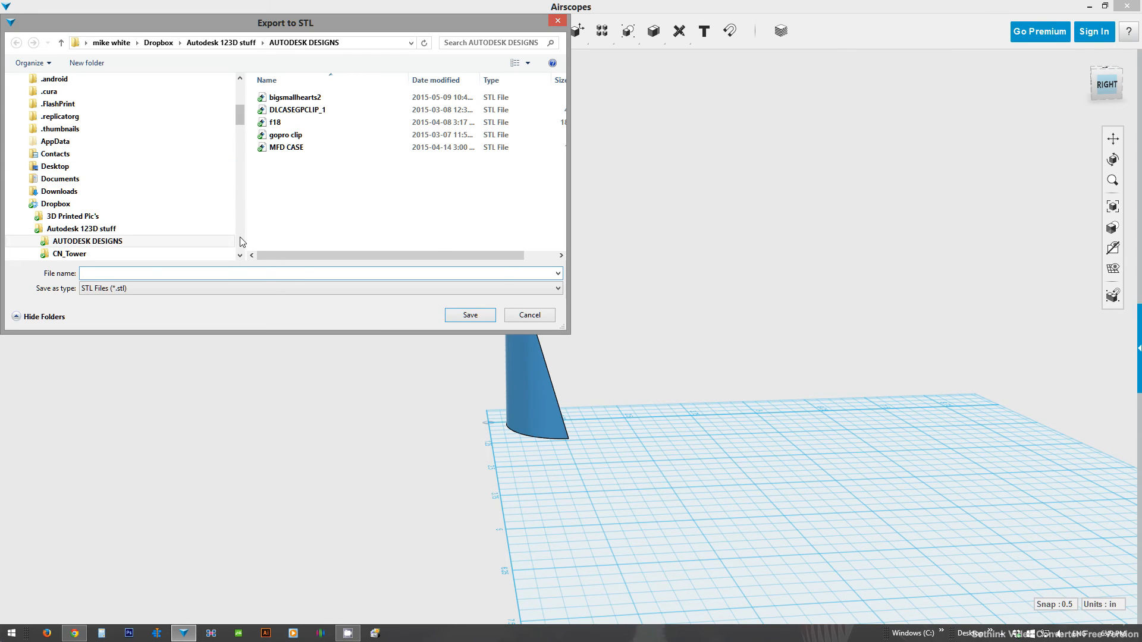
Save the STL as AirScope in the Autodesk 123D stuff folder in Dropbox.
click(109, 230)
click(306, 172)
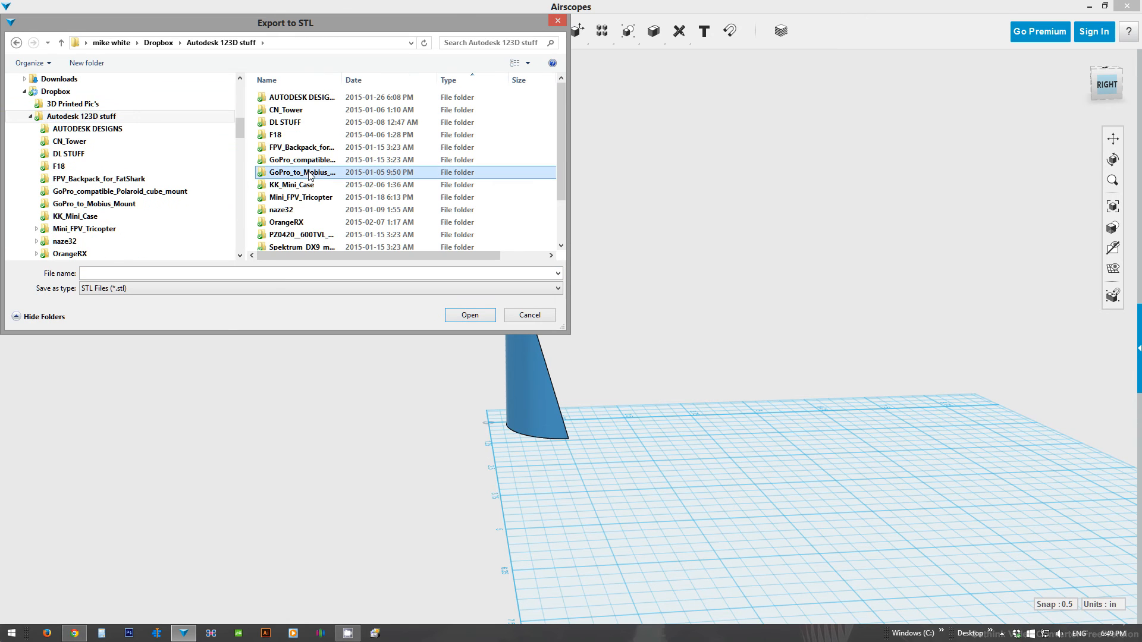
scroll(310, 176, down, 2)
click(343, 209)
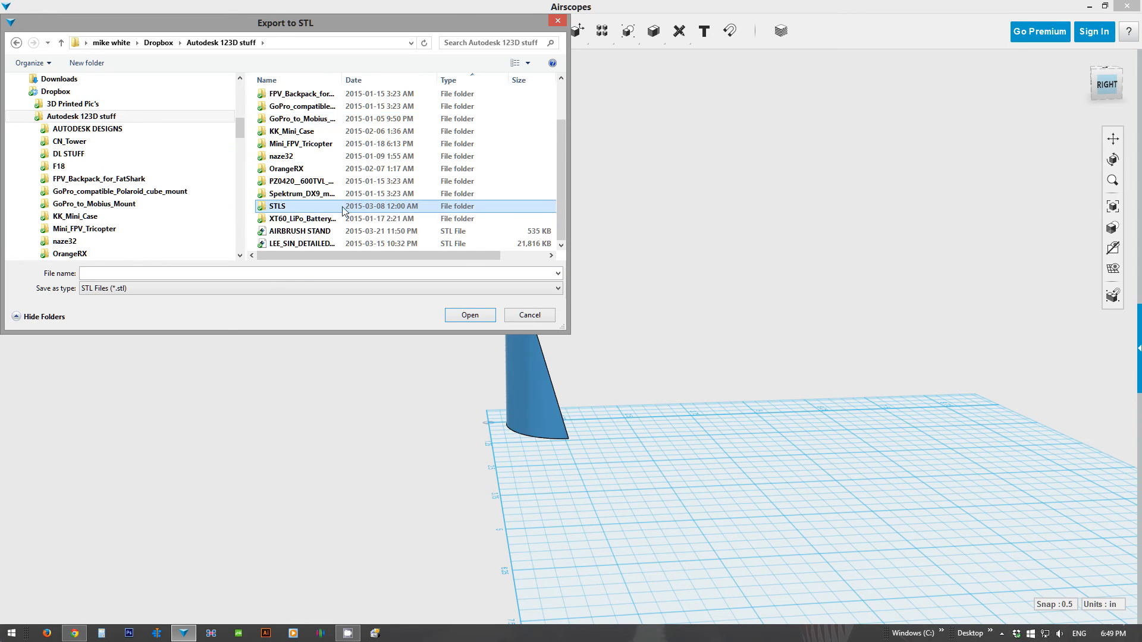
click(190, 273)
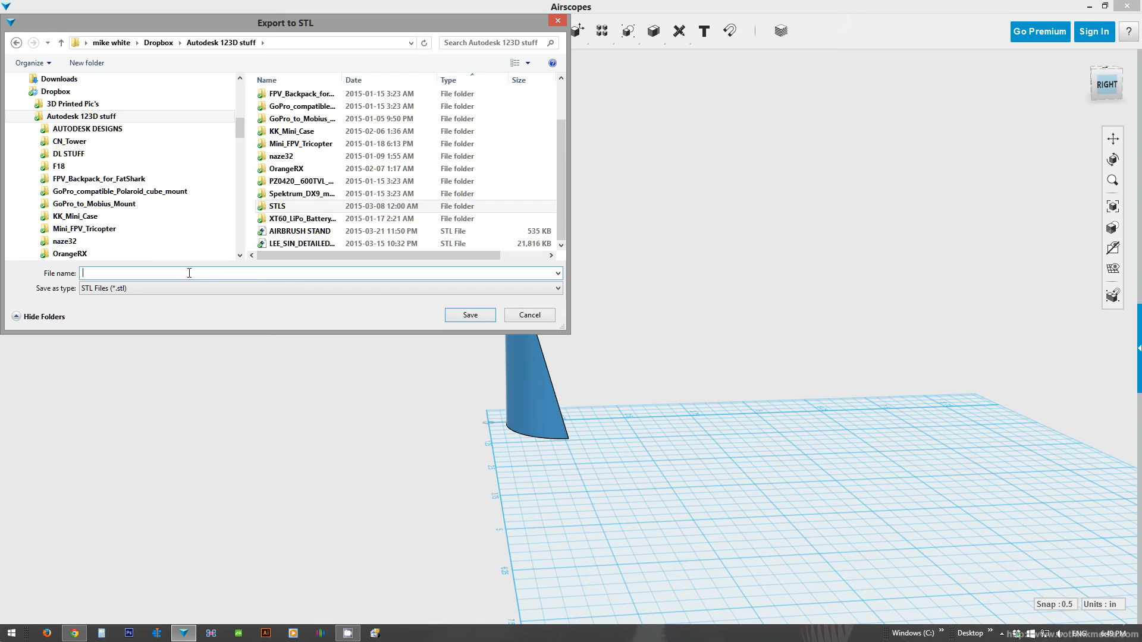
text(Air)
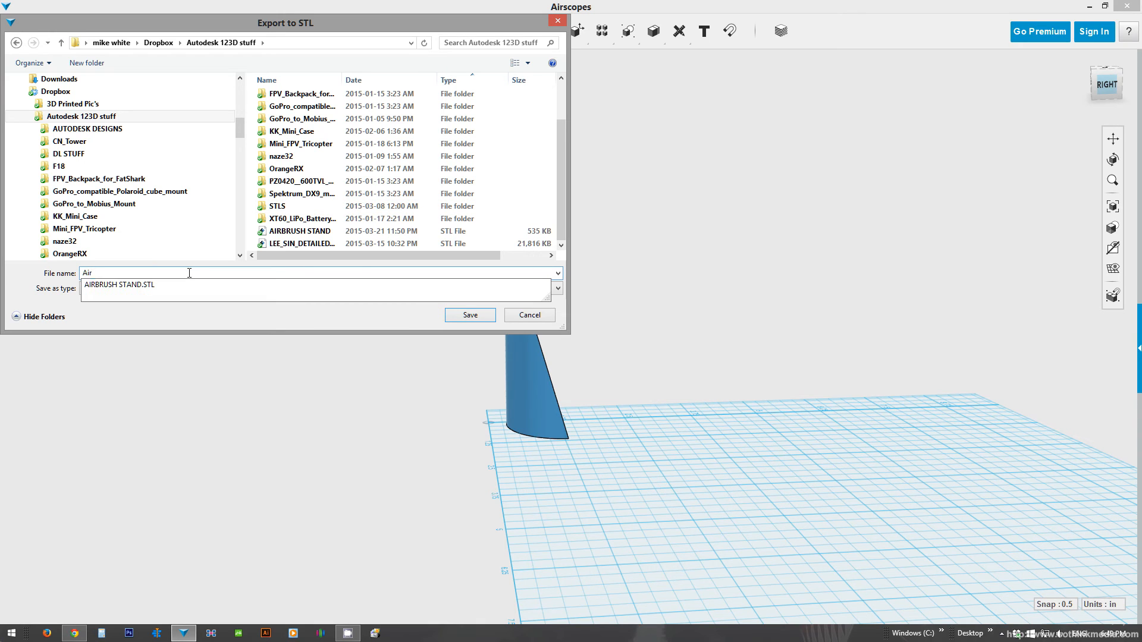
text(Scope)
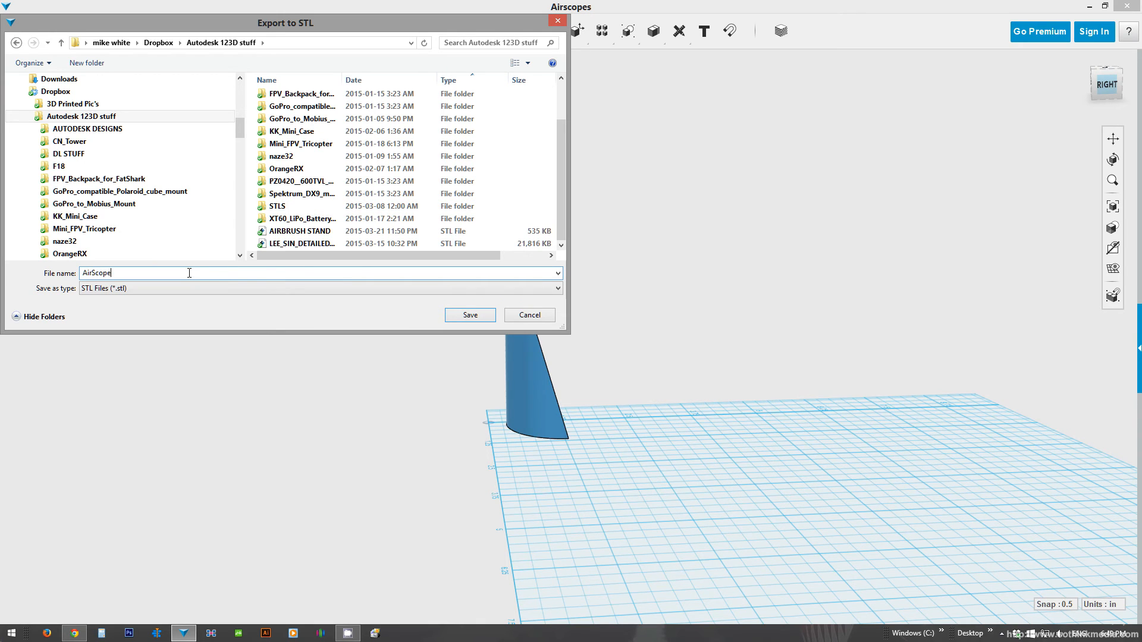
key(Return)
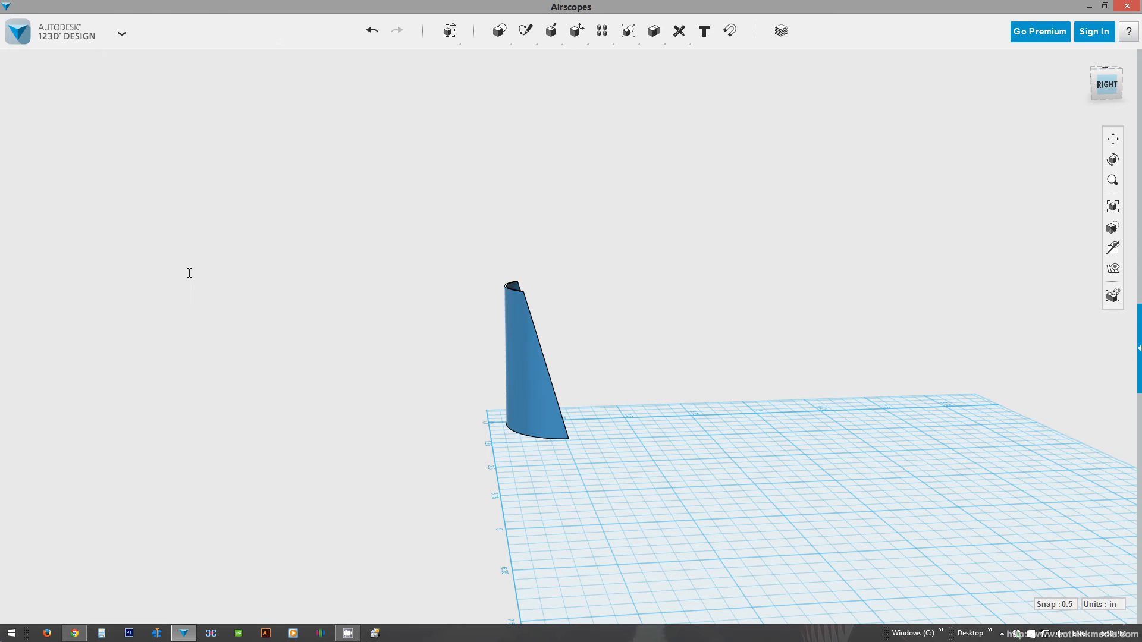
Switch to Simplify3D and remove the dji_antenna_fixed model from the build plate.
scroll(498, 394, down, 2)
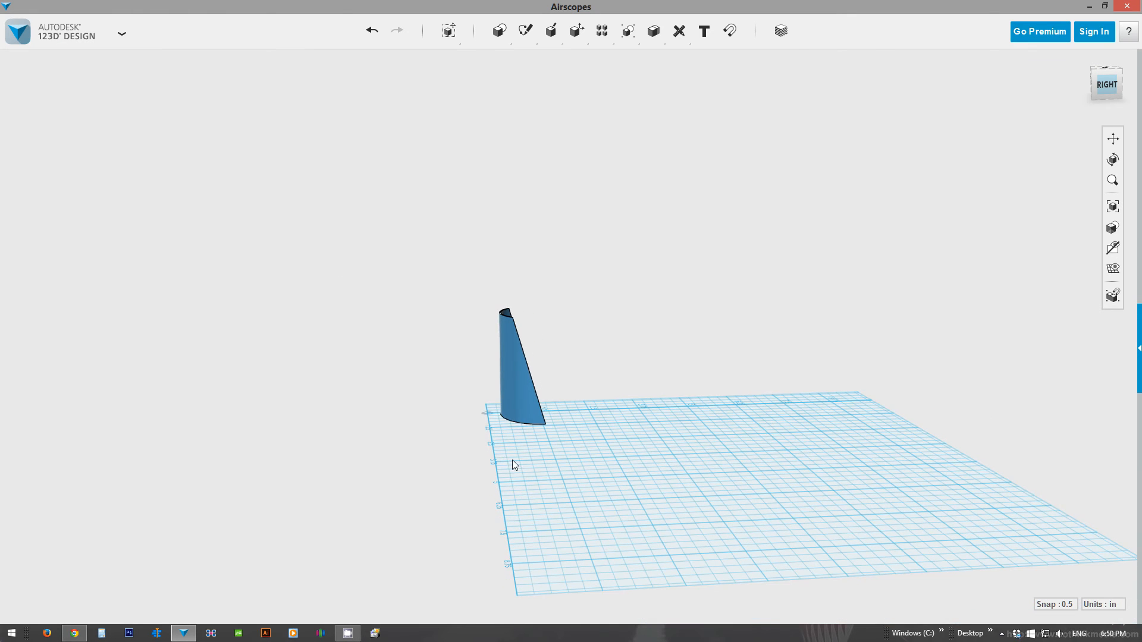
right_drag(509, 446, 385, 445)
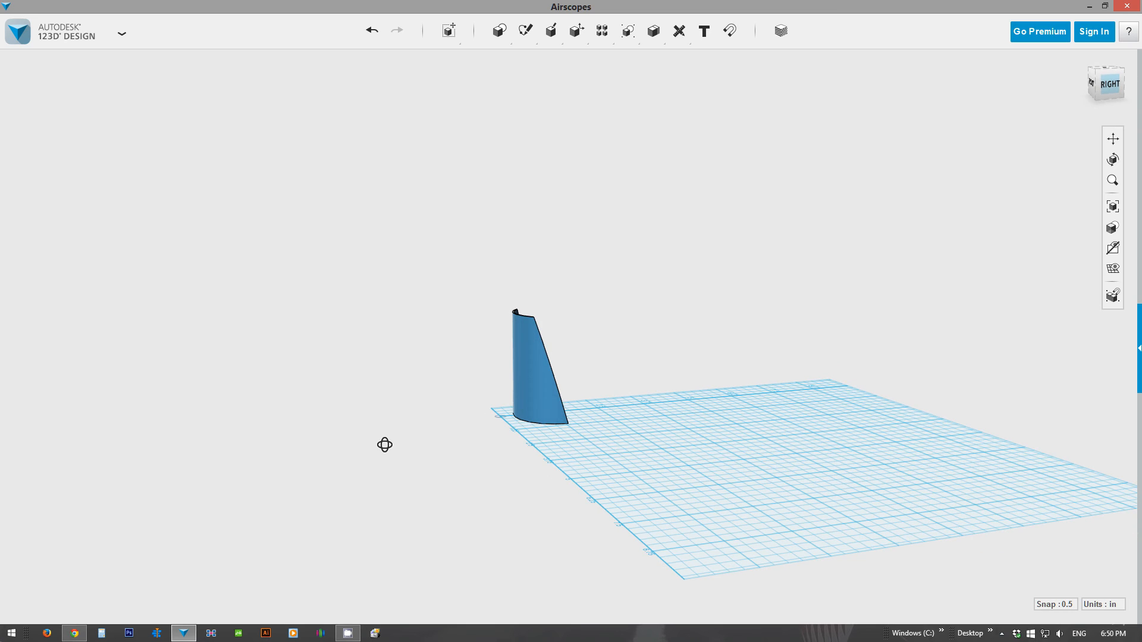
click(1090, 5)
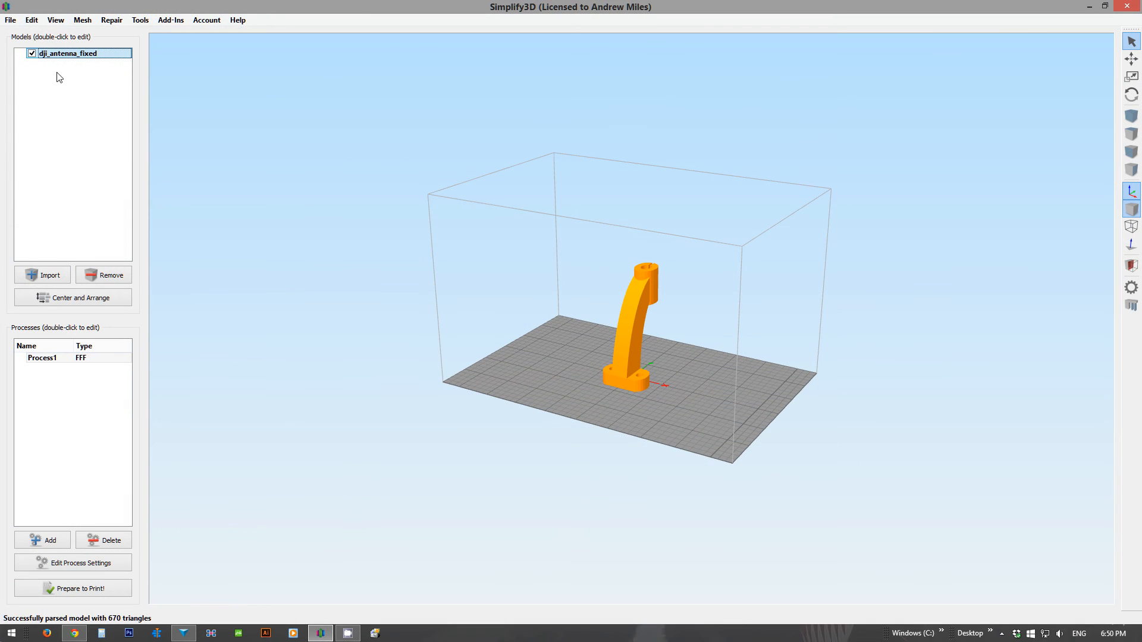
click(102, 276)
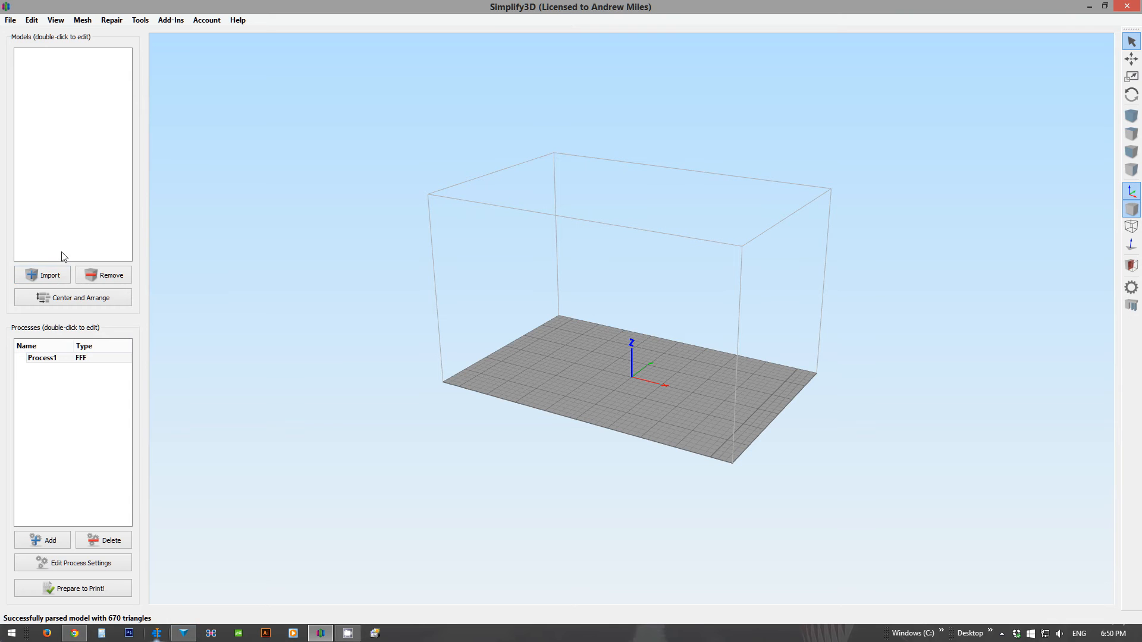
Import the AirScope STL from the Dropbox folder onto the empty build plate.
click(55, 278)
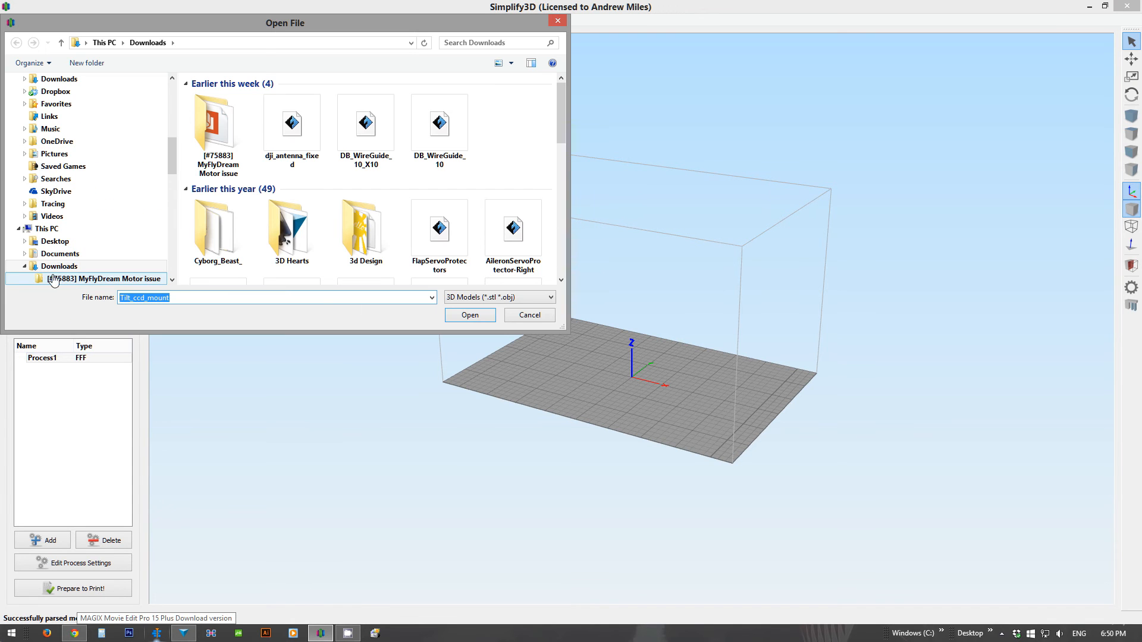
mouse_move(168, 159)
mouse_down()
mouse_move(172, 196)
mouse_move(174, 142)
mouse_up()
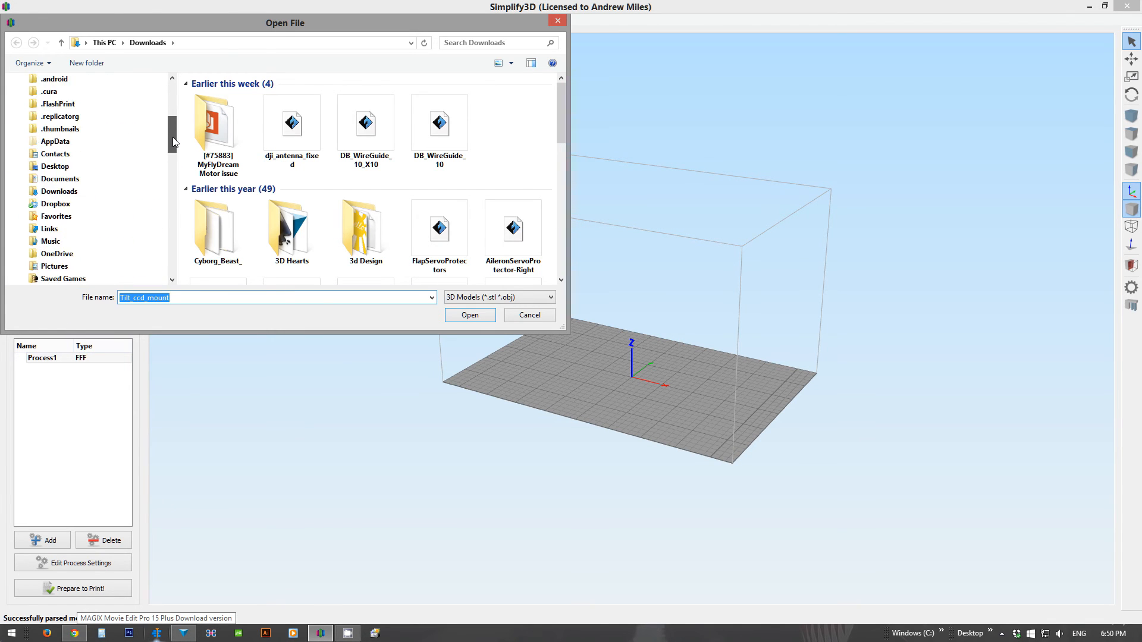
click(65, 203)
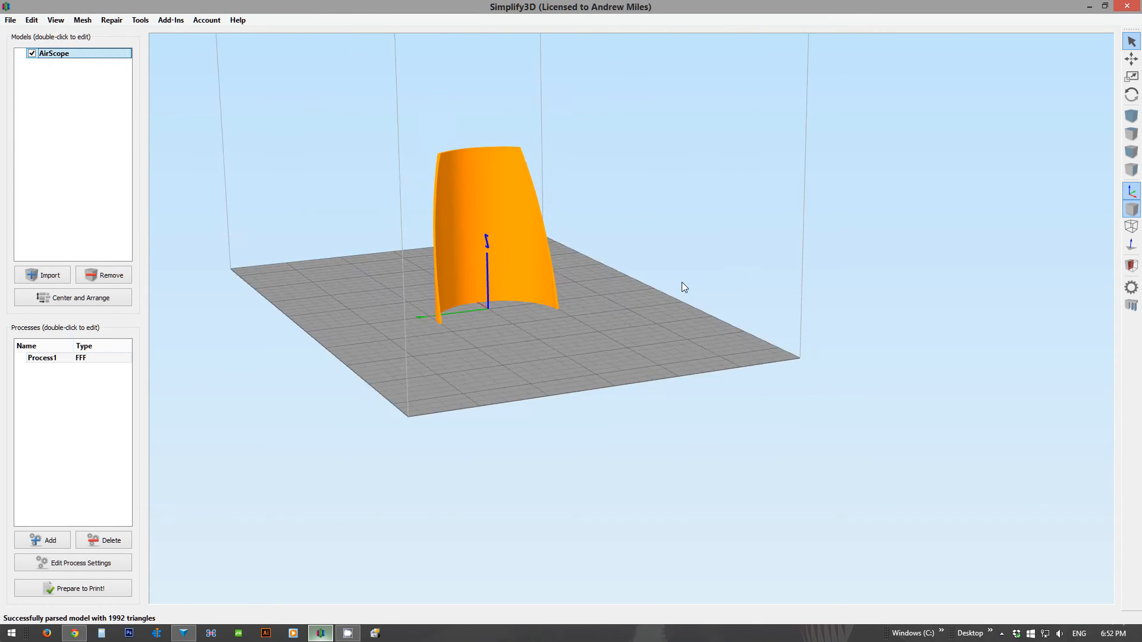
Duplicate the AirScope model on the build plate with two additional copies.
drag(682, 282, 623, 281)
double_click(500, 236)
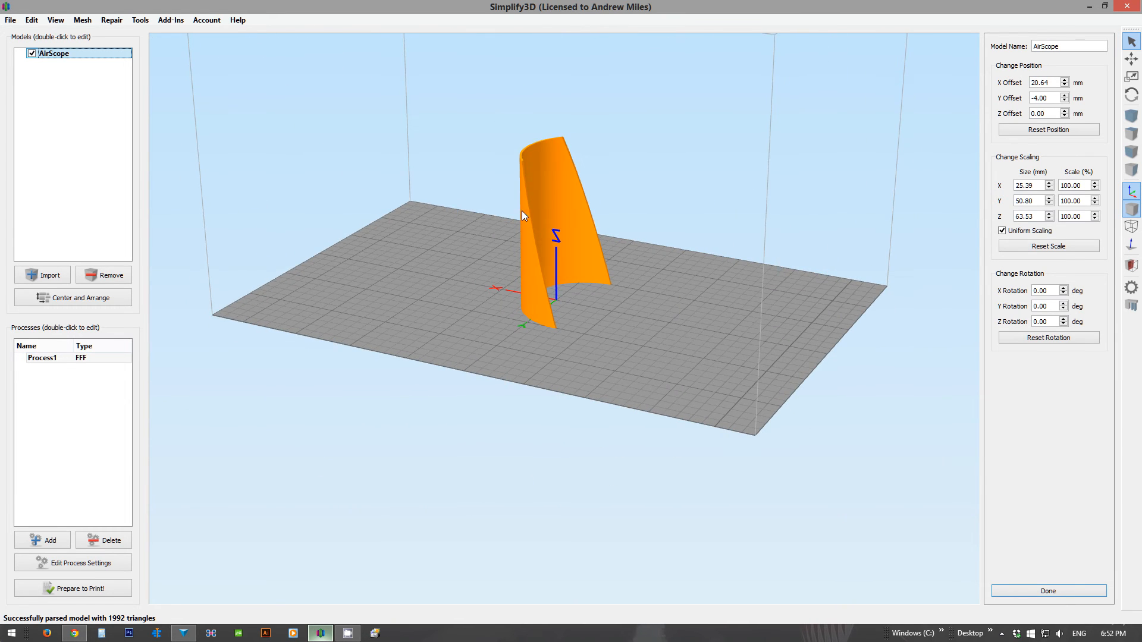
click(58, 21)
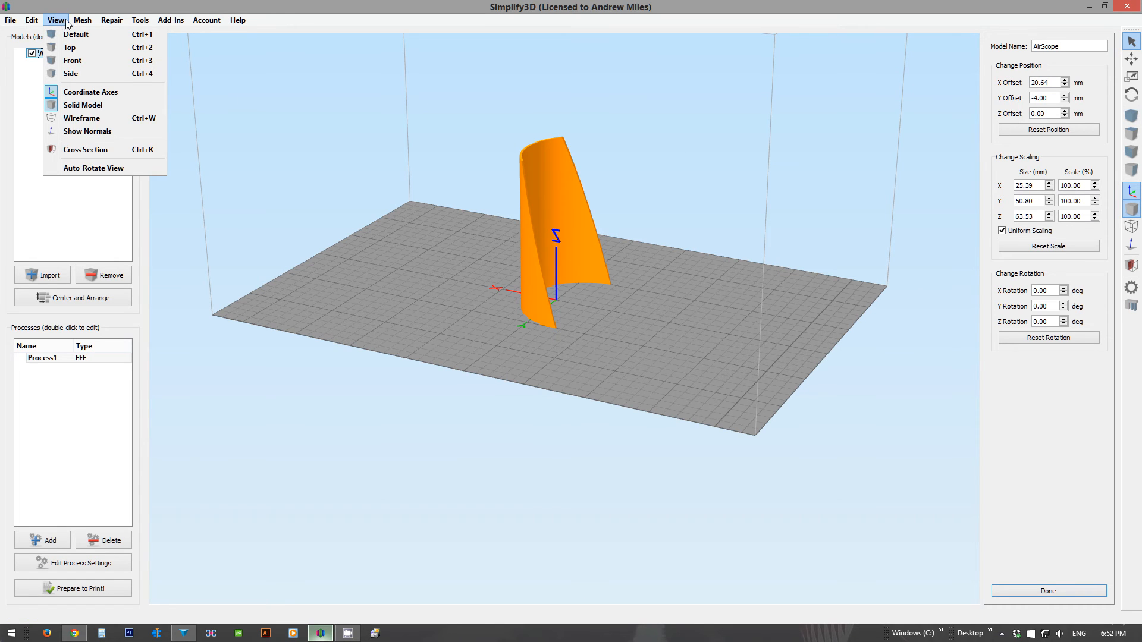
mouse_move(36, 22)
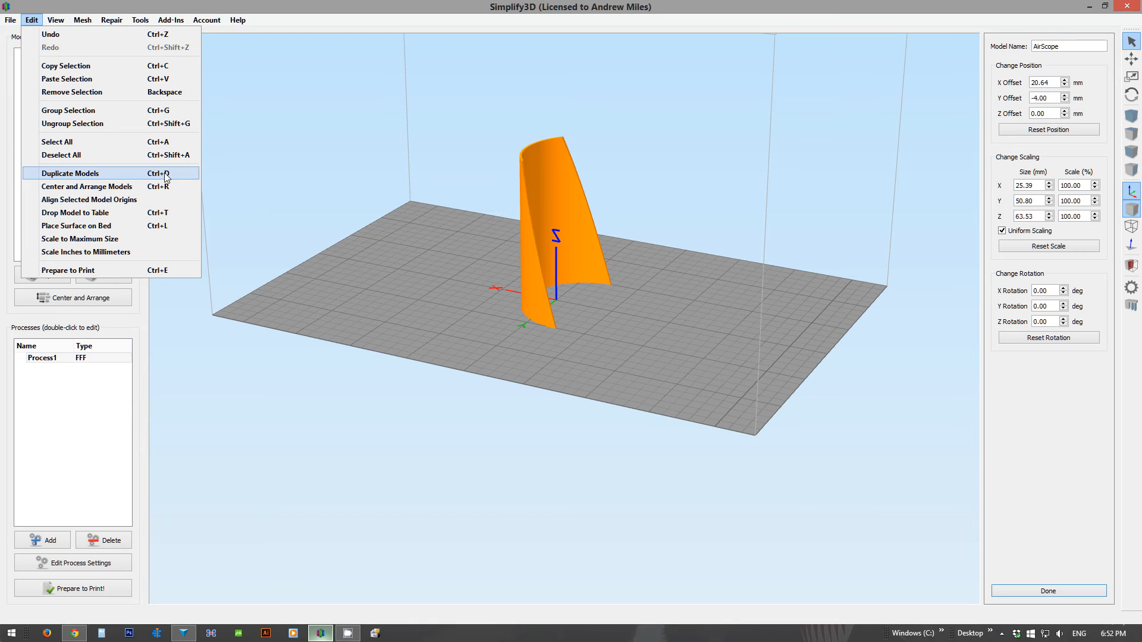
click(477, 253)
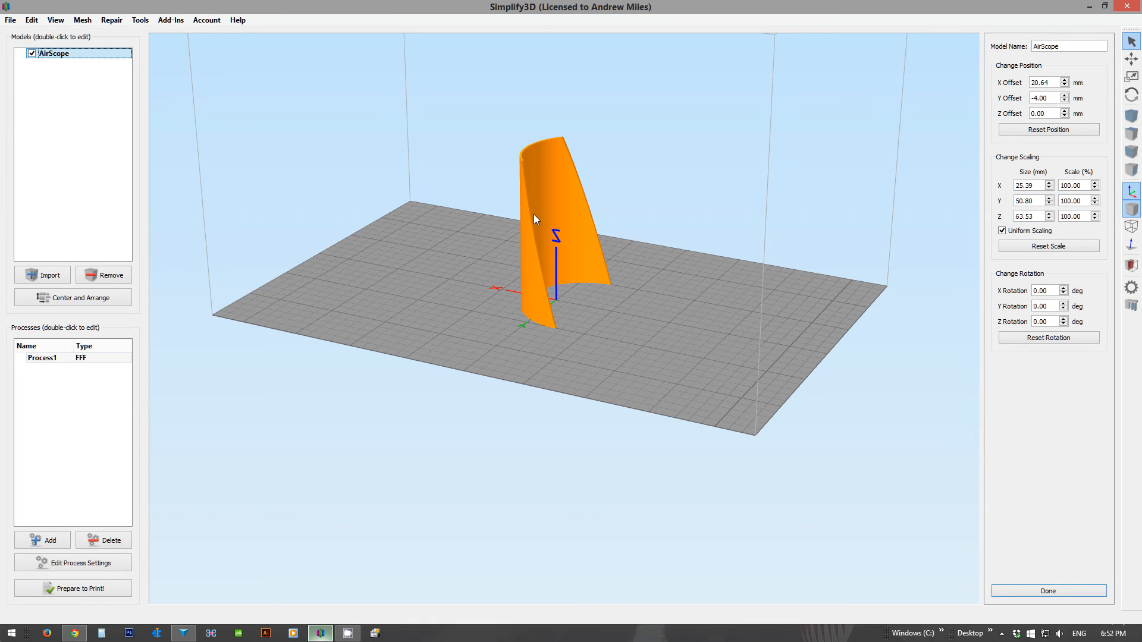
key(ctrl+d)
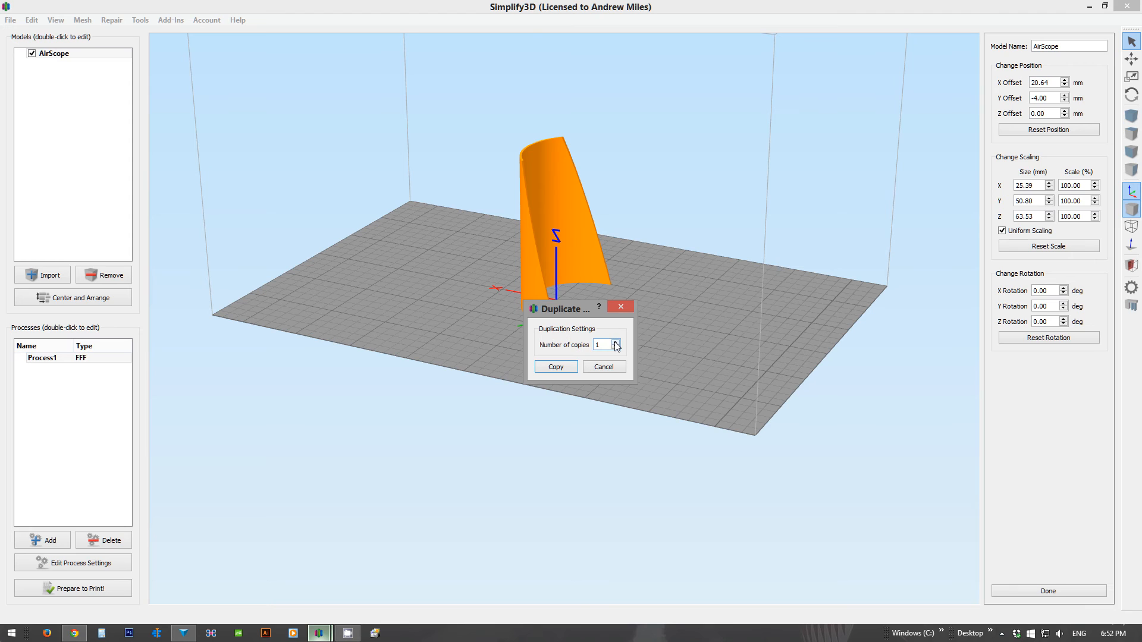
click(572, 366)
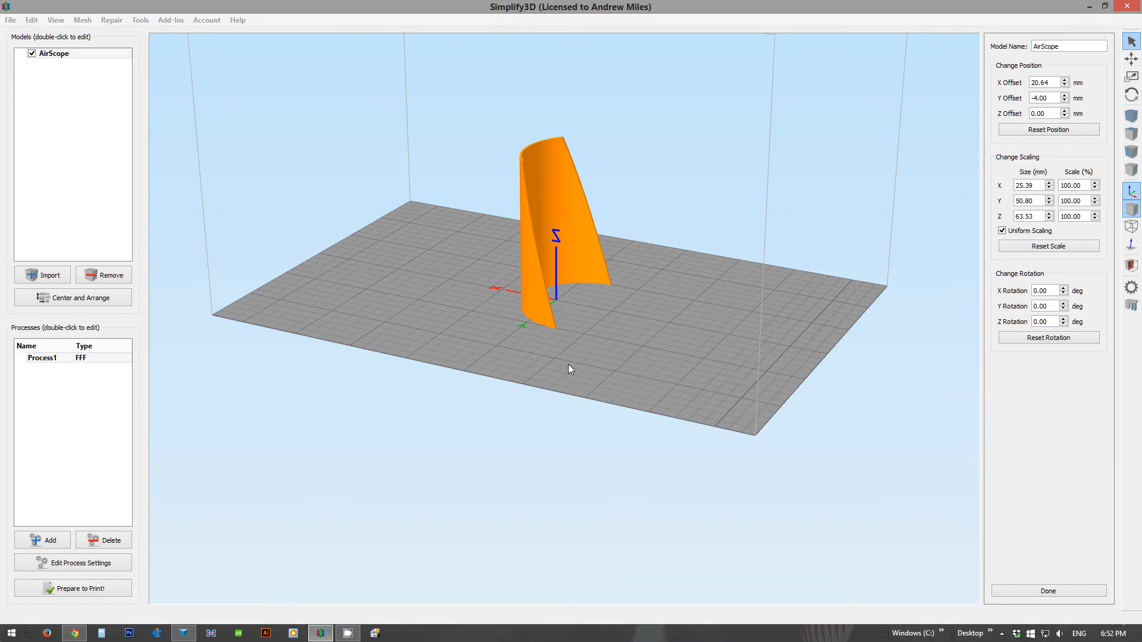
Delete the surplus scoop AirScope(3) from the build plate.
scroll(490, 321, up, 3)
drag(490, 319, 627, 284)
click(626, 283)
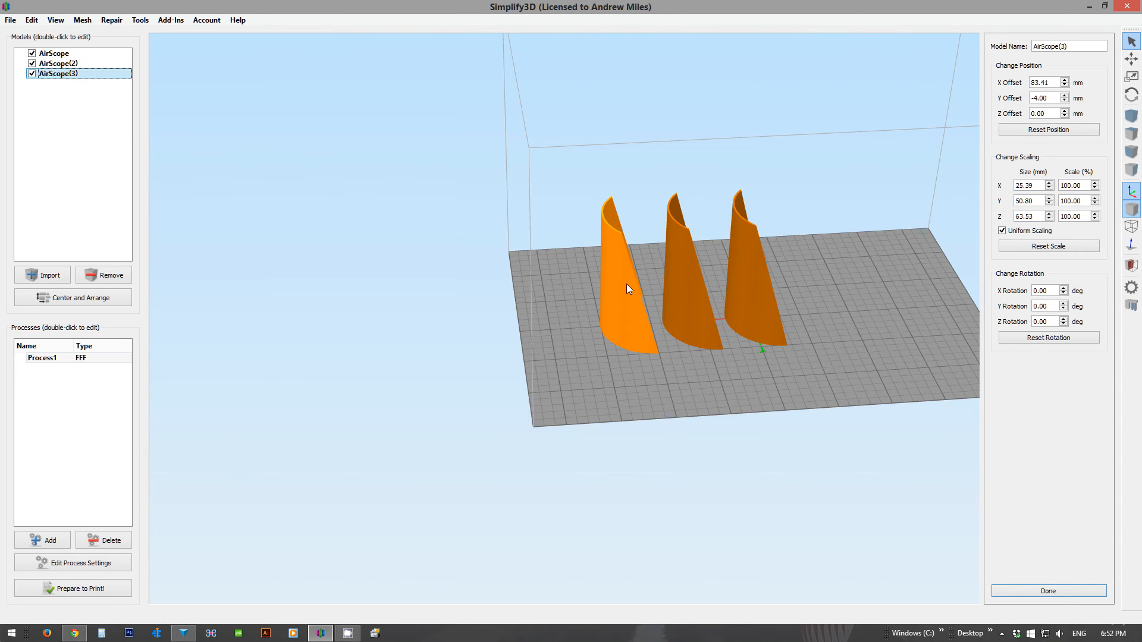
key(Delete)
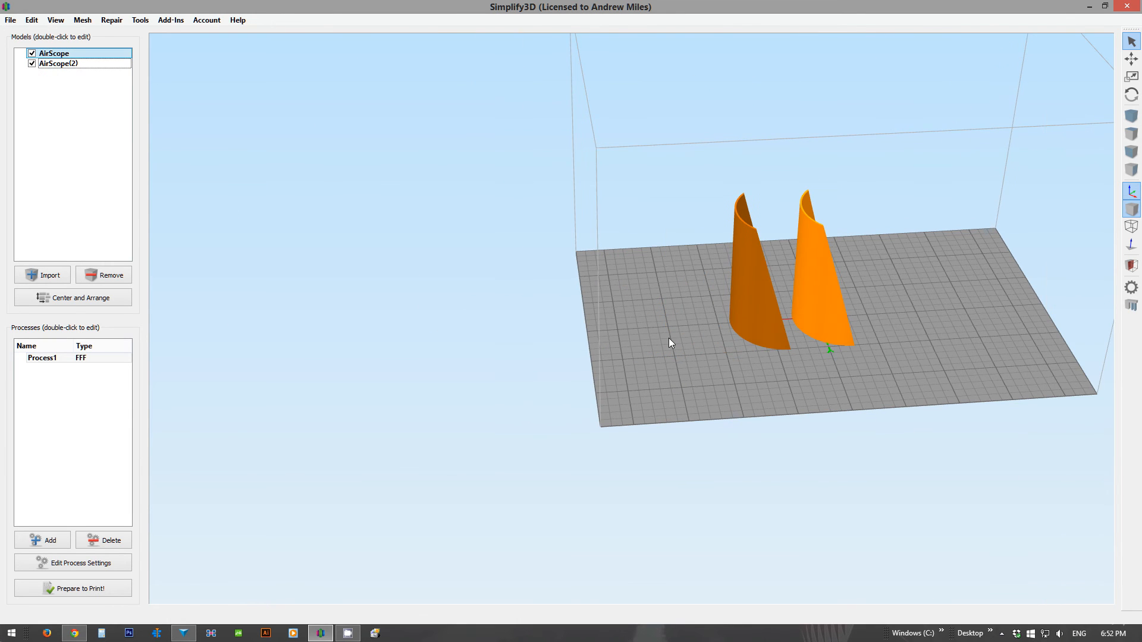
right_drag(668, 342, 618, 340)
drag(704, 379, 741, 334)
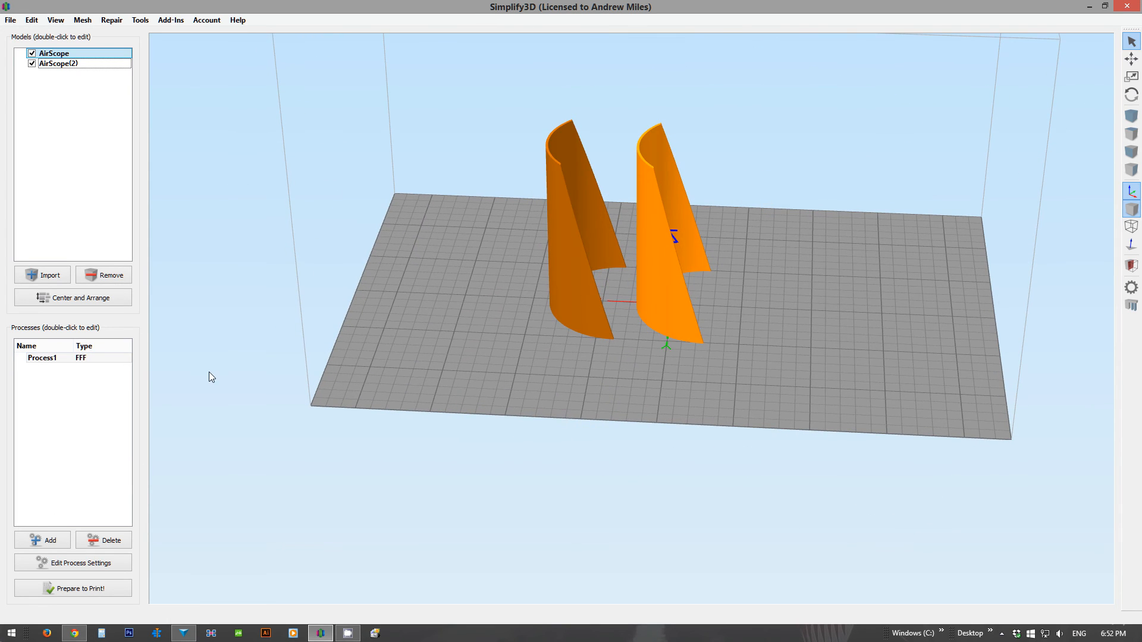
Open the Process1 settings and review the left extruder, layer, skirt and infill parameters.
double_click(64, 359)
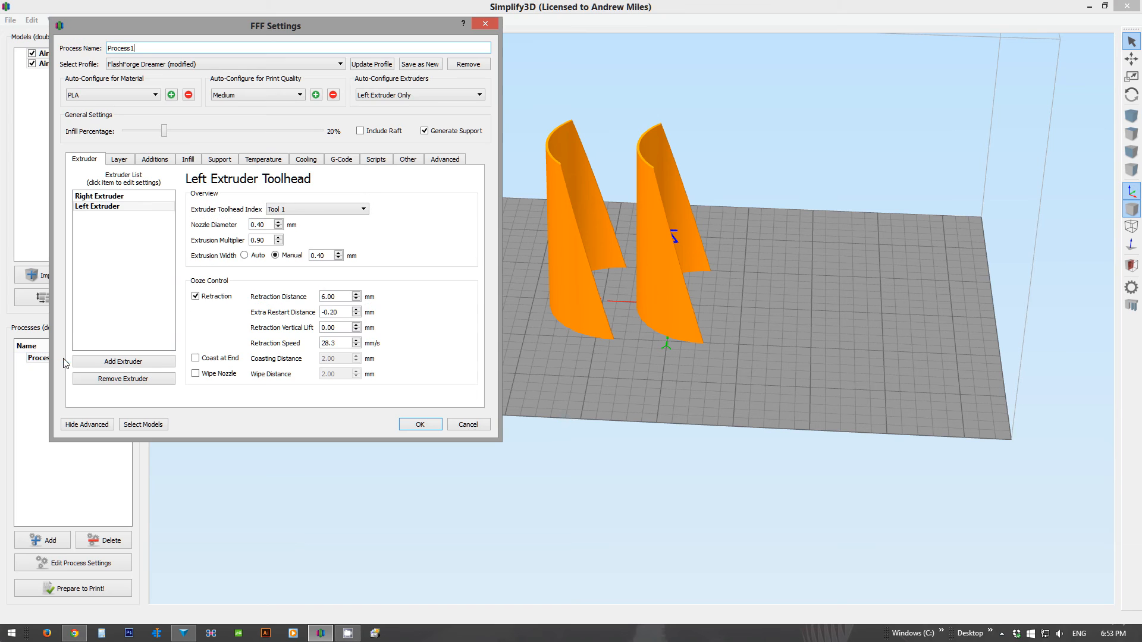
click(100, 206)
click(119, 159)
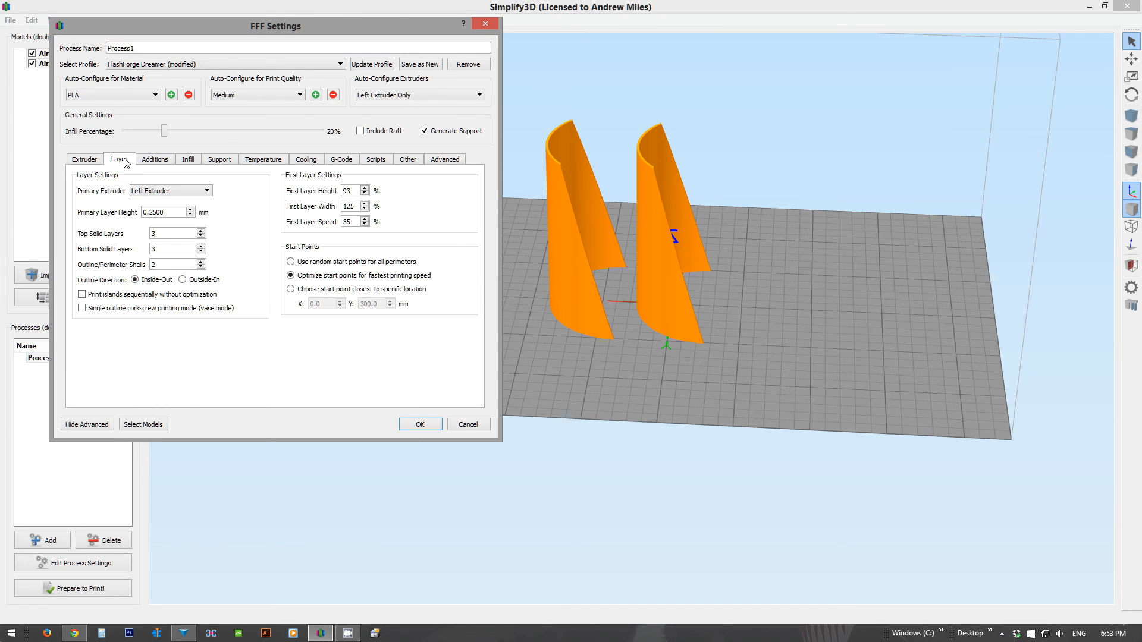
click(190, 215)
click(190, 214)
click(153, 161)
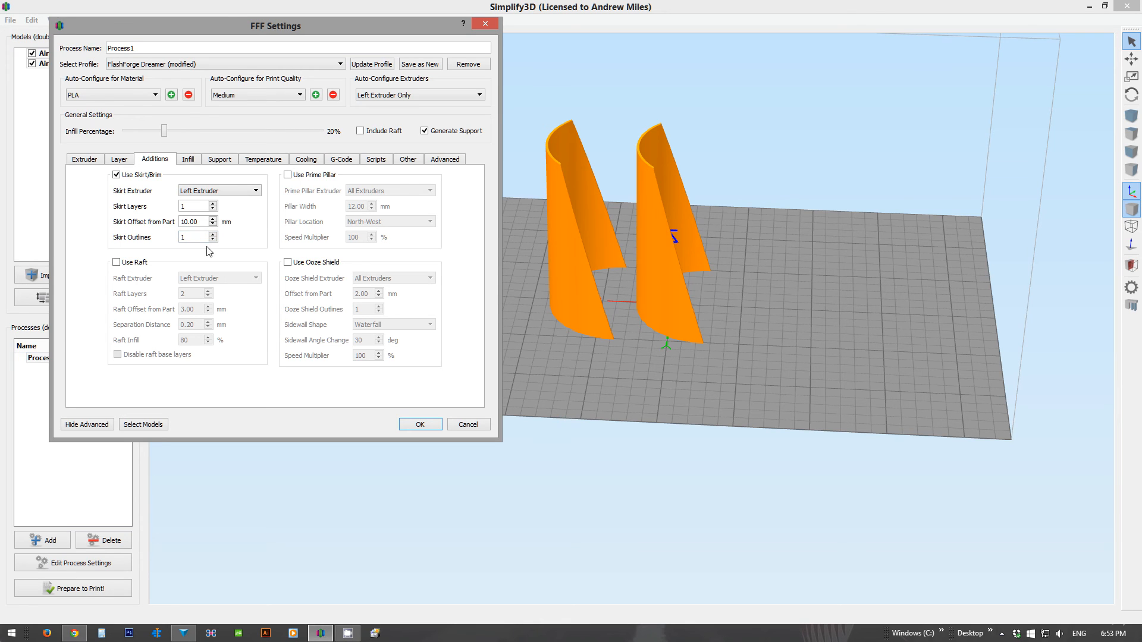
click(184, 161)
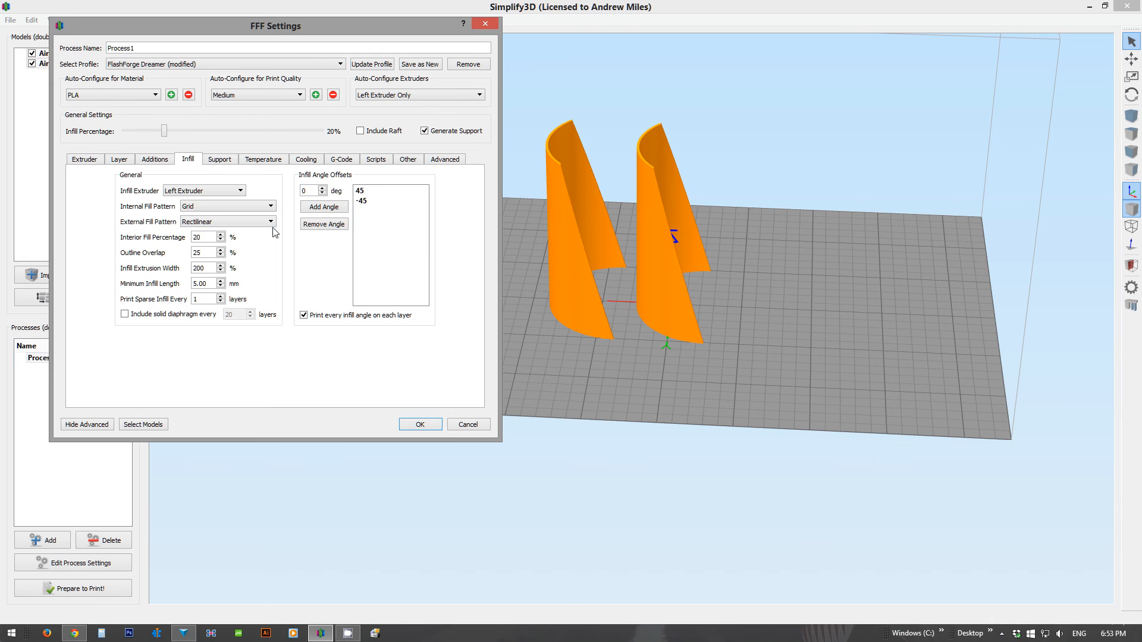
Turn off support material generation in Process1 and accept the settings after reviewing the temperature, cooling, G-code, script and speed options.
click(219, 160)
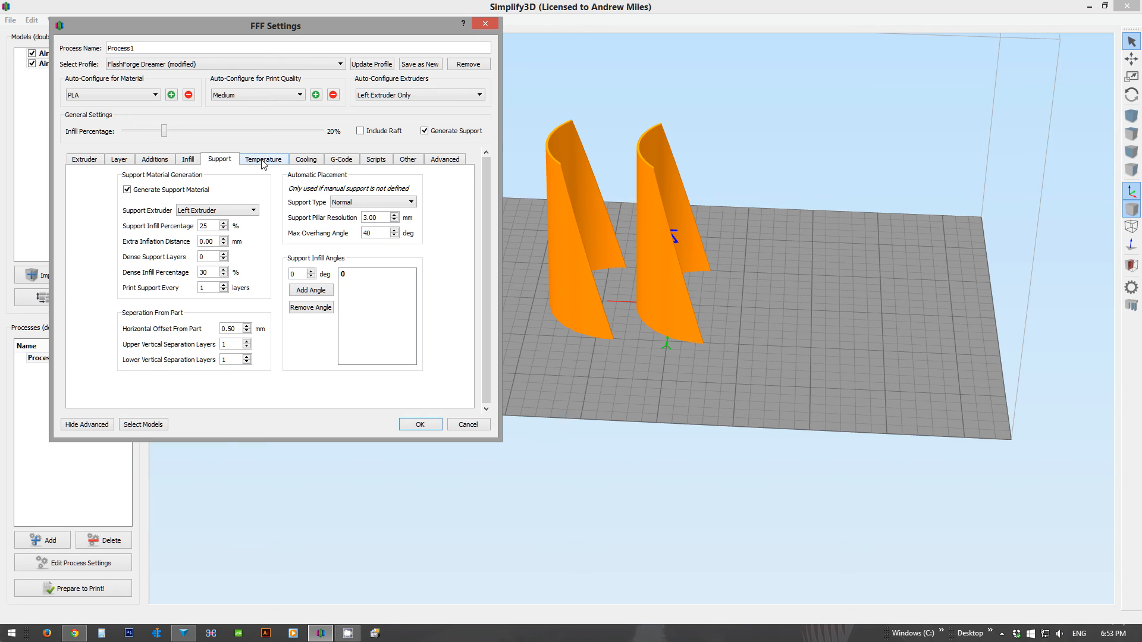
click(127, 189)
click(267, 164)
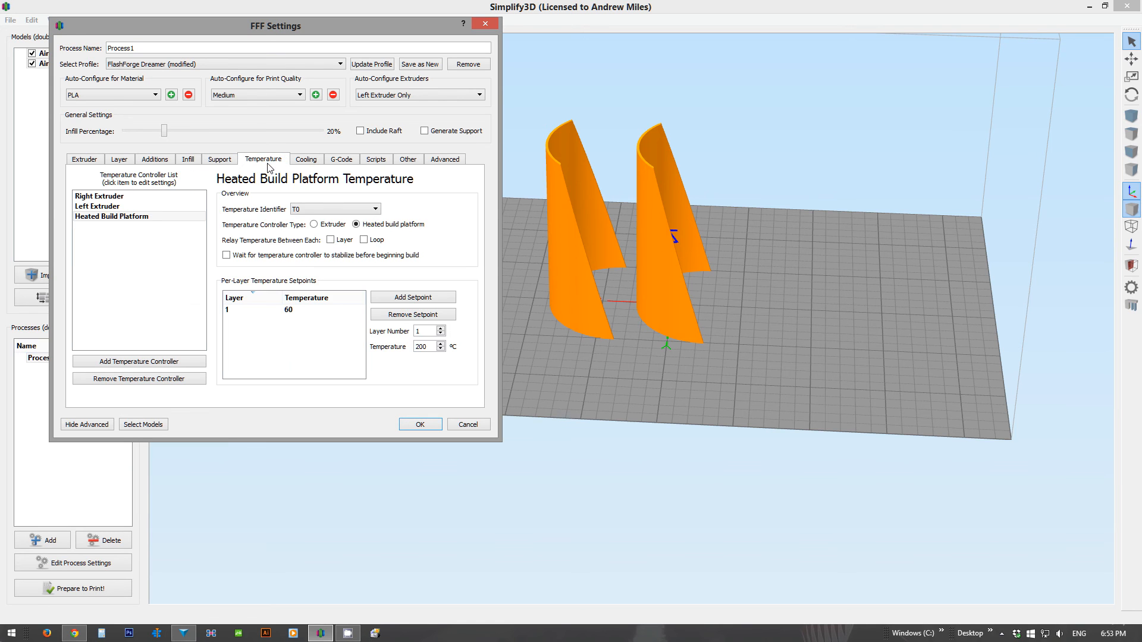
click(116, 206)
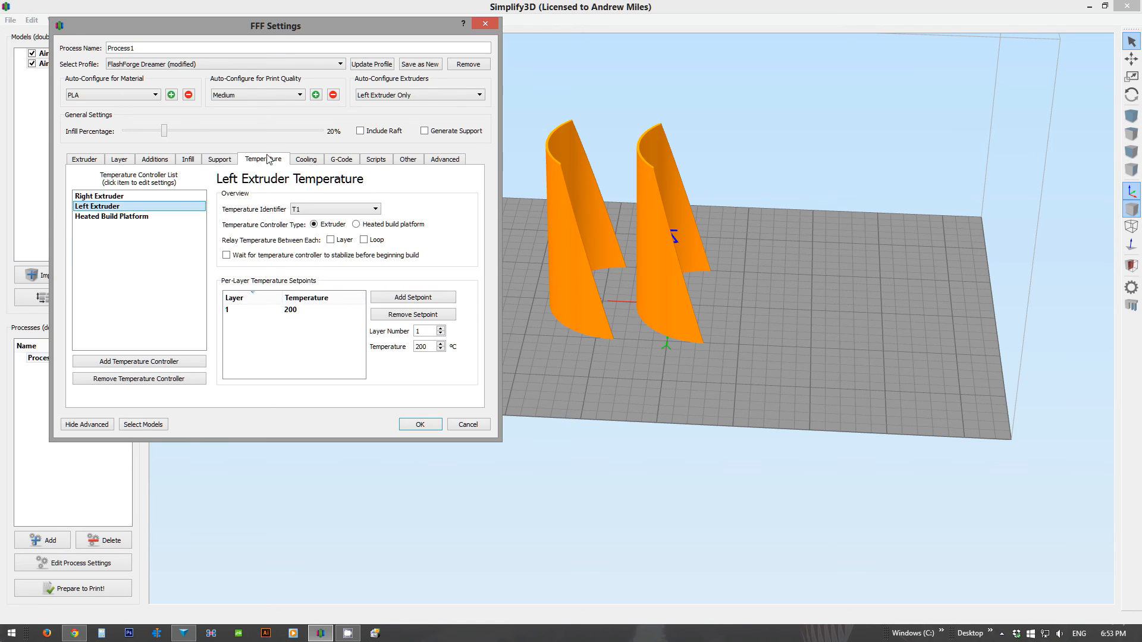
click(305, 160)
click(343, 159)
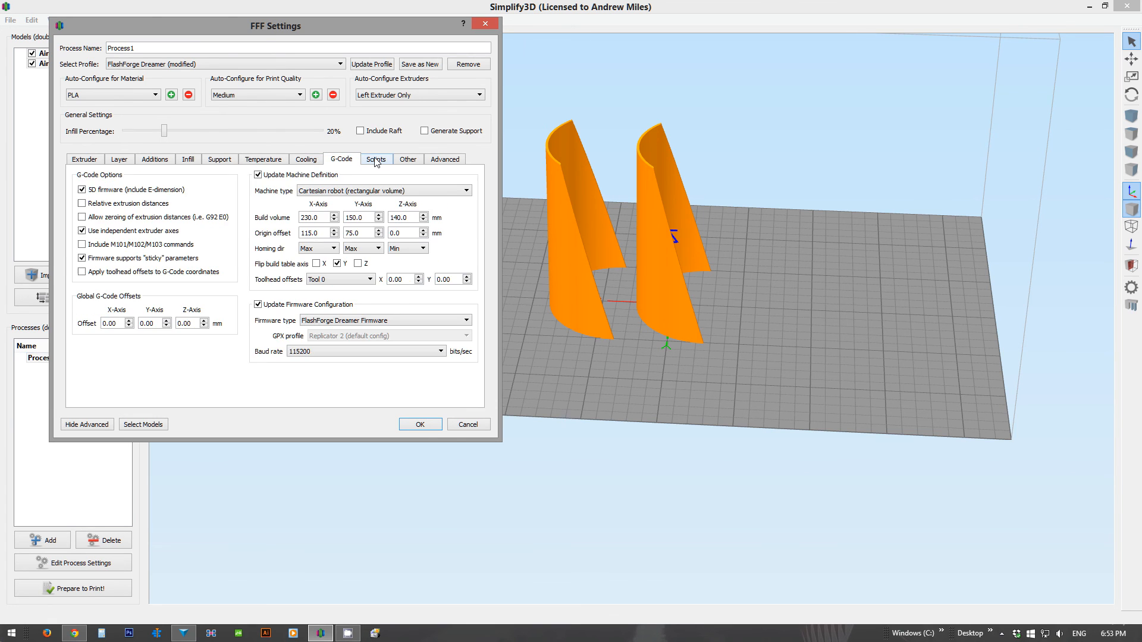
click(376, 159)
click(406, 161)
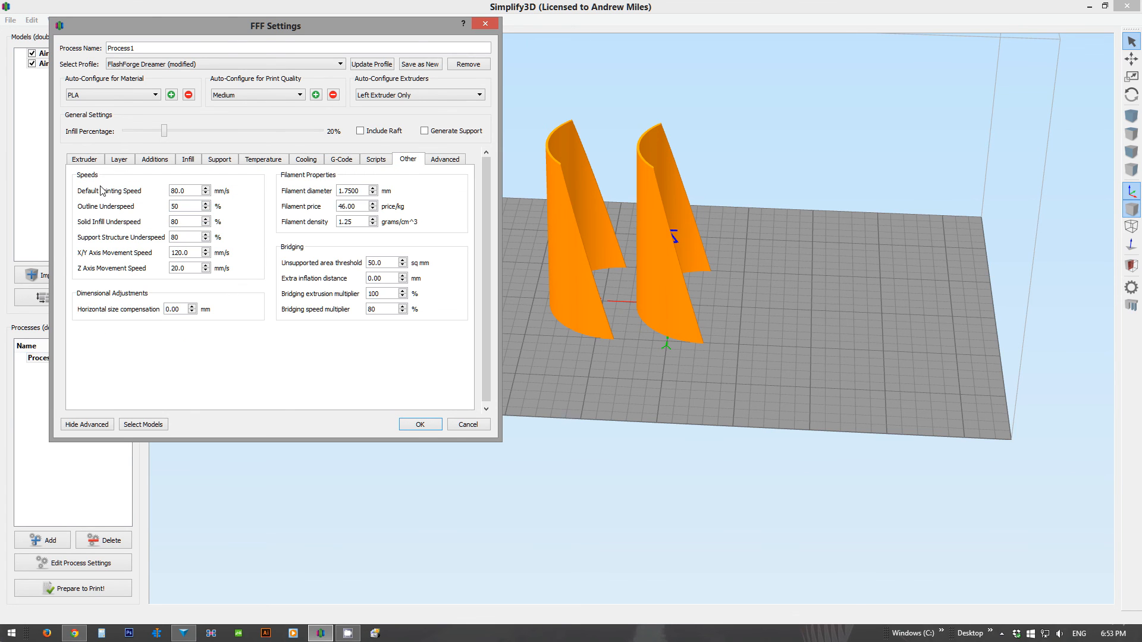
click(420, 424)
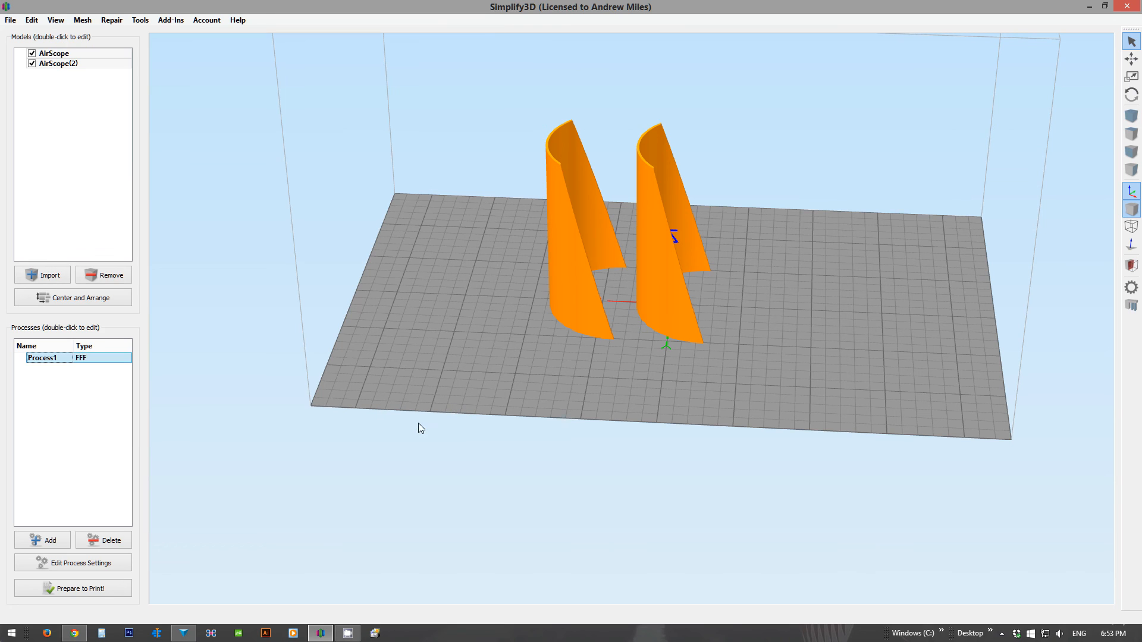
Prepare both scoops for printing and inspect the generated toolpaths from different angles.
click(118, 592)
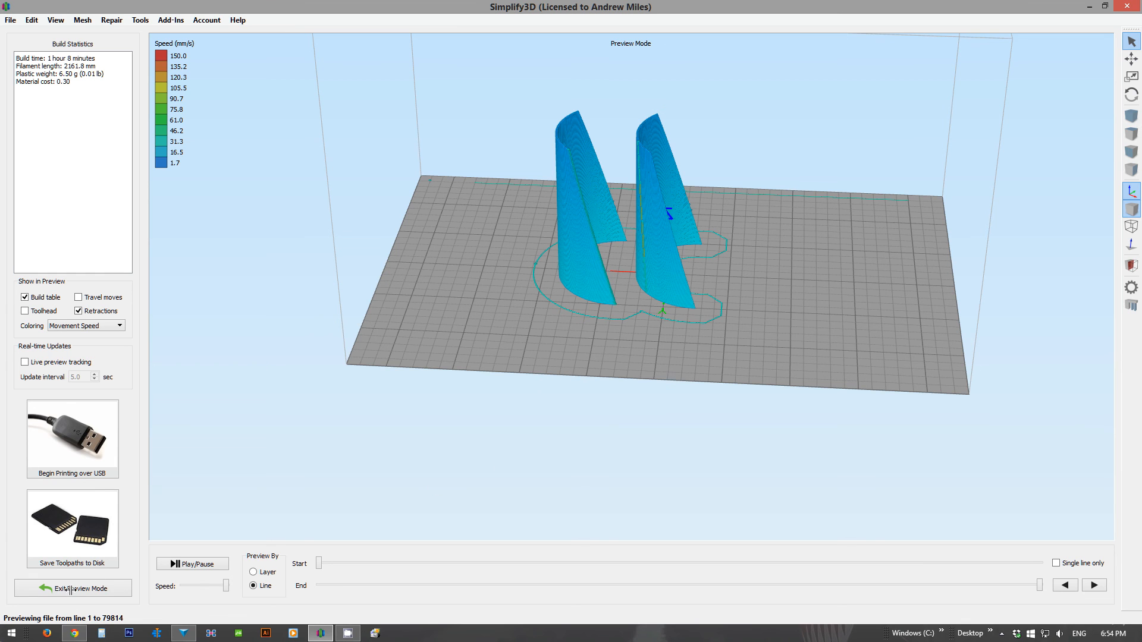
scroll(497, 309, up, 5)
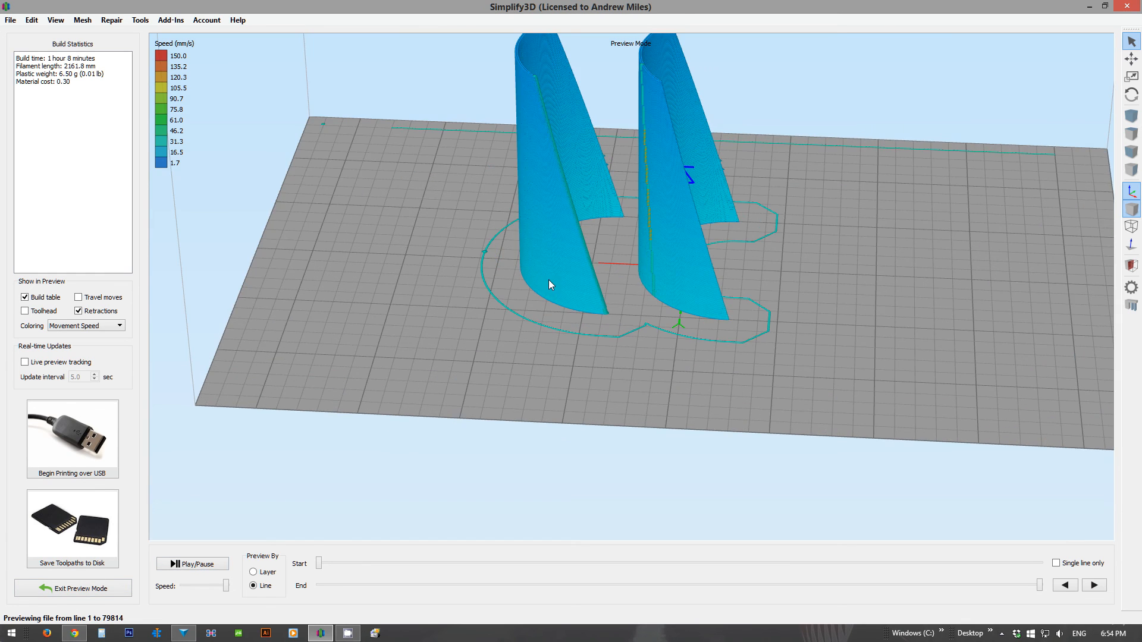
scroll(545, 290, down, 2)
drag(506, 311, 153, 395)
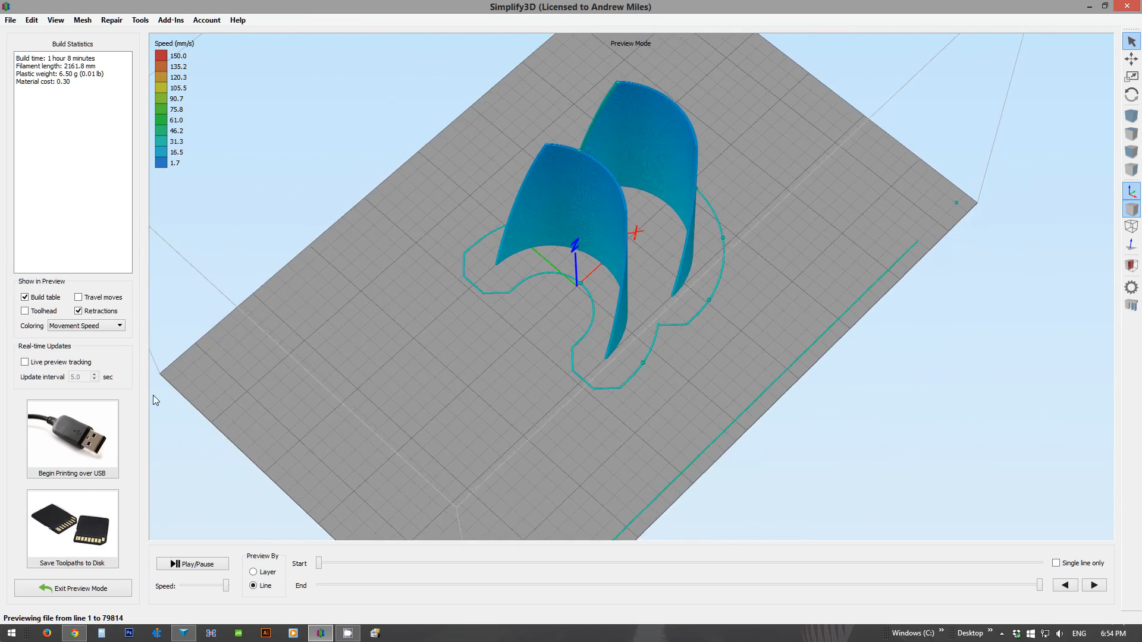
Scrub the end line of the toolpath preview back and forth to examine how the scoop walls are built up.
scroll(548, 203, up, 5)
drag(542, 229, 534, 259)
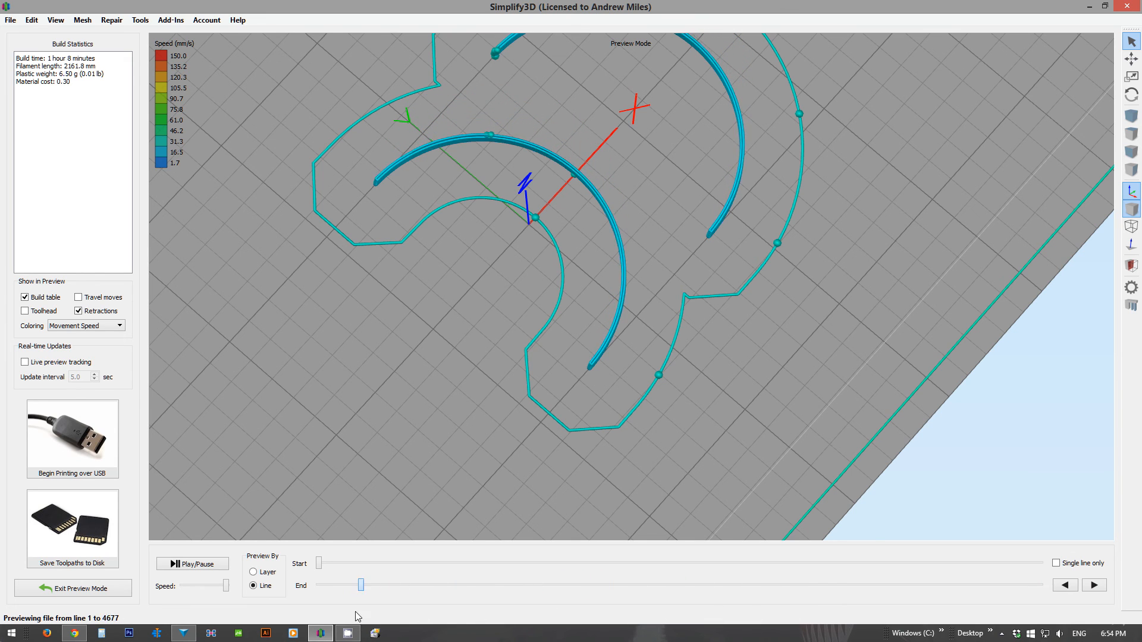
mouse_move(358, 617)
mouse_down()
mouse_move(299, 616)
mouse_move(364, 604)
mouse_up()
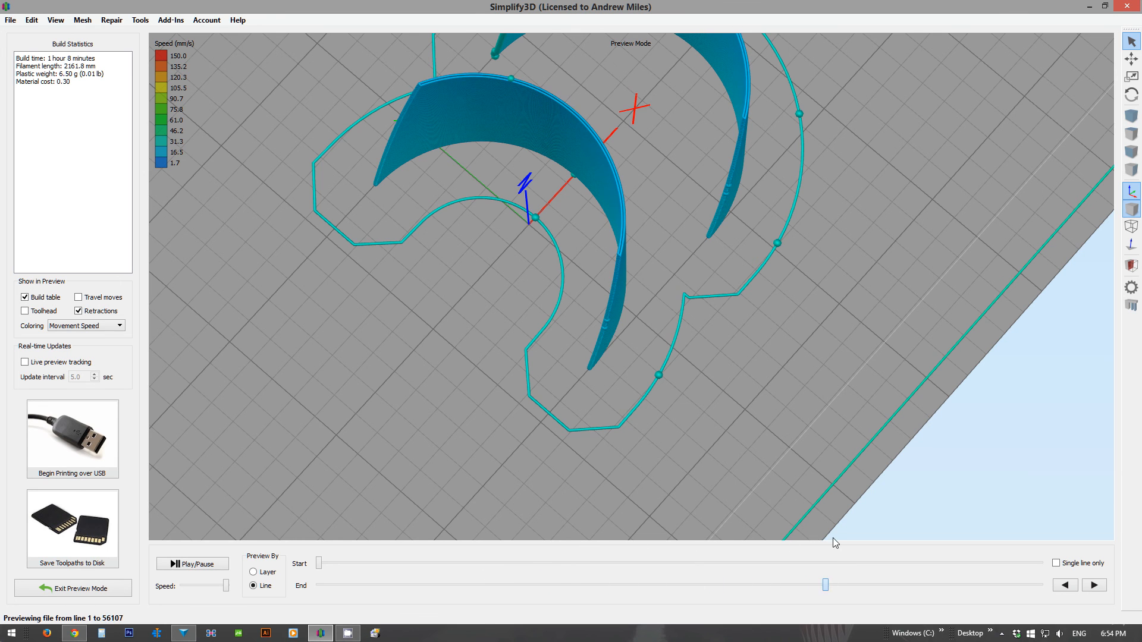
scroll(661, 144, up, 5)
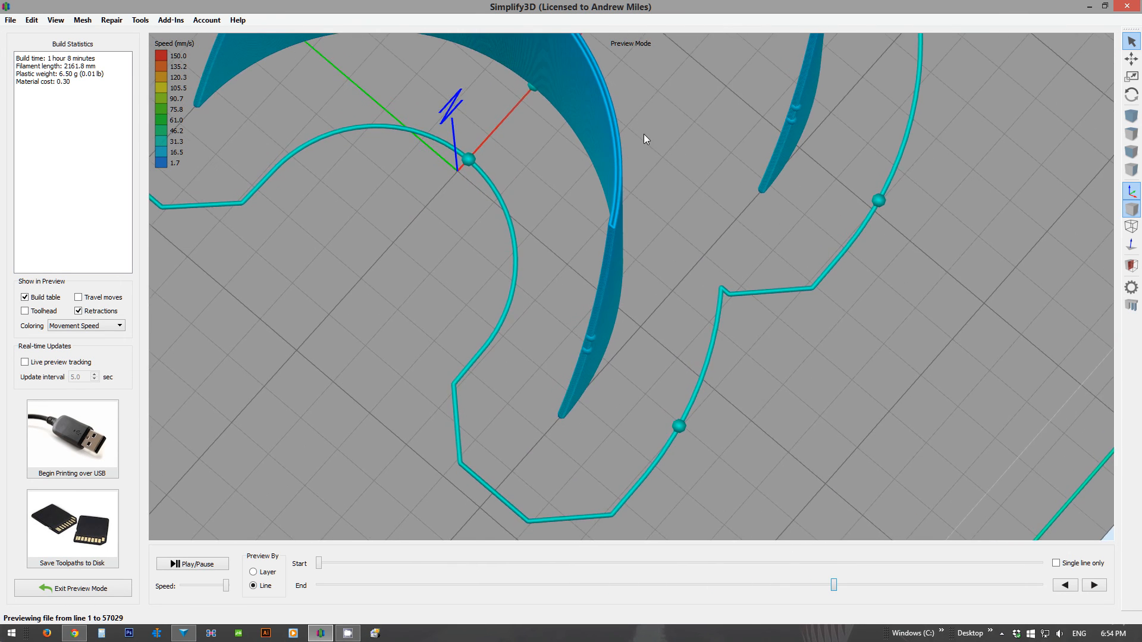
right_drag(643, 134, 635, 268)
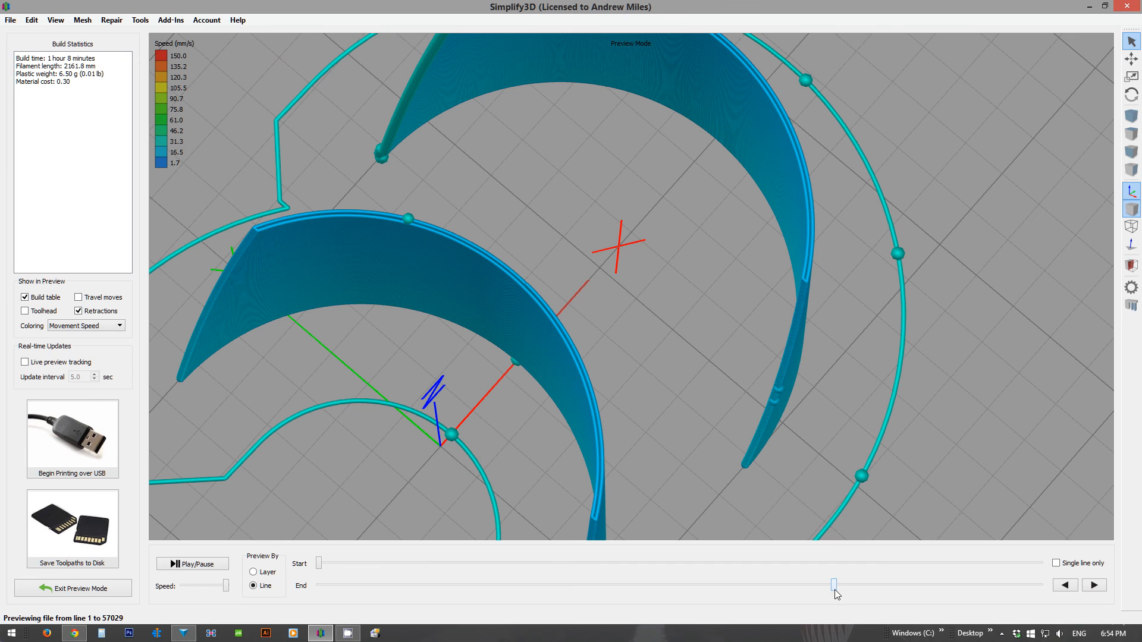
drag(834, 586, 757, 518)
scroll(628, 379, down, 5)
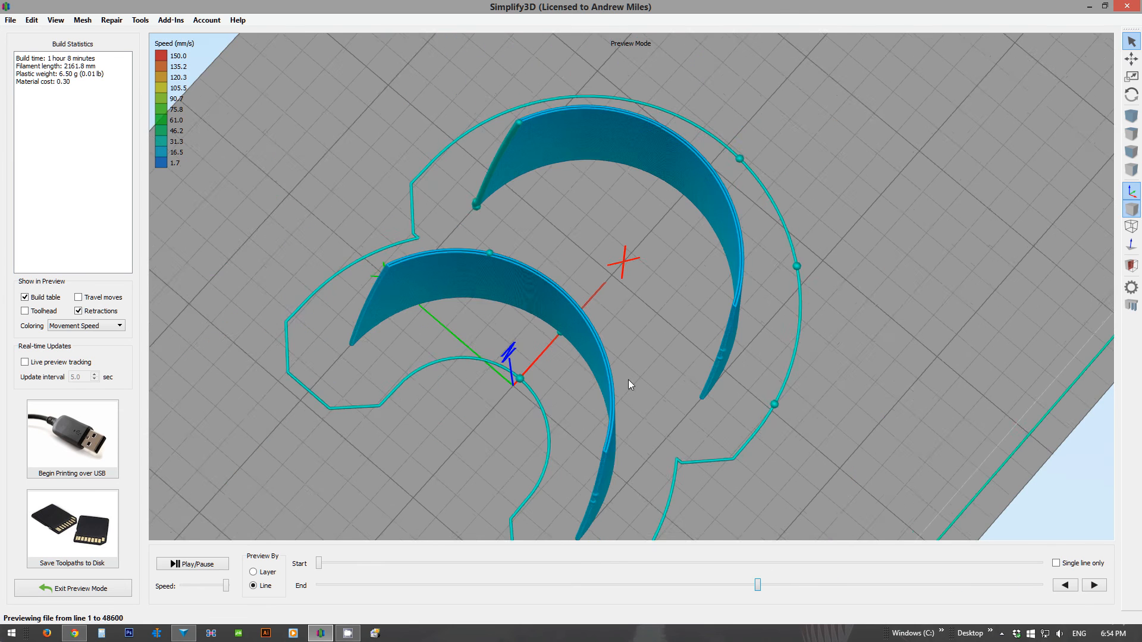
Exit the toolpath preview and restore an overview of both scoops on the build plate.
click(75, 589)
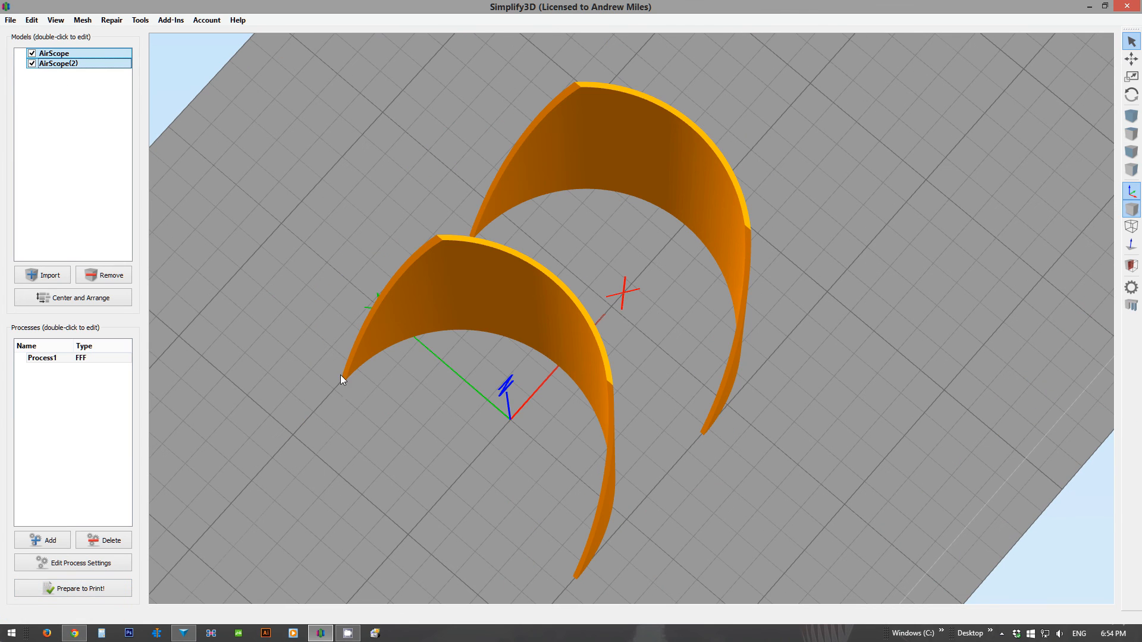
middle_drag(297, 406, 415, 322)
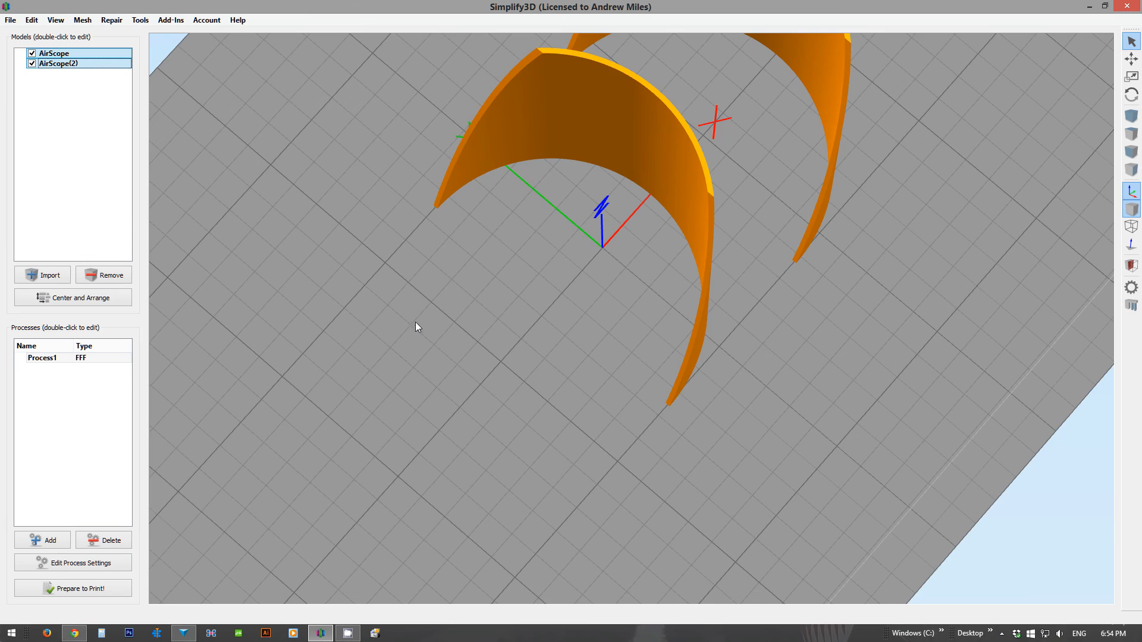
key(Home)
drag(573, 368, 629, 362)
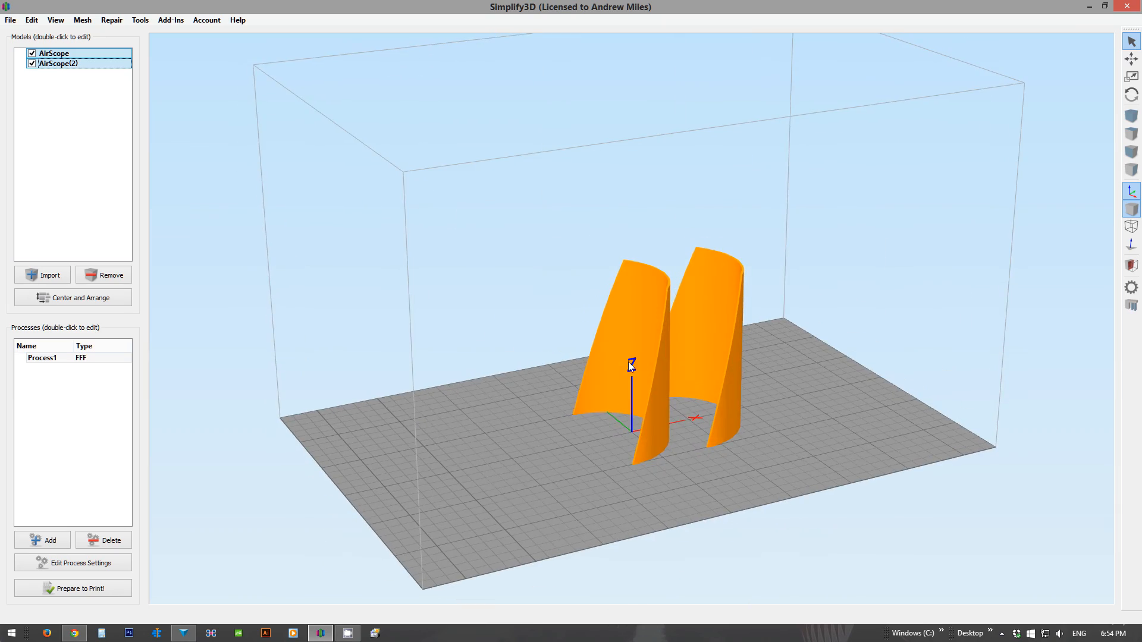